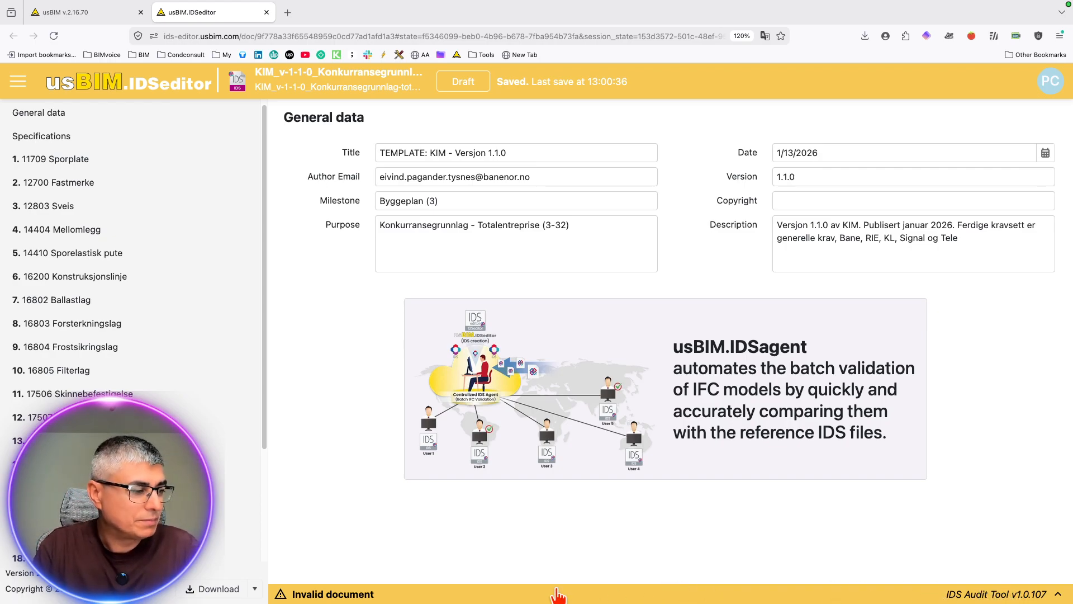
Step: Expand the IDS Audit Tool error list for the invalid document and look over its entries
left_click(557, 595)
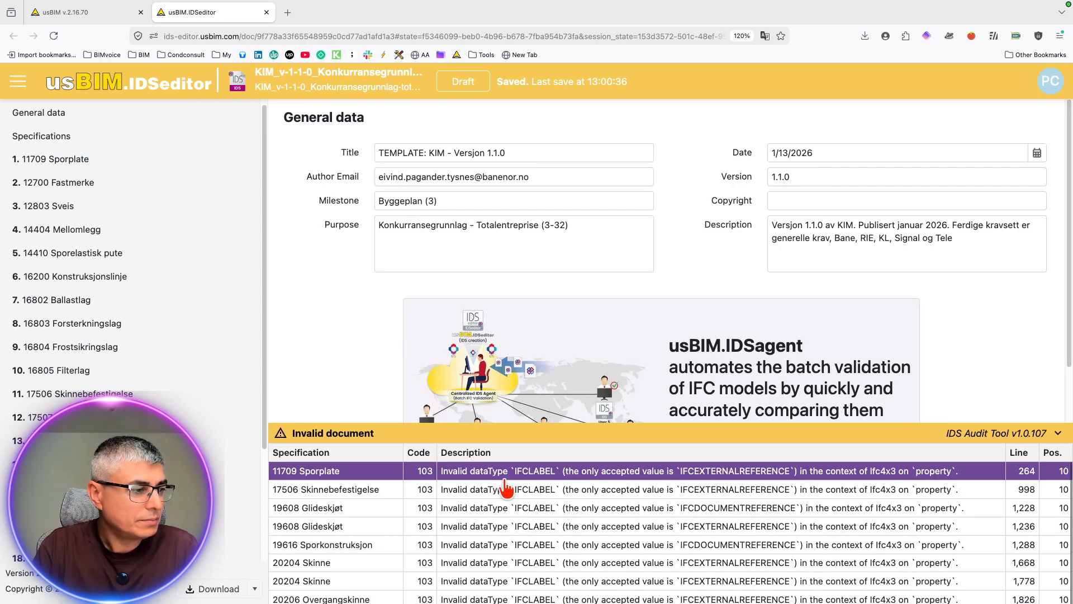
left_click(516, 437)
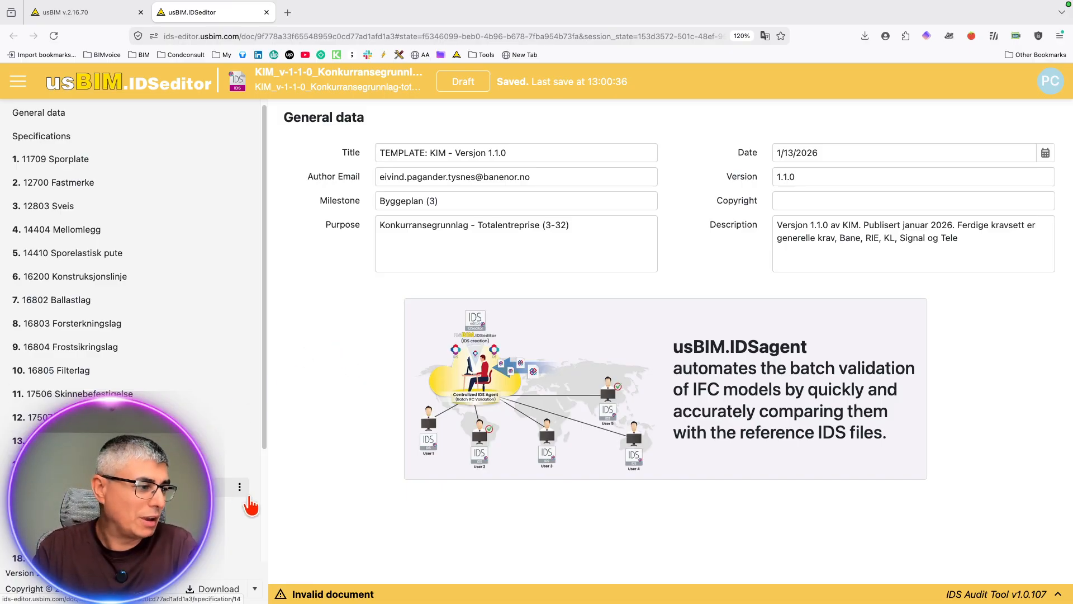
left_click(342, 594)
scroll(455, 503, "down", 1)
scroll(455, 499, "up", 1)
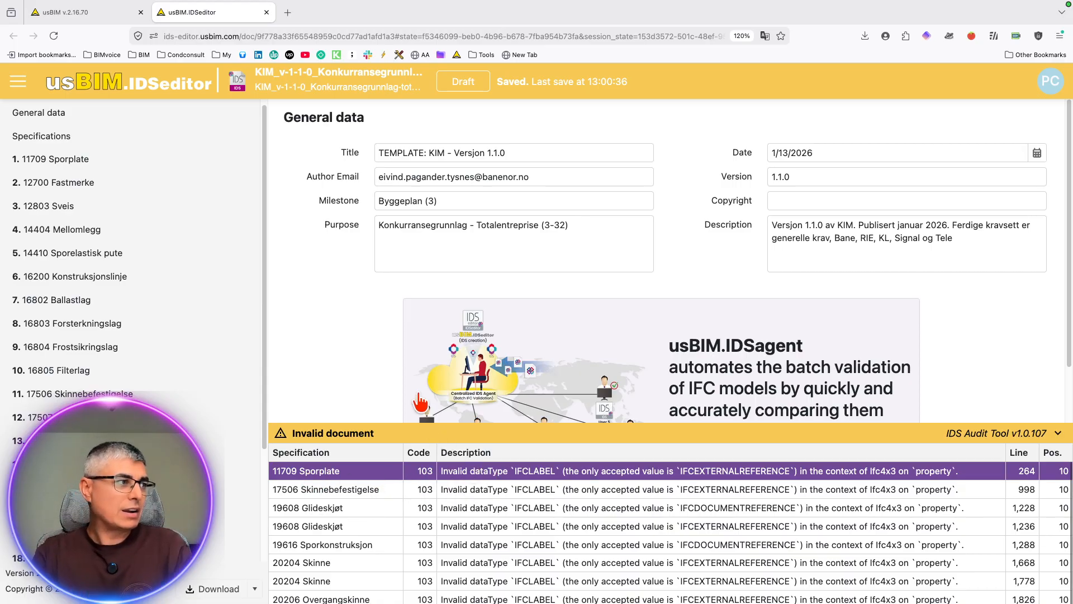
scroll(404, 302, "down", 2)
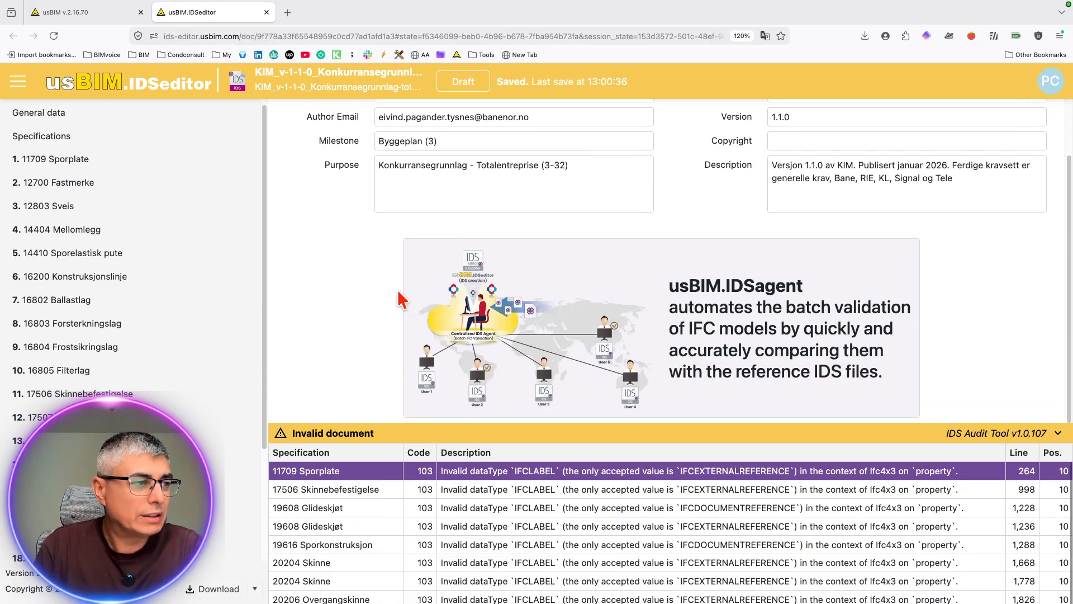
Step: Open the requirement behind the 17506 Skinnebefestigelse audit error and review the specification's requirements list
left_click(467, 486)
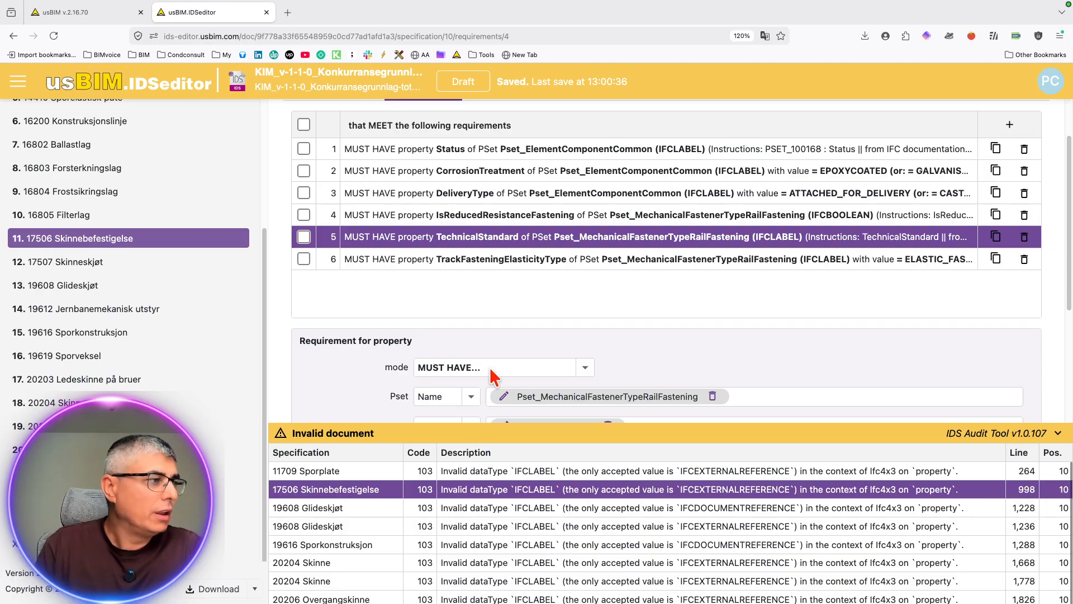
scroll(546, 283, "up", 1)
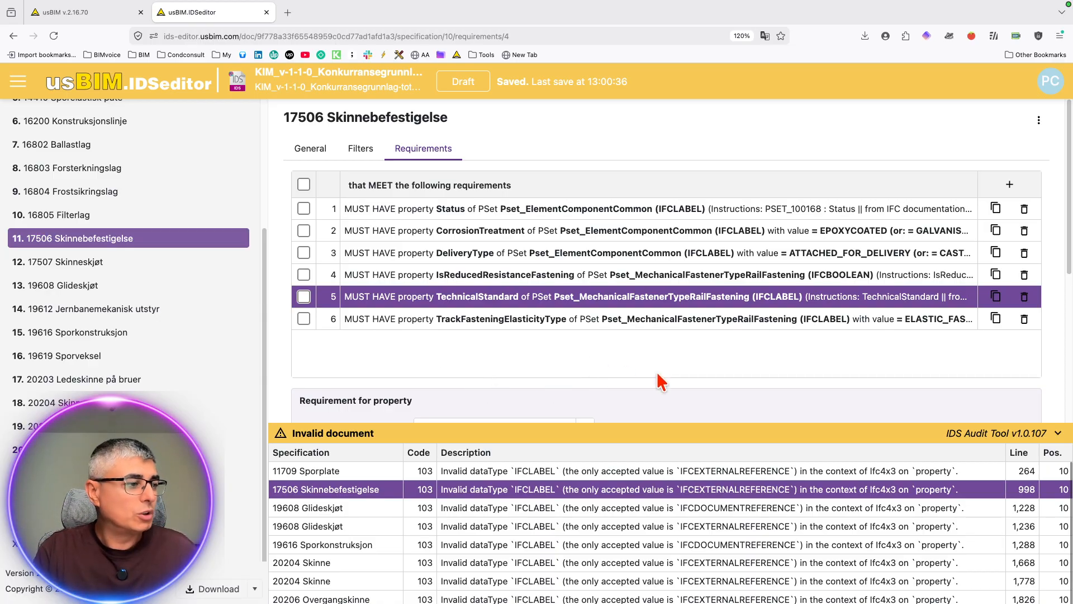
scroll(642, 515, "down", 1)
scroll(641, 511, "up", 1)
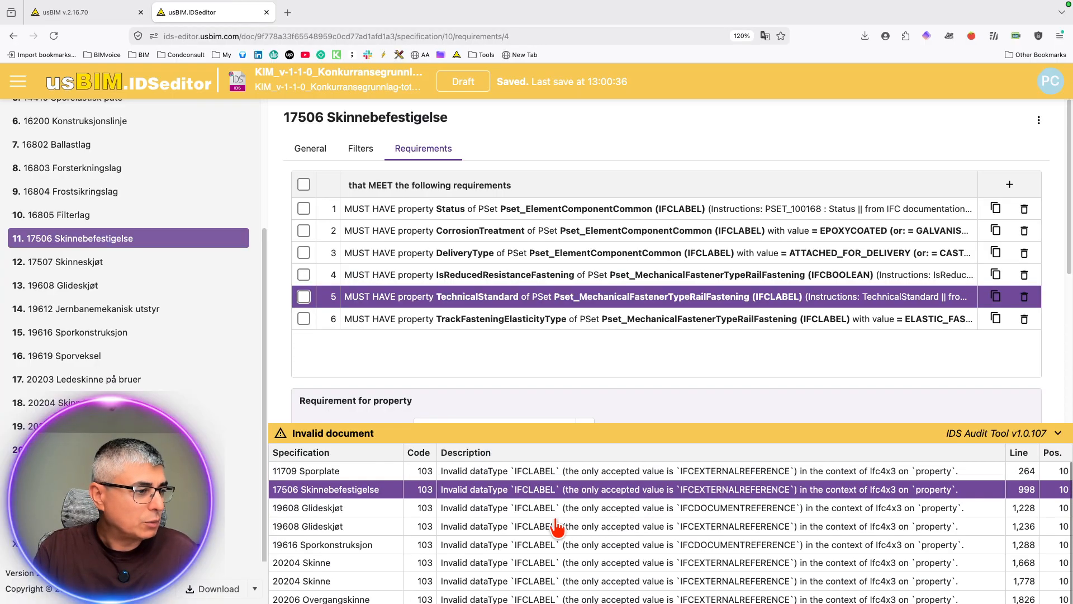
Step: Open the requirement behind the first 19608 Glideskjøt audit error, about the IFCDOCUMENTREFERENCE data type
left_click(571, 470)
left_click(561, 491)
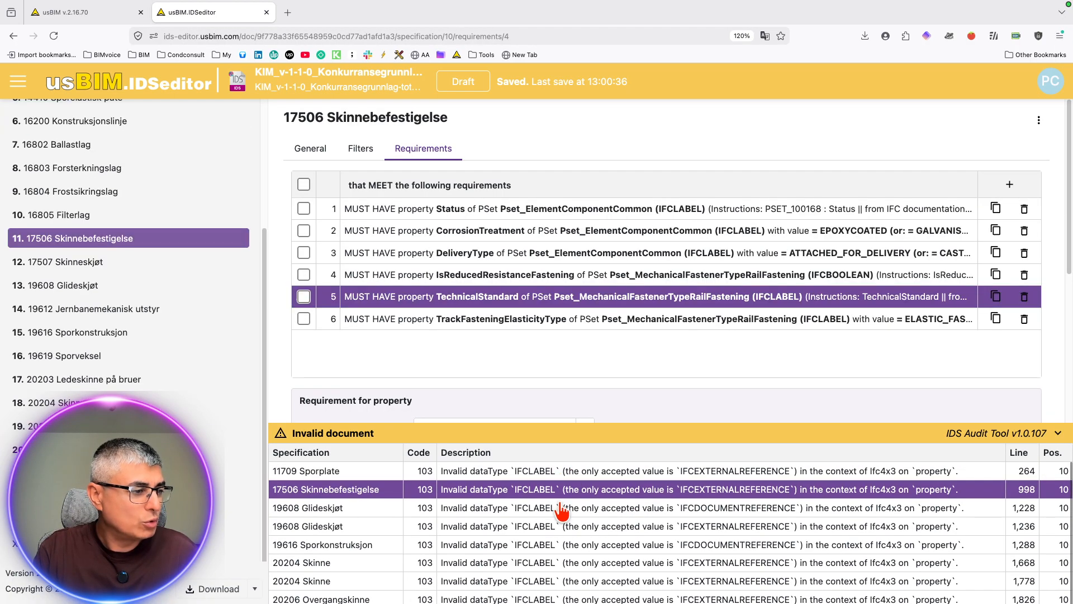
left_click(560, 505)
scroll(568, 516, "down", 1)
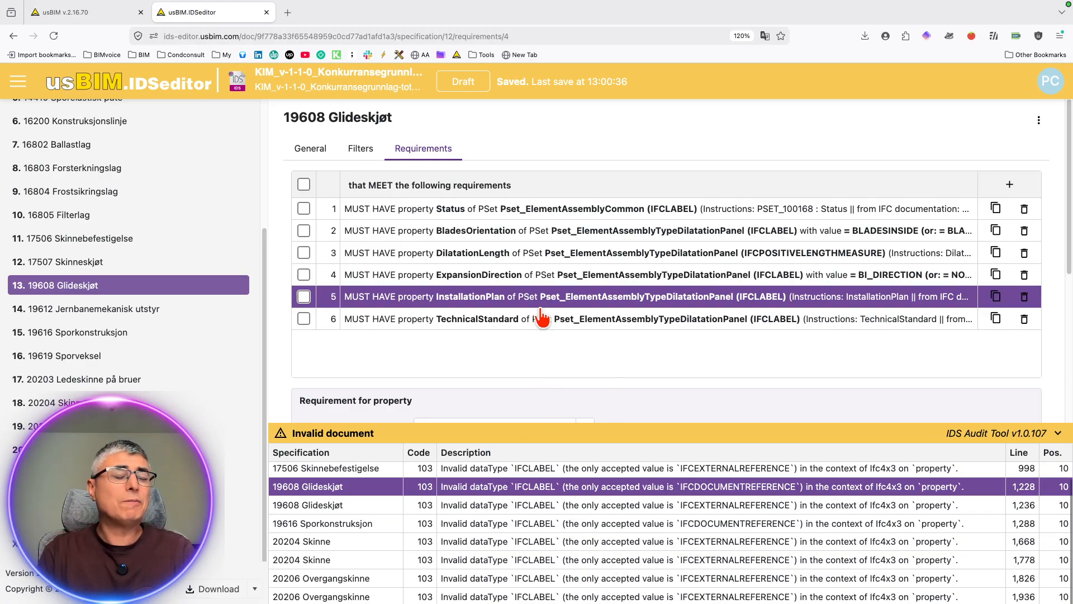
Step: Switch to the xbim.it IDS auditing page in Brave, leave full screen and reset it for another file upload
key("ctrl+Up")
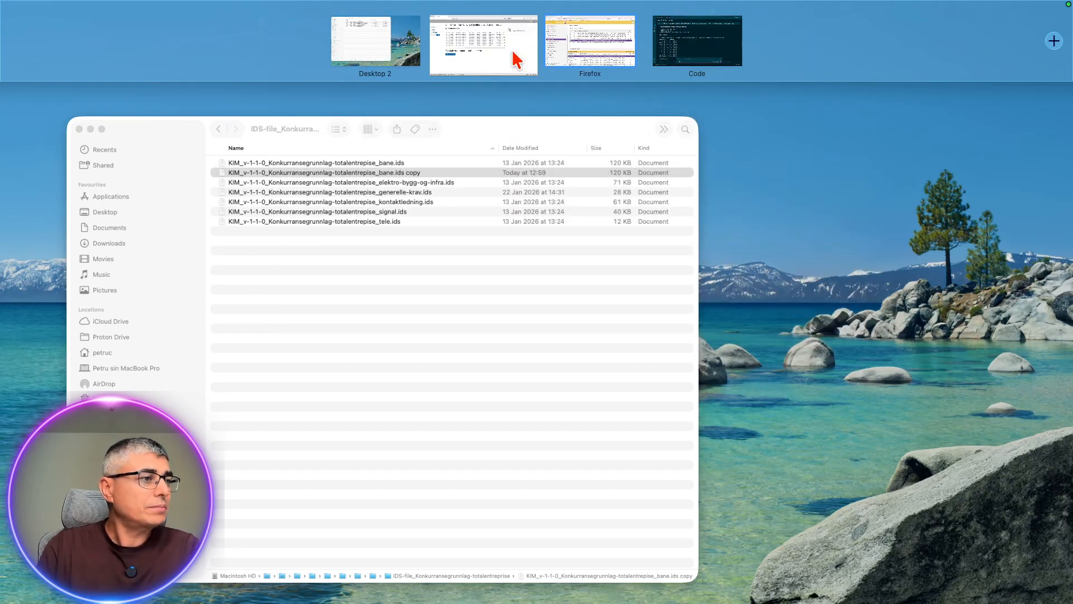
left_click(518, 39)
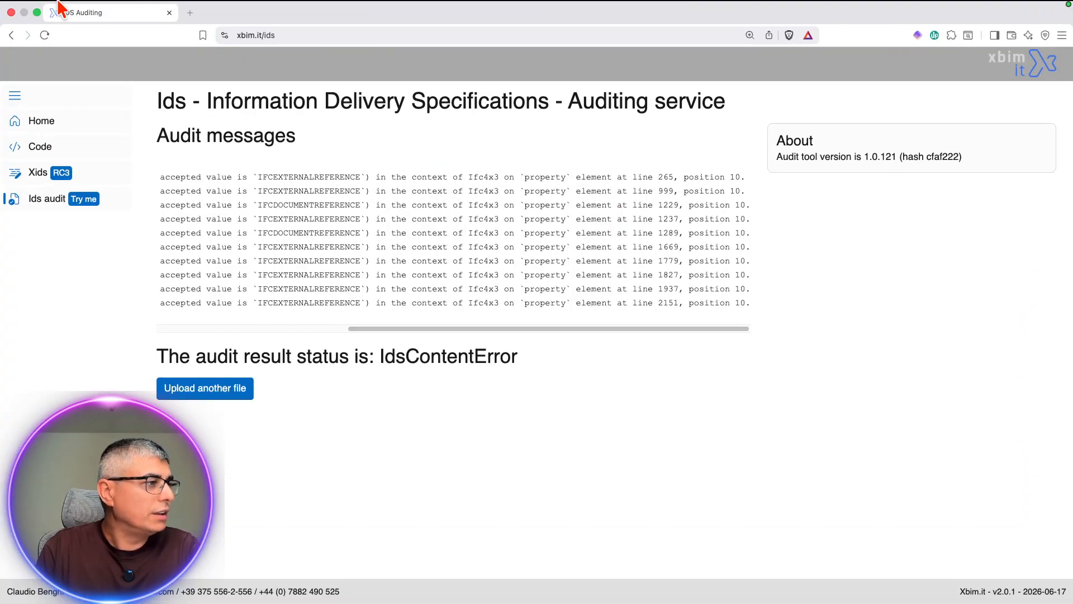
mouse_move(57, 1)
left_click(37, 28)
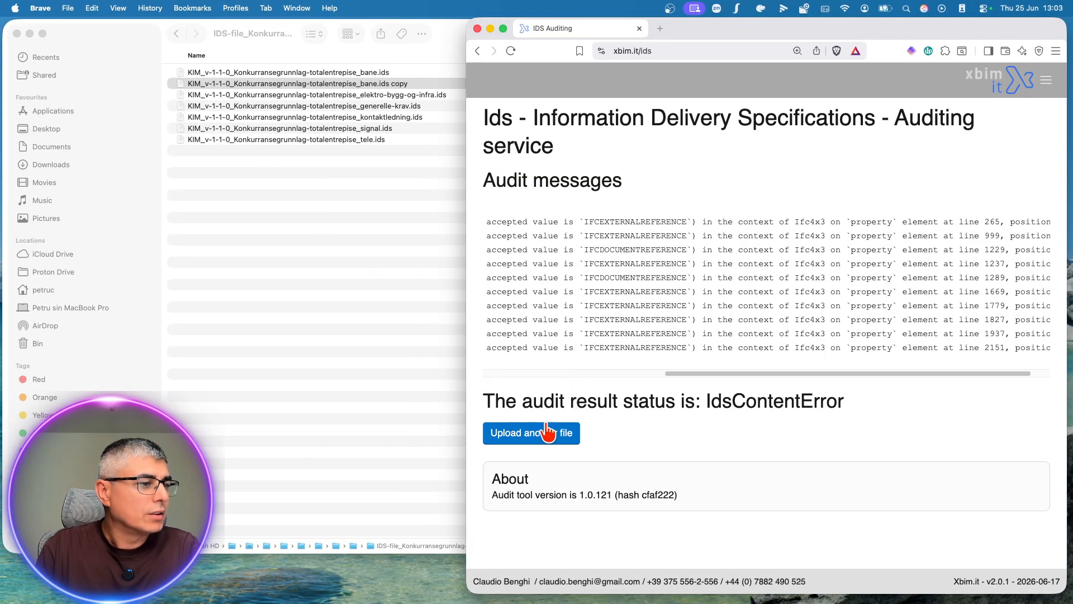
left_click(545, 434)
Step: Open the buildingSMART IDS-Audit-tool repository on GitHub in a new tab by looking up "ids aud"
left_click(659, 30)
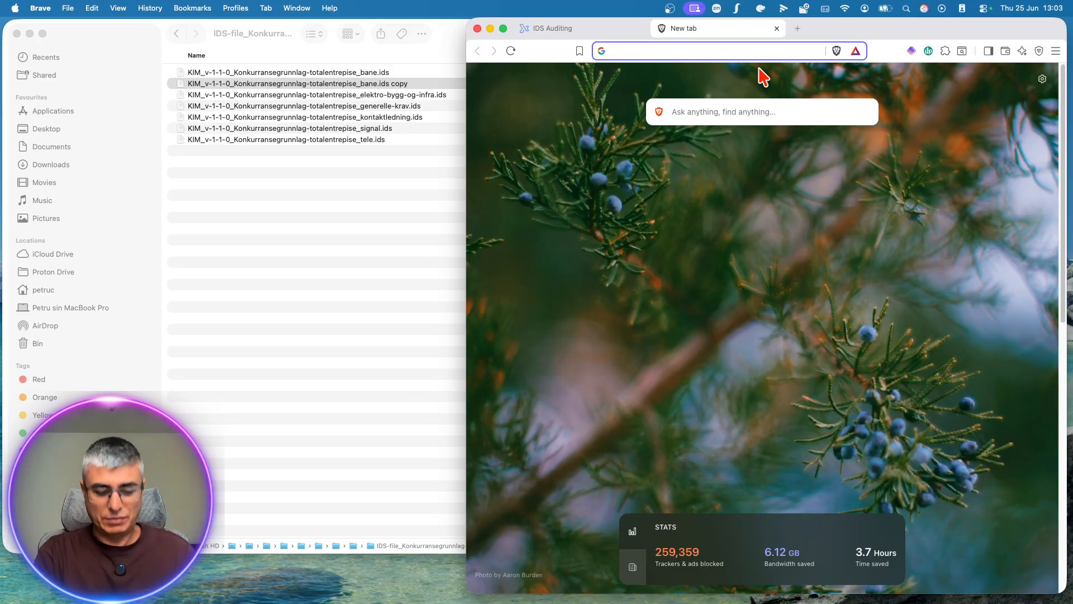
type("ids aud")
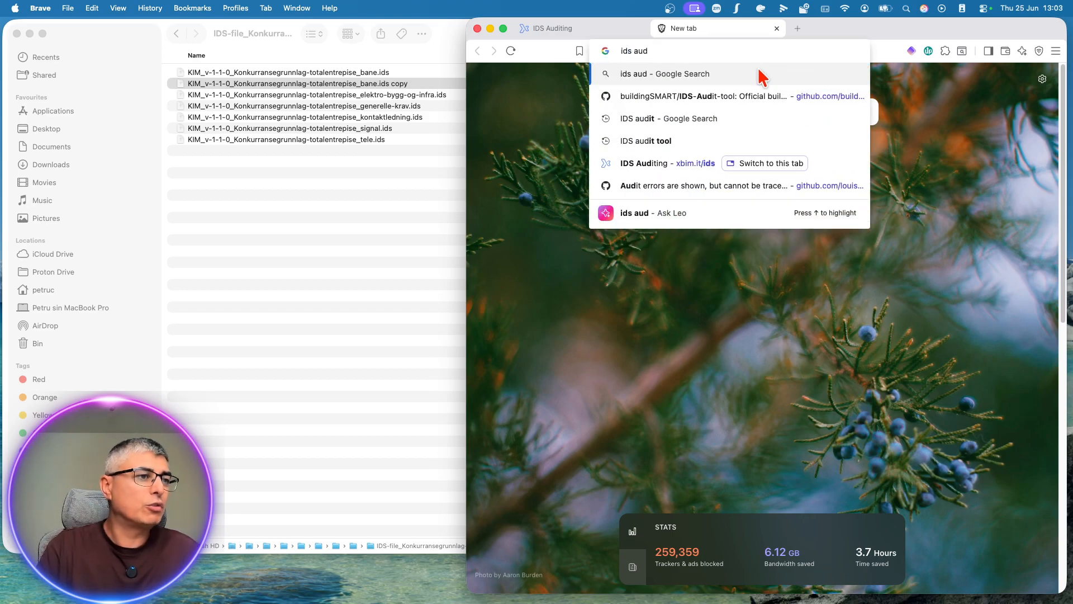
left_click(722, 97)
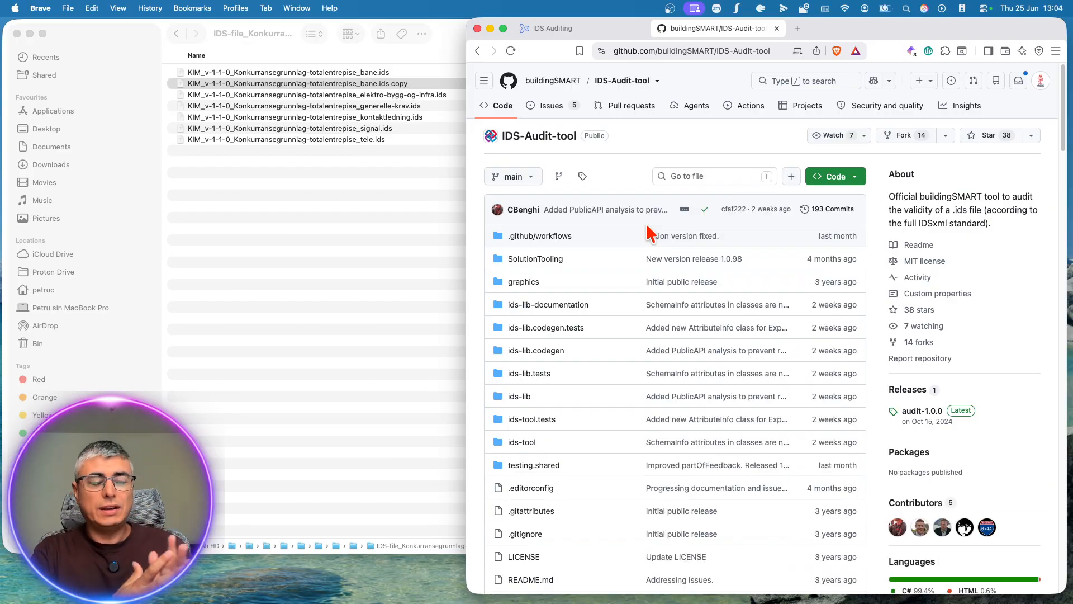
Step: Go to the xbim.it home page in the auditing tab, widen the browser window and open the Ids audit service
left_click(579, 28)
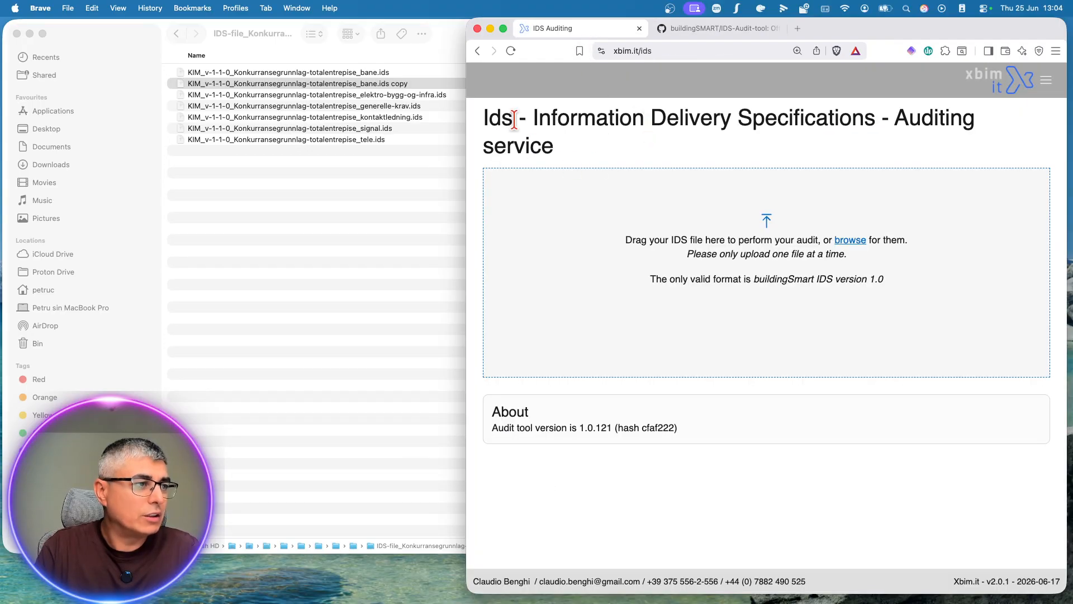
left_click(682, 51)
type("xbi")
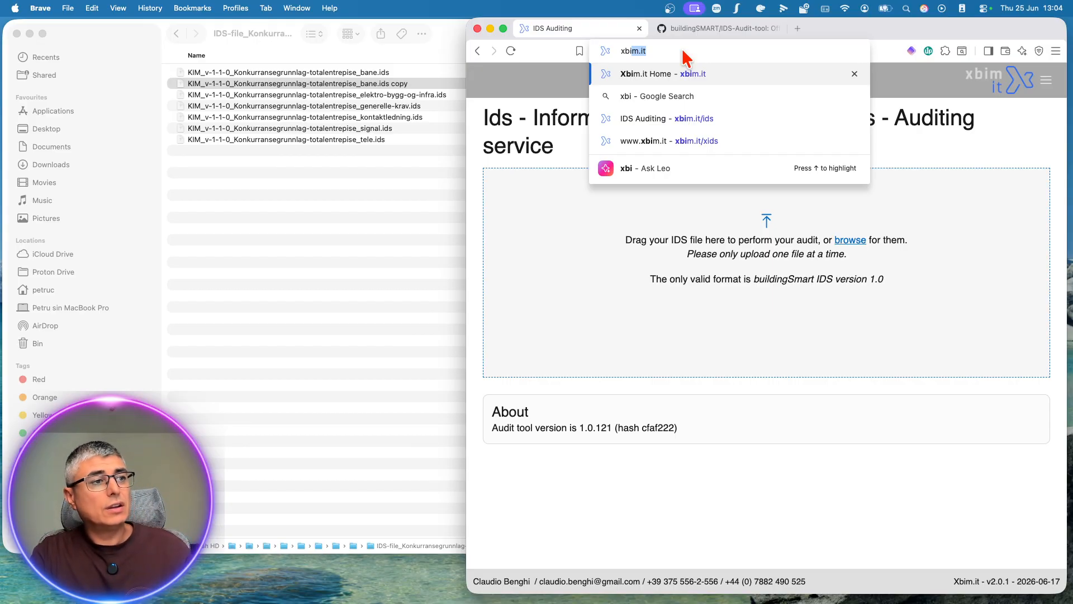
key("Return")
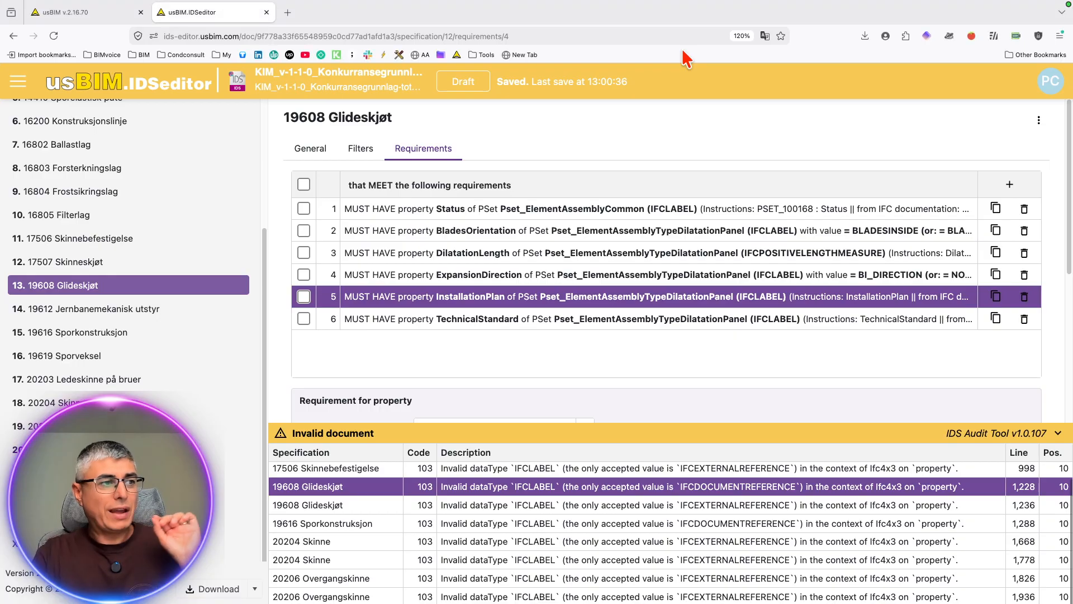
key("ctrl+Left")
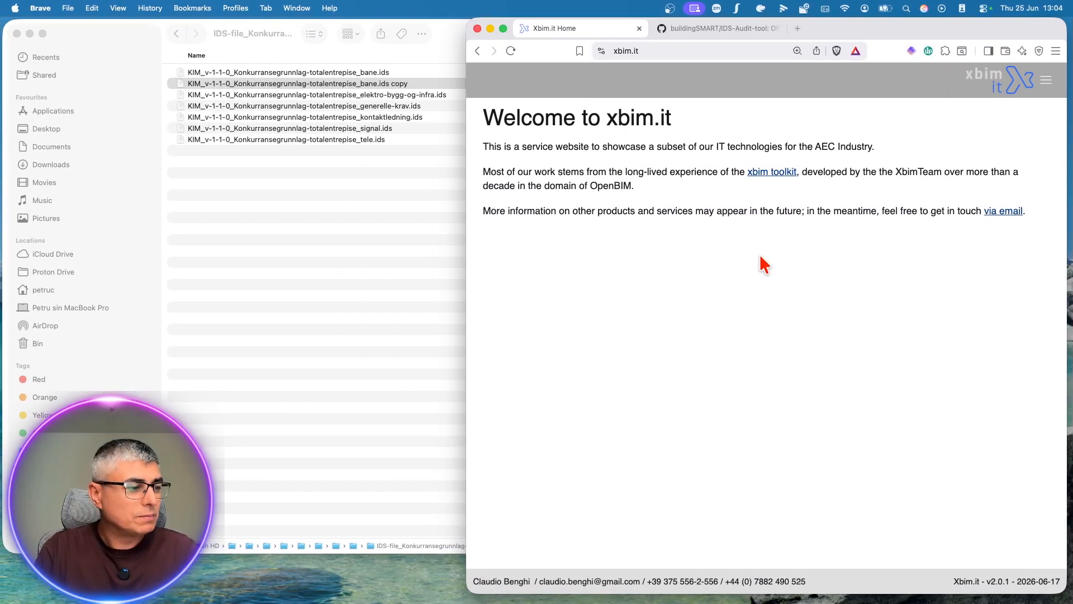
left_click_drag(466, 133, 300, 137)
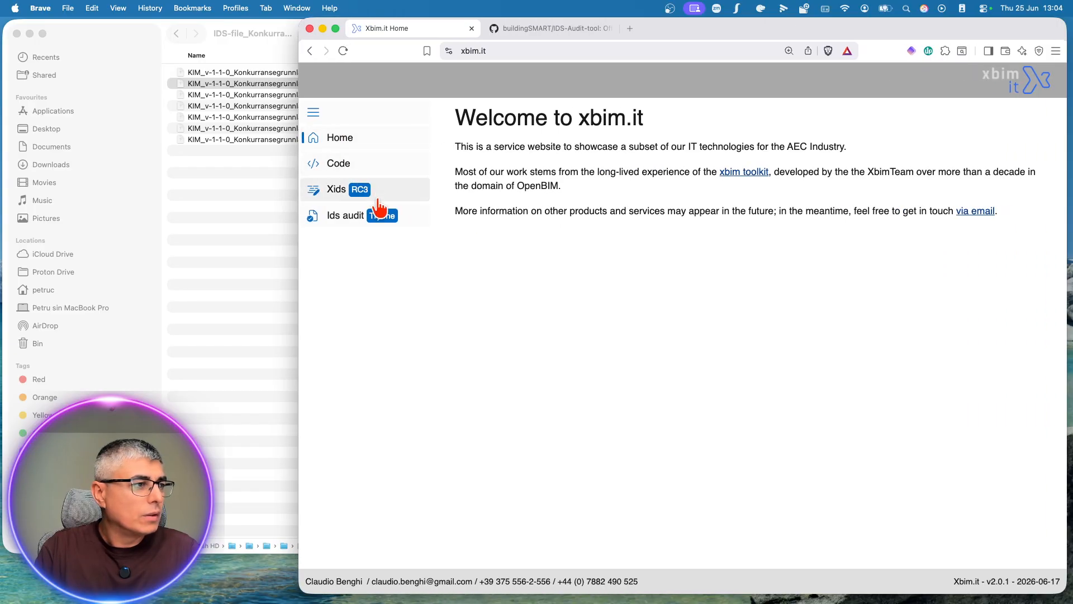
left_click(339, 216)
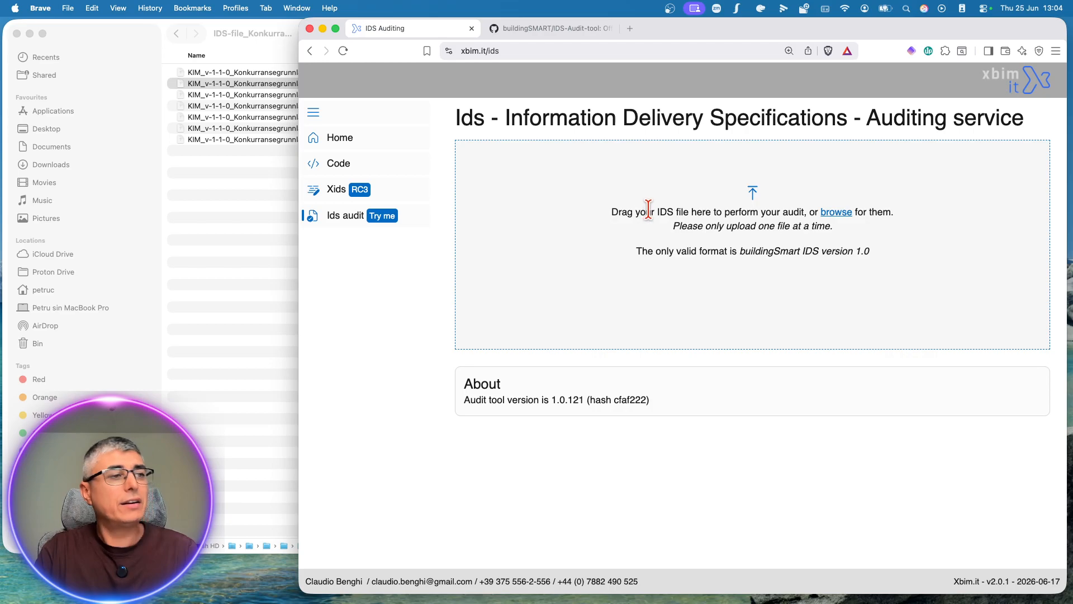
Step: Look through the file list of the buildingSMART IDS-Audit-tool GitHub repository
left_click(567, 30)
left_click(367, 28)
left_click(547, 31)
scroll(548, 229, "down", 4)
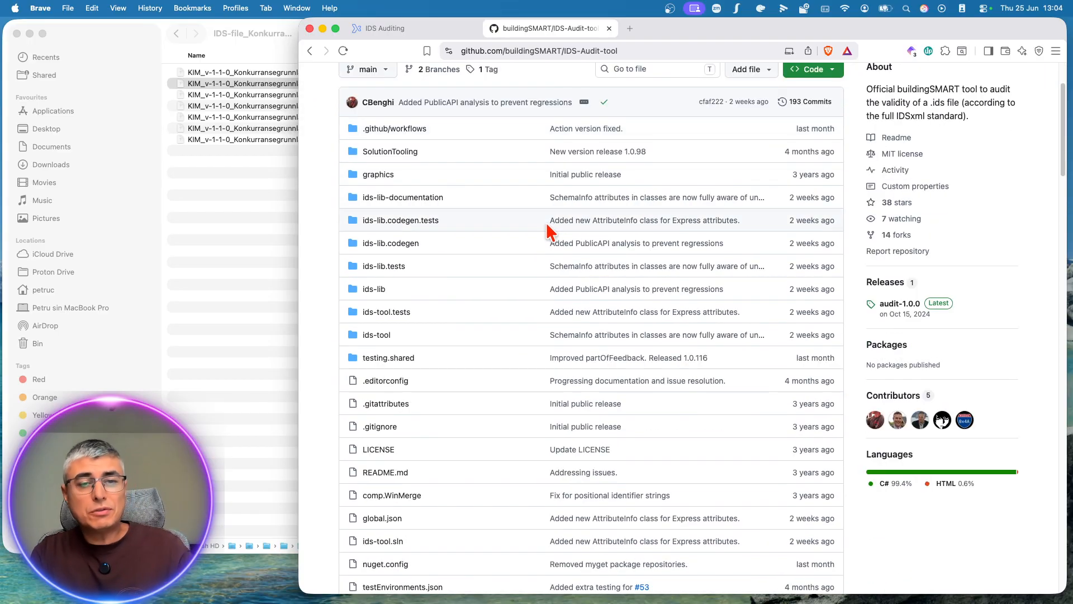
scroll(548, 230, "up", 4)
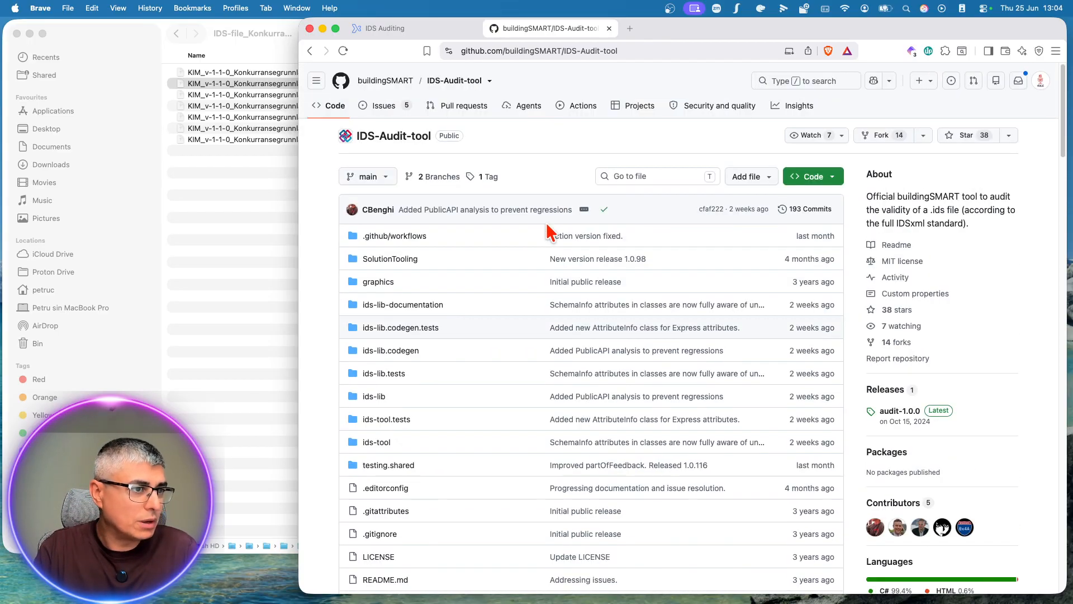
scroll(548, 229, "down", 2)
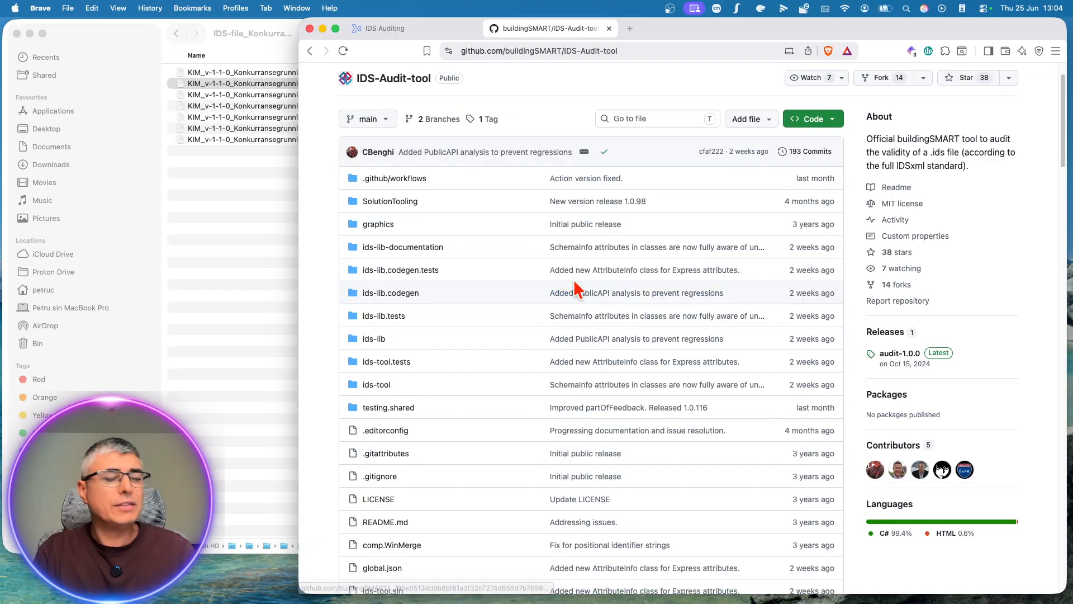
scroll(558, 262, "up", 2)
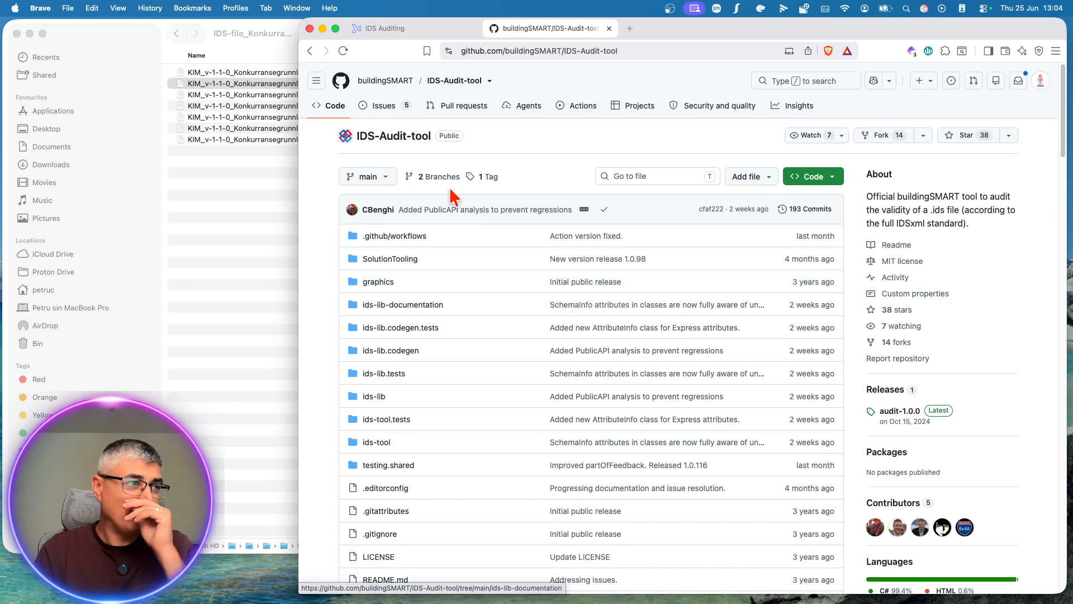
Step: Upload KIM_v-1-1-0_Konkurransegrunnlag-totalentrepise_bane.ids from Finder to the xbim.it IDS auditing service and check the audit messages
left_click(426, 29)
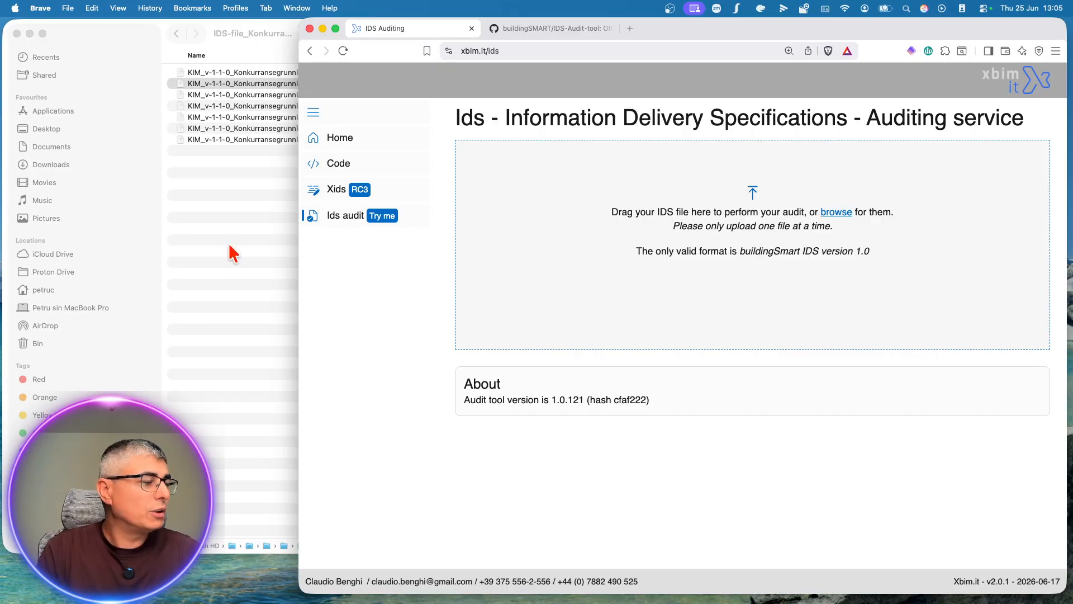
left_click(233, 253)
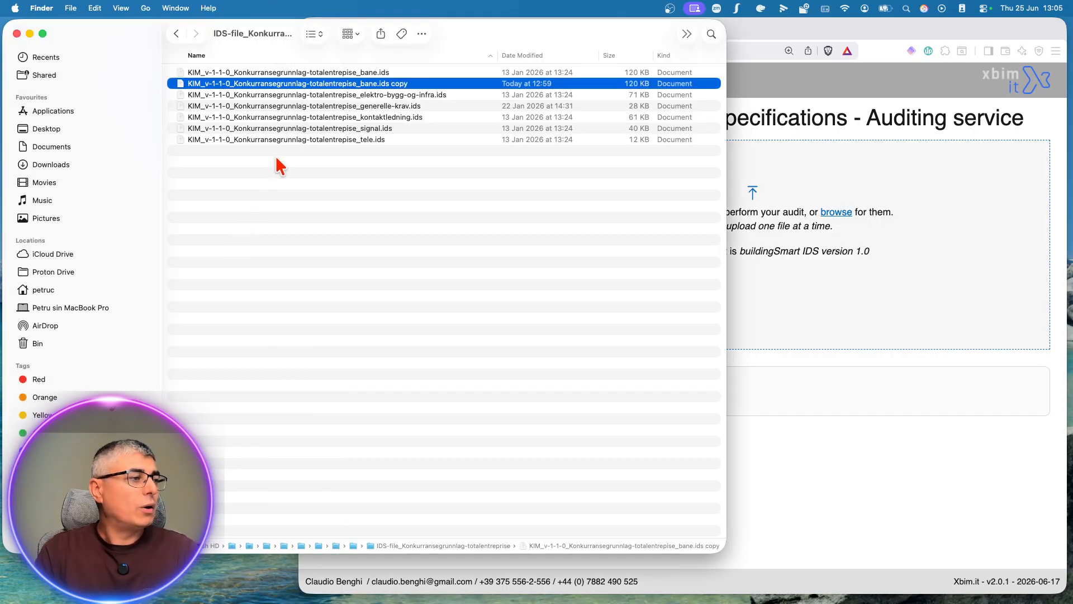
left_click(296, 74)
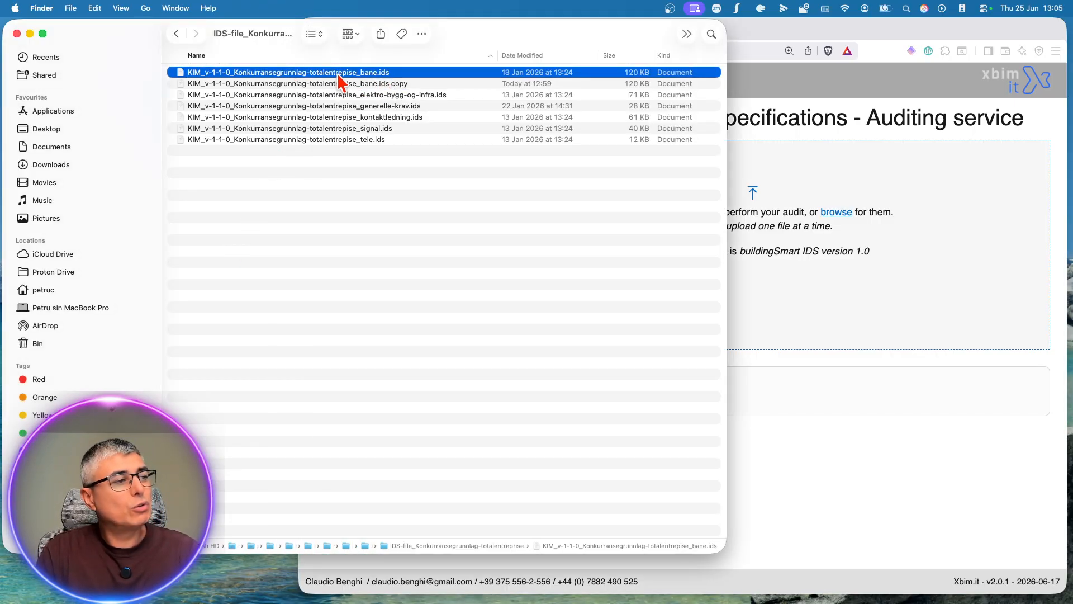
left_click_drag(321, 78, 868, 238)
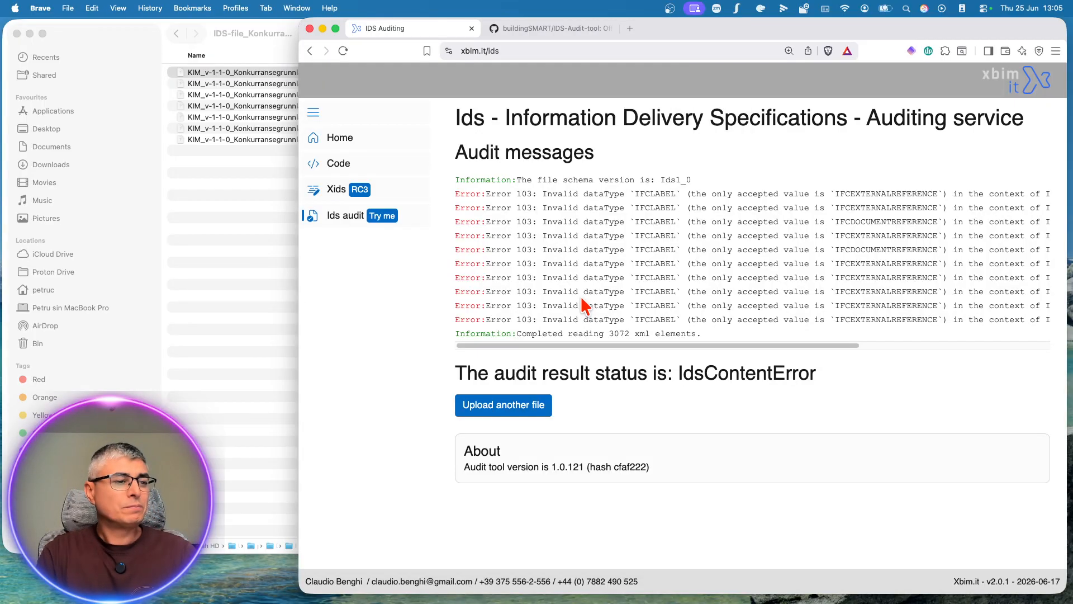
mouse_move(528, 345)
left_mouse_down()
mouse_move(738, 345)
mouse_move(528, 344)
left_mouse_up()
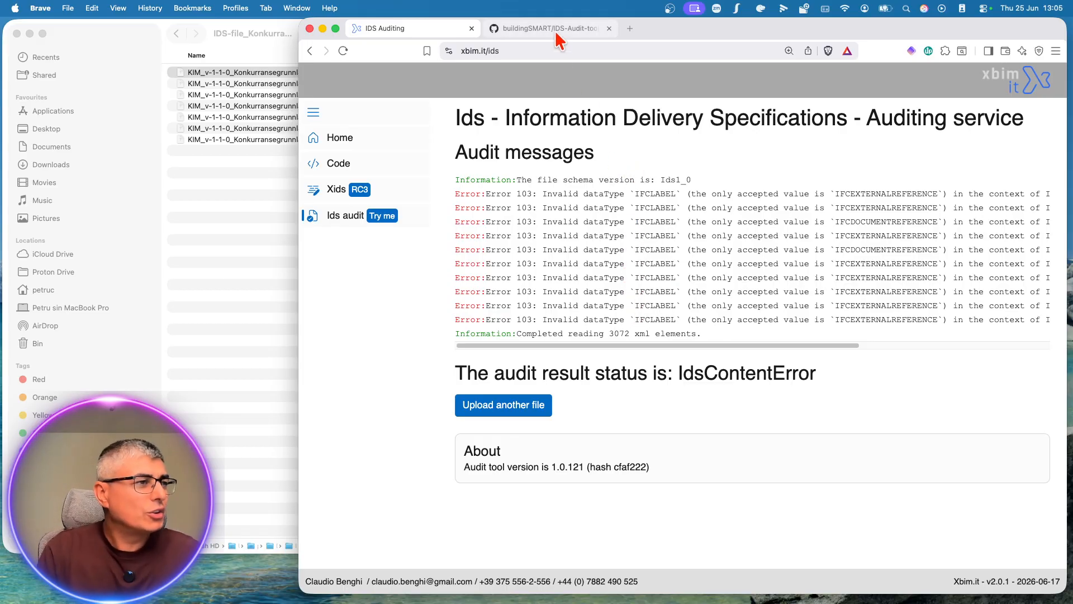
Step: Switch back to usBIM.IDSeditor in Firefox and compare its audit error list with the xbim.it audit messages
key("ctrl+Right")
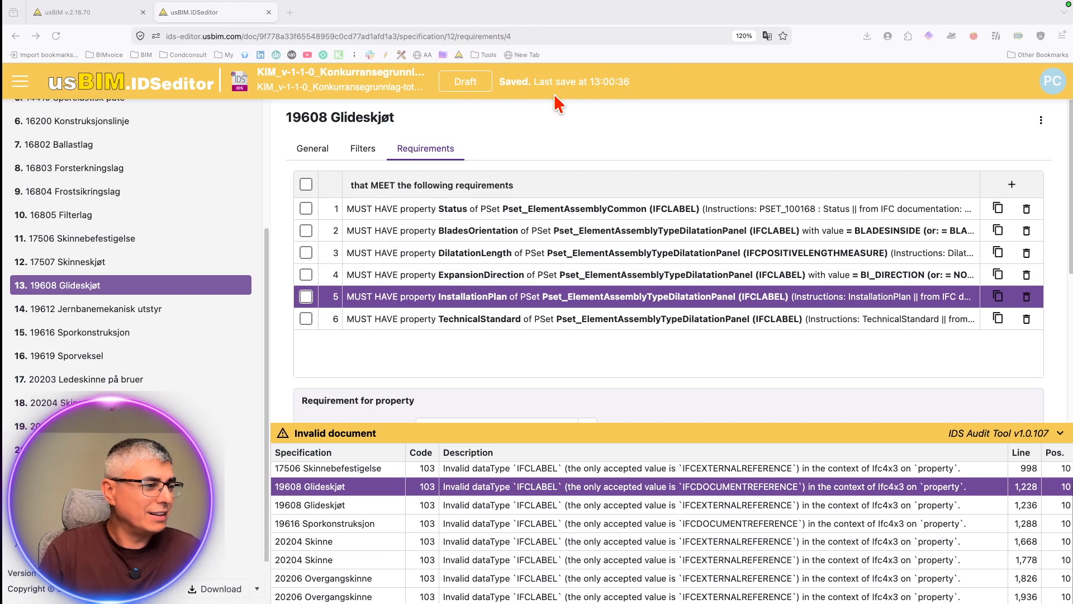
scroll(613, 490, "up", 1)
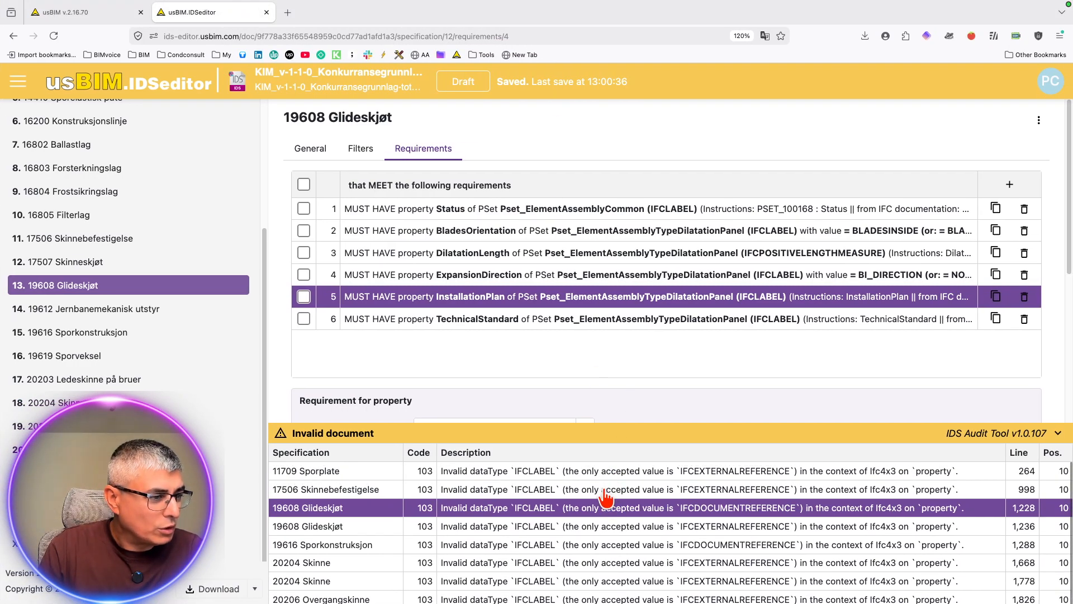
scroll(638, 510, "down", 1)
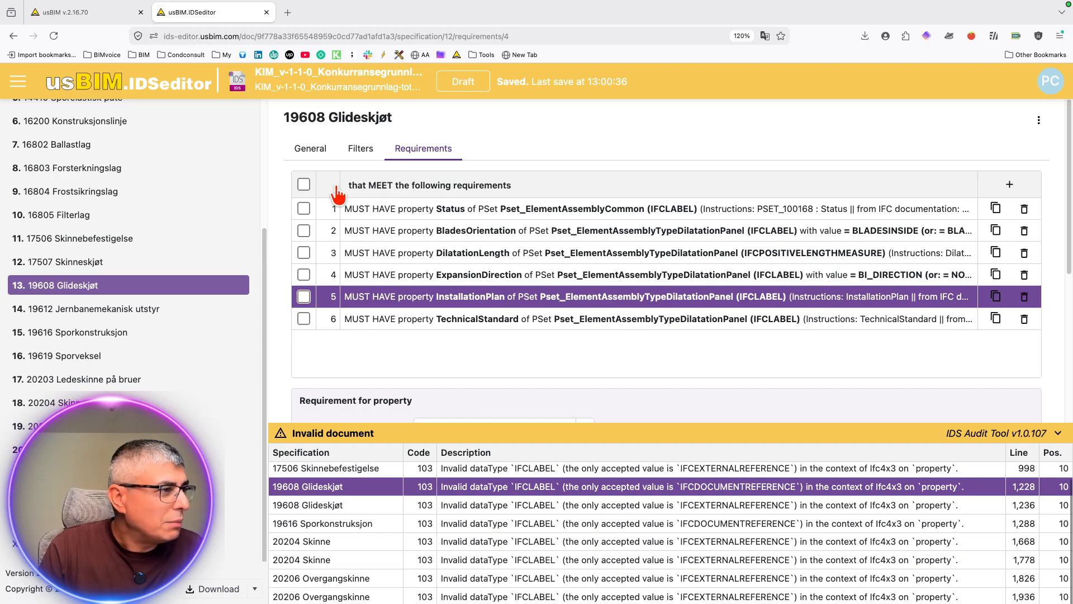
Step: Close the open IDS editor document and restore KIM_v-1-1-0_Konkurransegrunnlag-totalentrepise_bane.ids to its original version in the usBIM folder
left_click(110, 17)
left_click(207, 12)
left_click(267, 13)
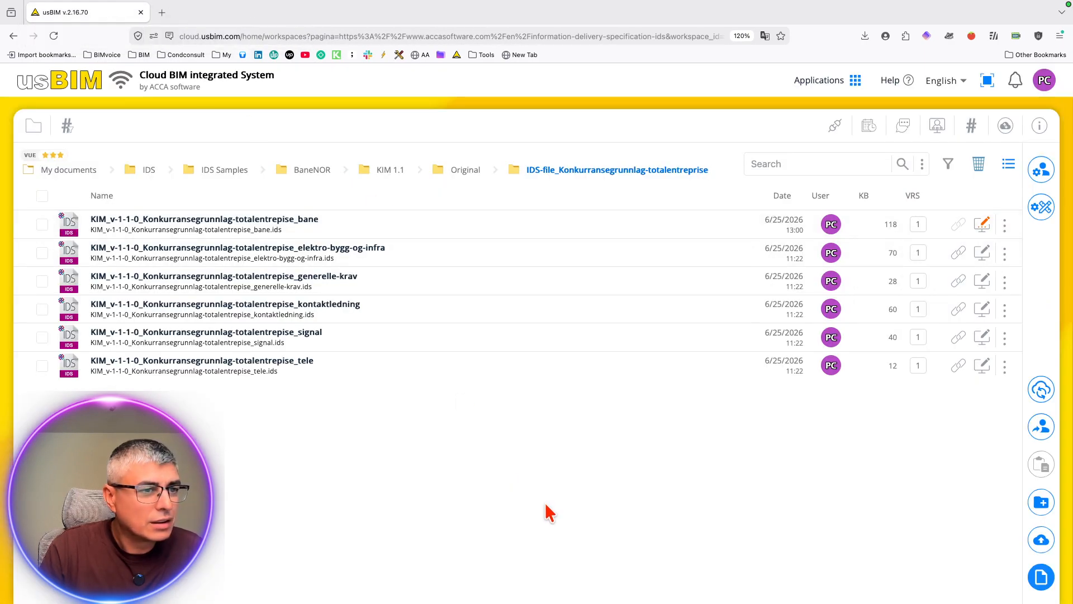
left_click(1004, 224)
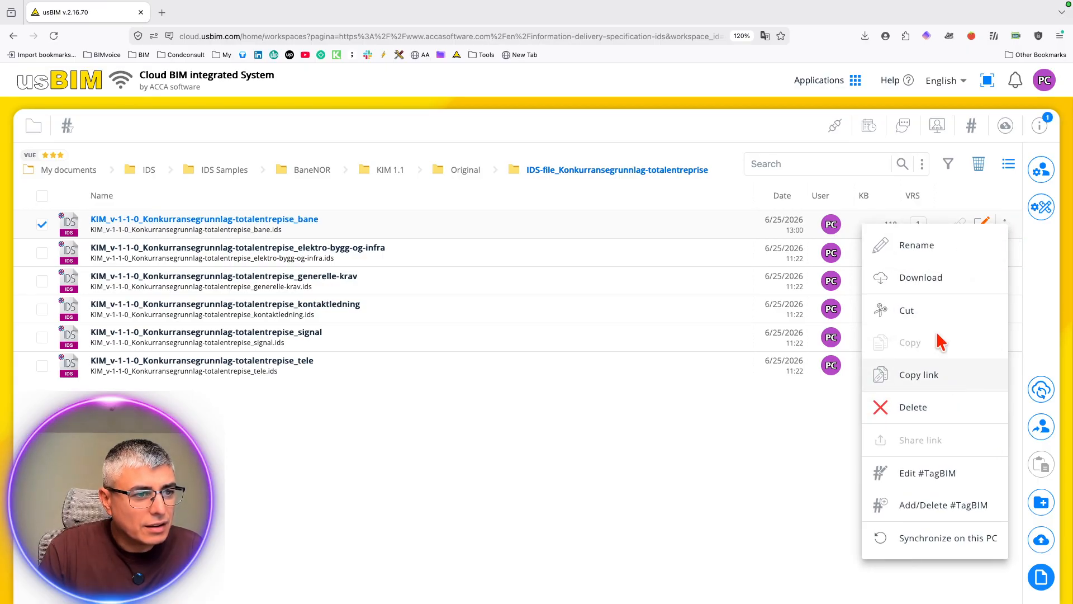
left_click(784, 429)
left_click(979, 227)
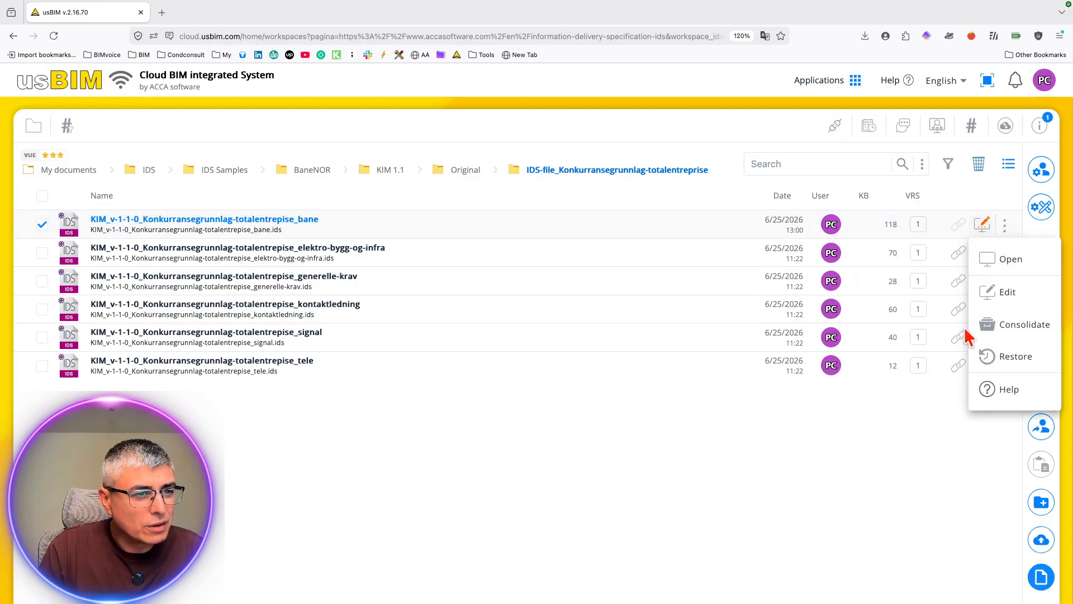
left_click(1007, 357)
left_click(694, 386)
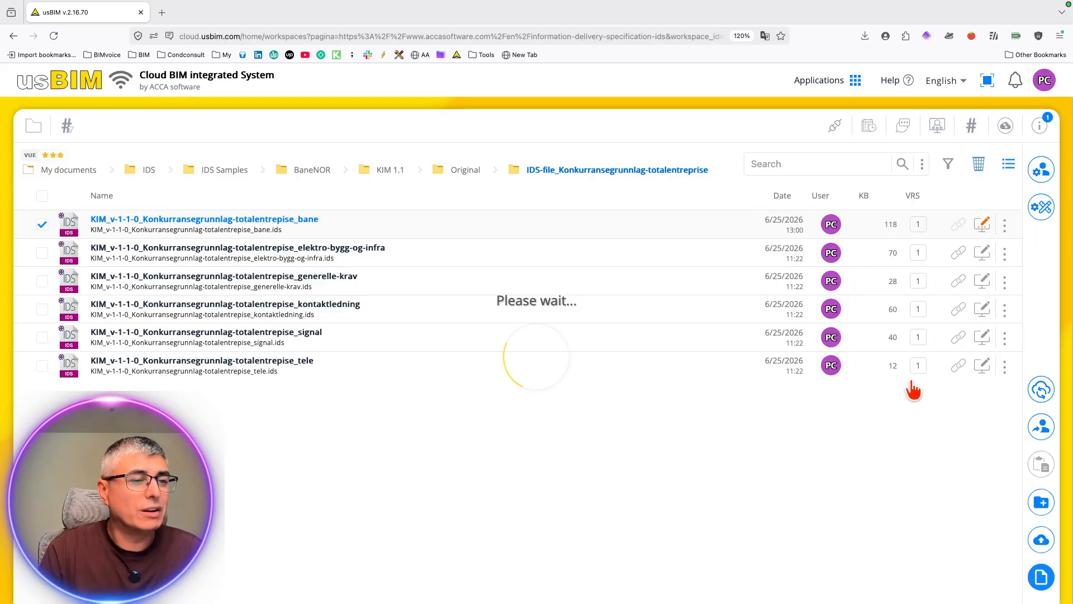
Step: Open the restored bane IDS file in edit mode and expand its invalid document report to review all audit errors
left_click(986, 228)
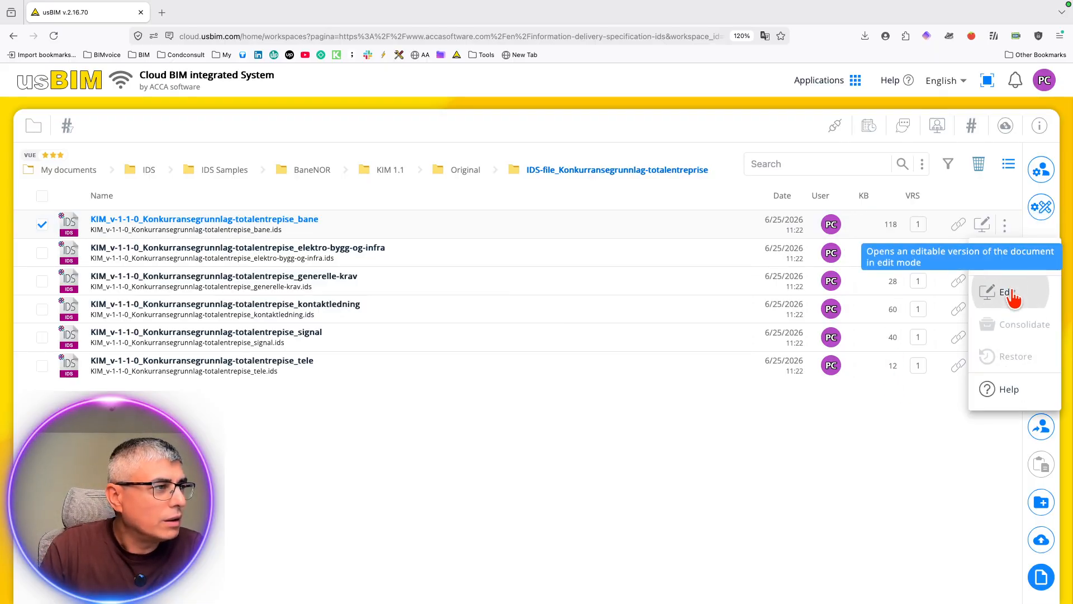
left_click(1006, 293)
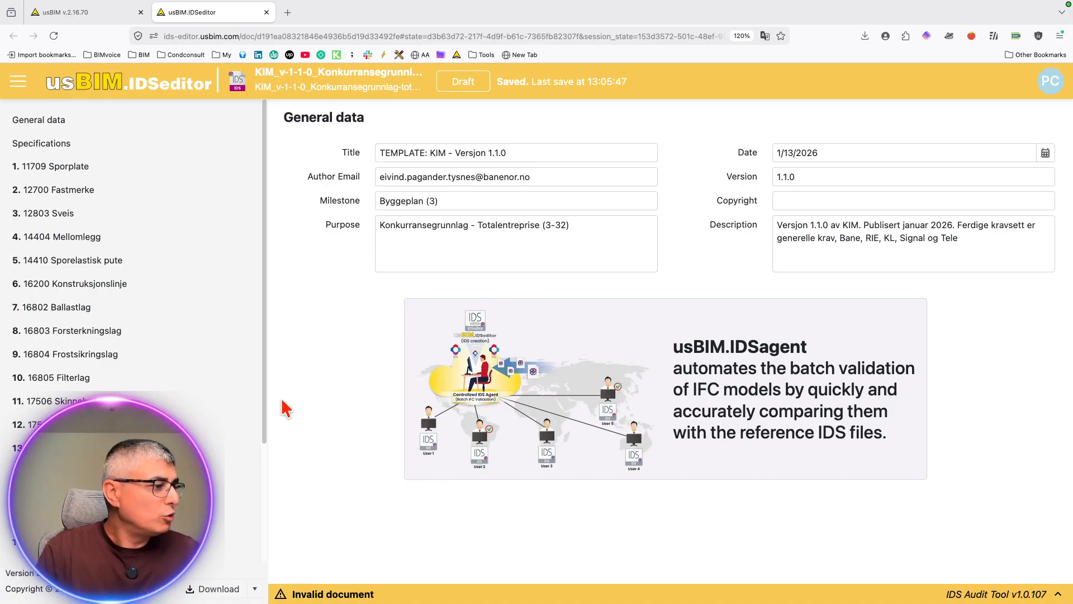
left_click(345, 595)
scroll(548, 511, "down", 1)
scroll(581, 511, "up", 1)
scroll(605, 513, "down", 1)
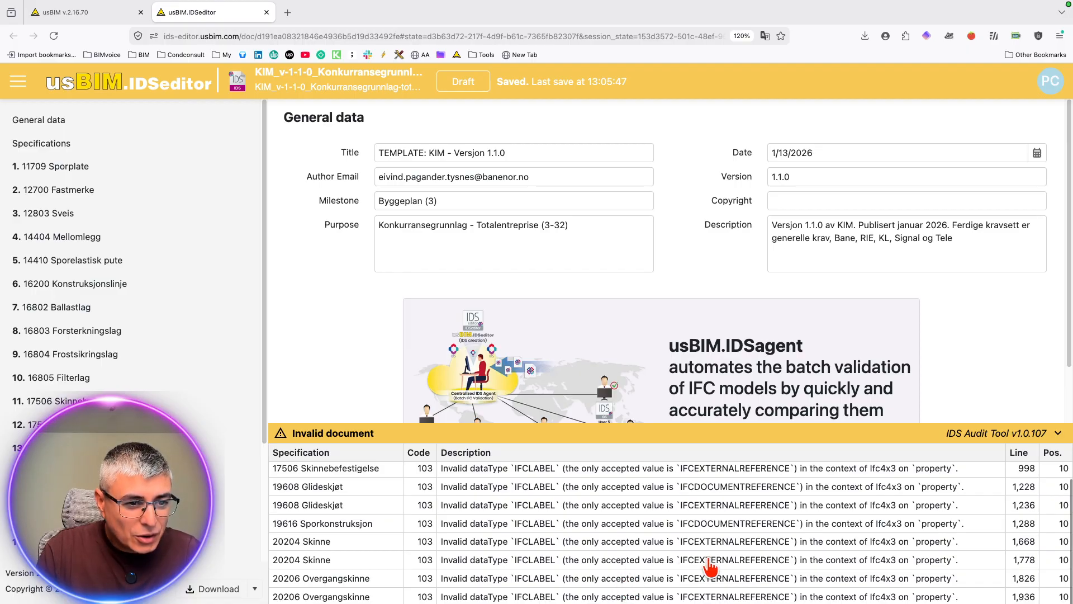
scroll(657, 541, "up", 1)
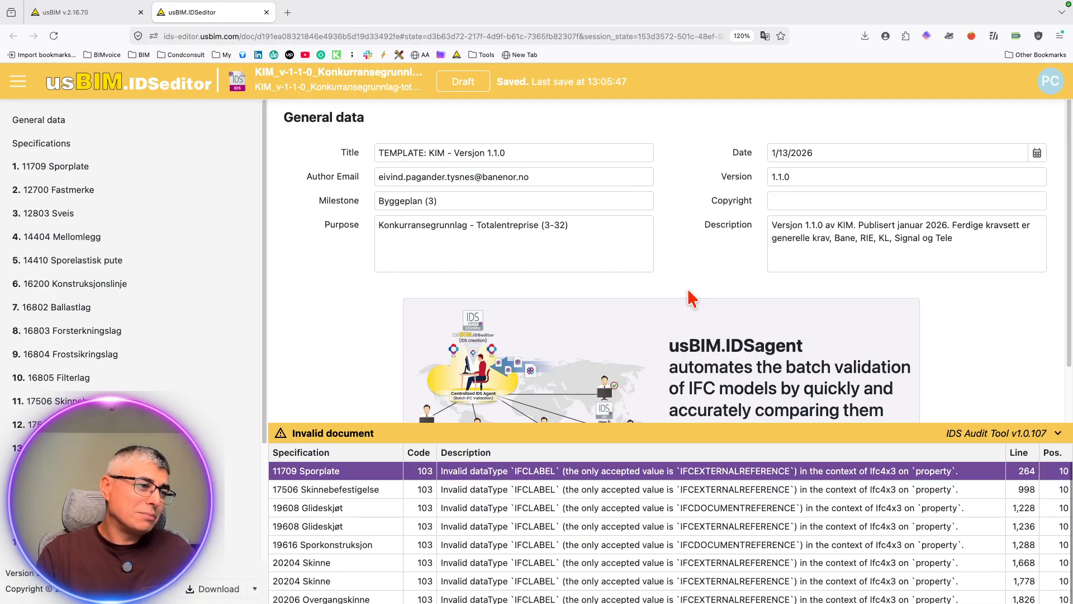
Step: Switch past the xbim.it page to the Code editor and read the summary of Claude's audit result for the bane file
key("ctrl+Left")
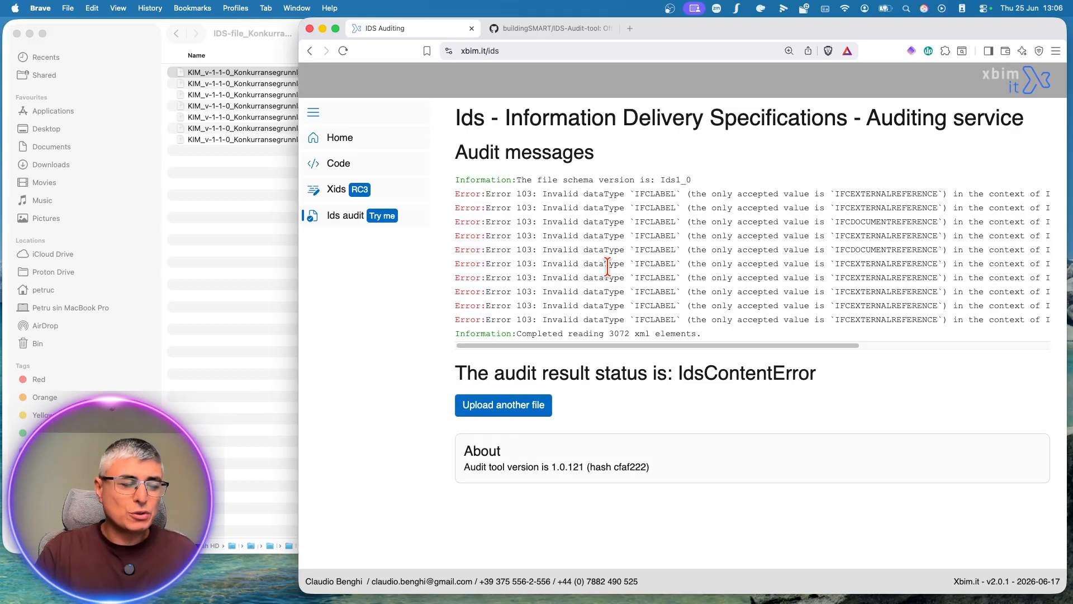
key("ctrl+Up")
left_click(657, 43)
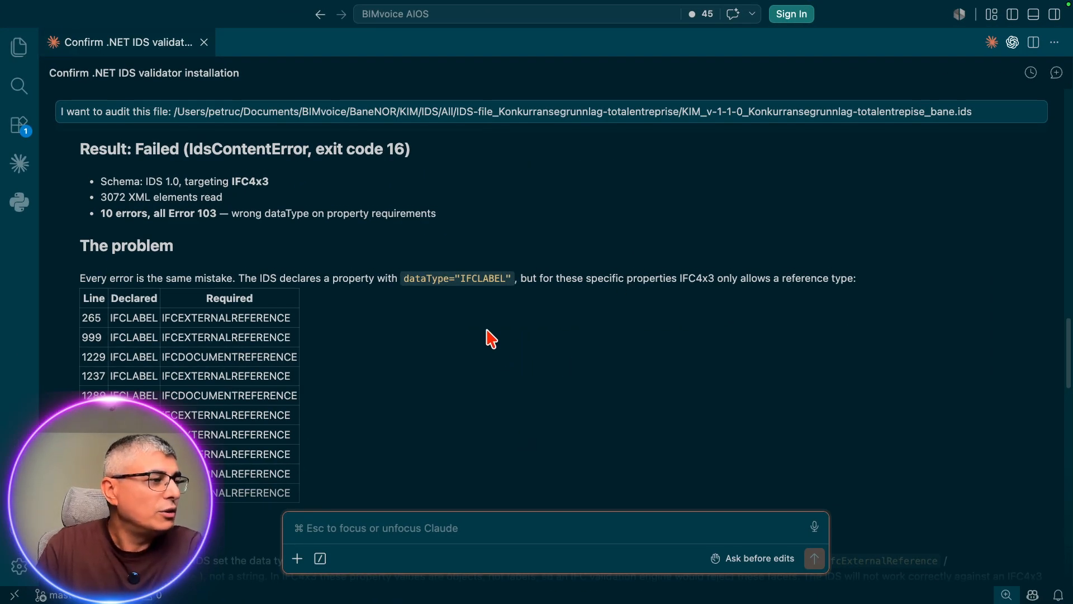
scroll(489, 339, "up", 1)
scroll(311, 249, "up", 2)
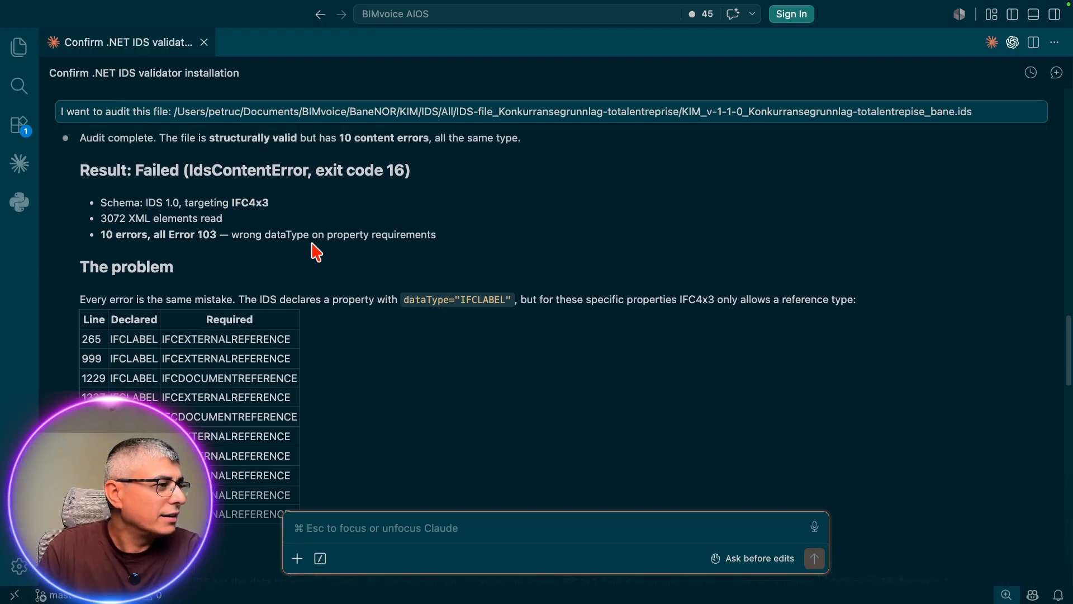
triple_click(110, 178)
left_click(355, 227)
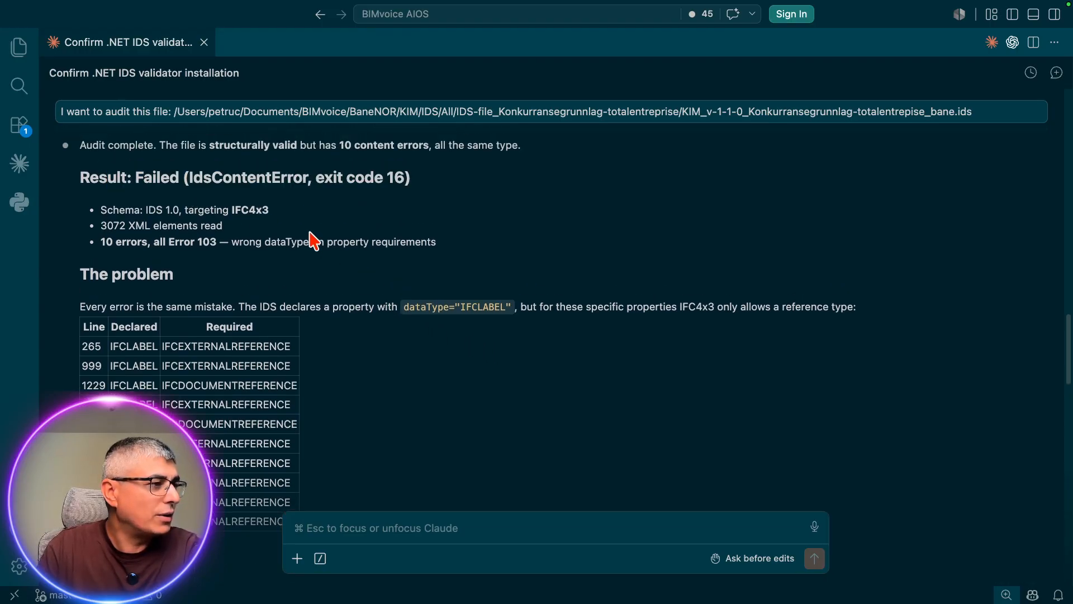
left_click_drag(107, 225, 246, 253)
left_click(277, 244)
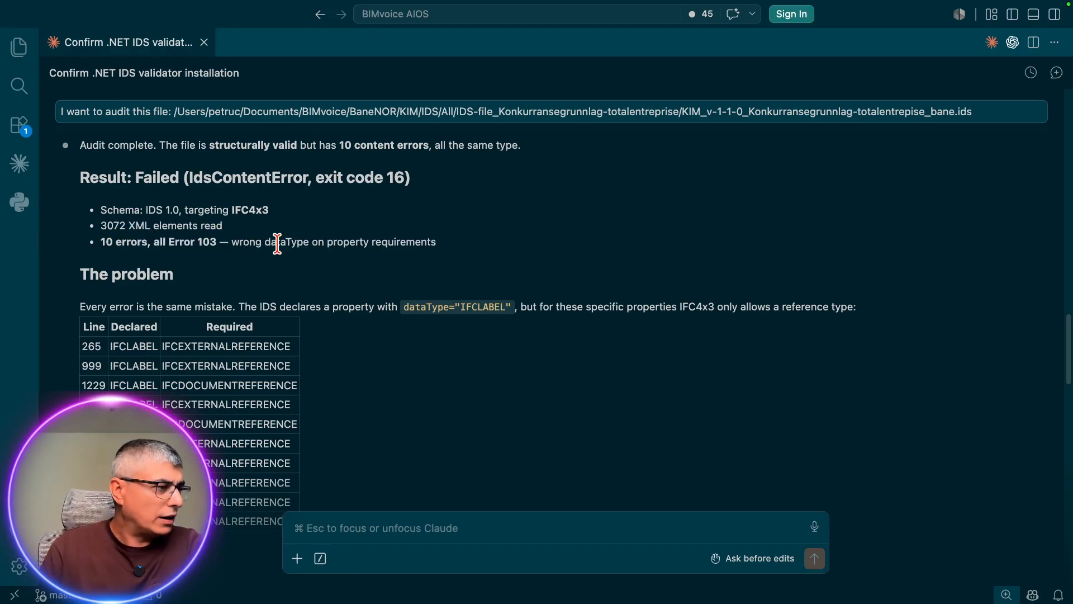
Step: Examine the declared and required data types in Claude's error table and the explanation of the problem above it
scroll(360, 271, "down", 2)
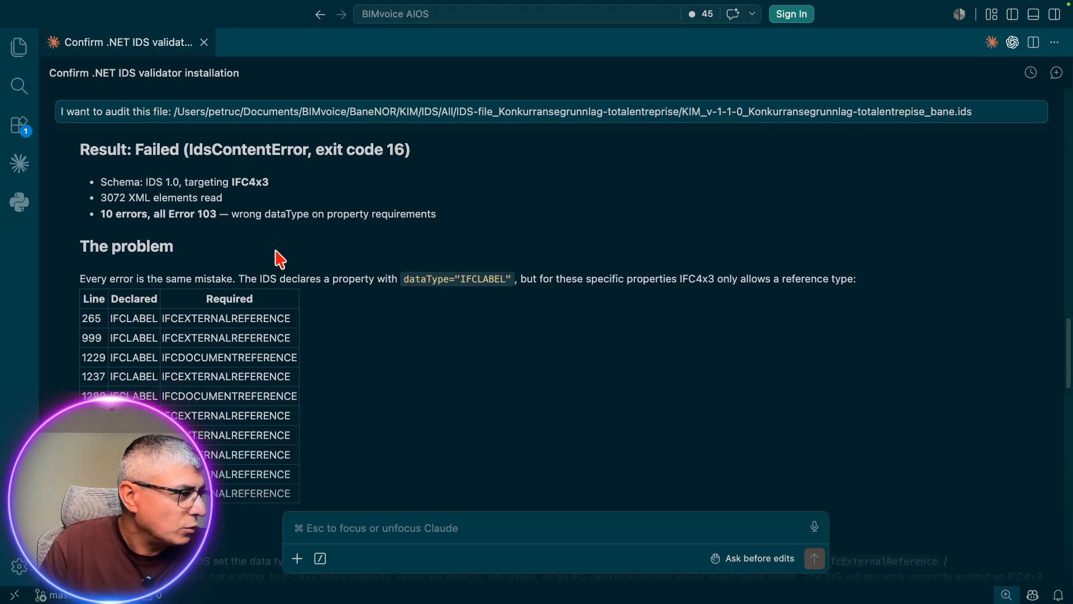
scroll(282, 319, "down", 1)
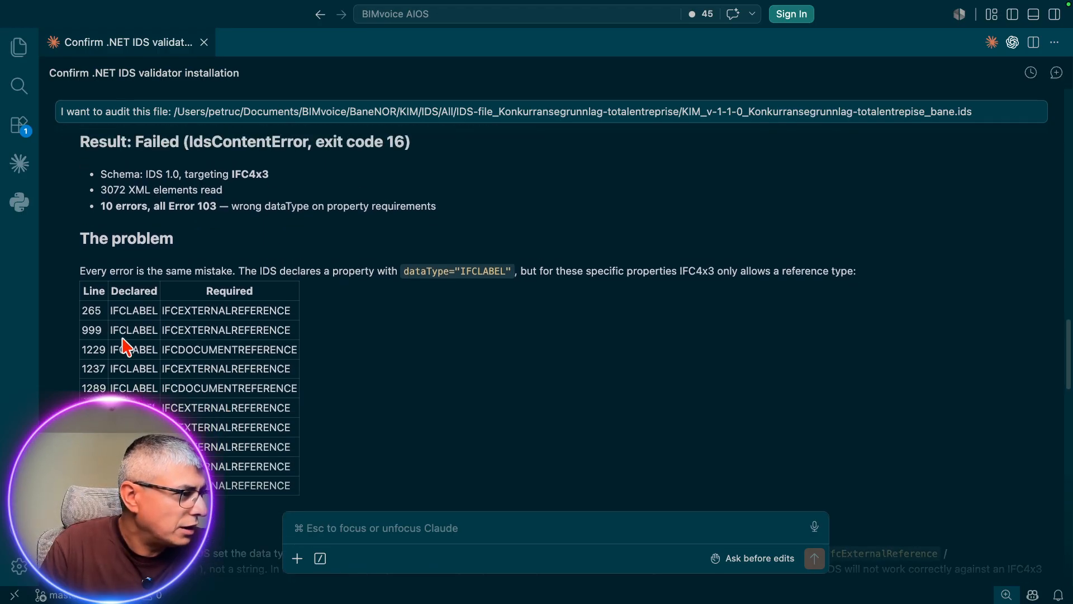
left_click_drag(82, 311, 127, 313)
left_click(128, 331)
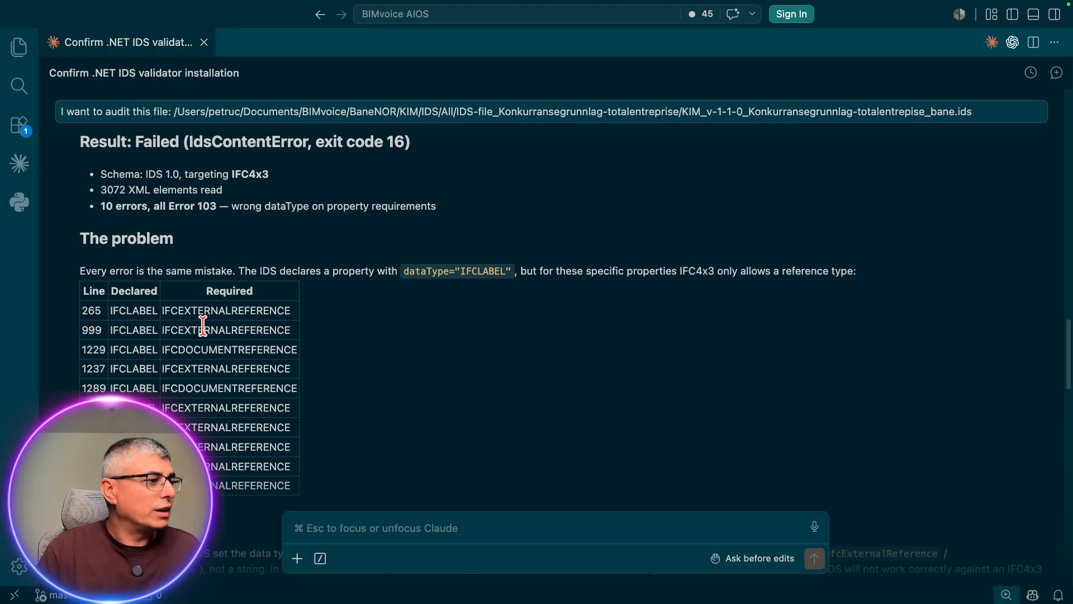
scroll(203, 334, "up", 1)
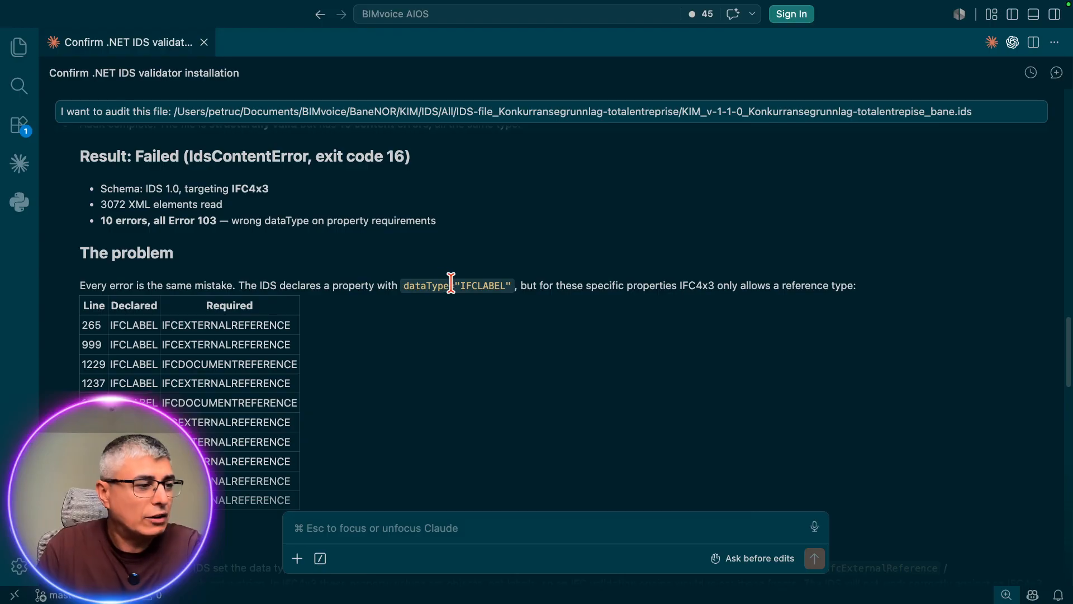
left_click_drag(405, 293, 597, 285)
left_click(523, 288)
left_click_drag(451, 286, 557, 287)
left_click(575, 287)
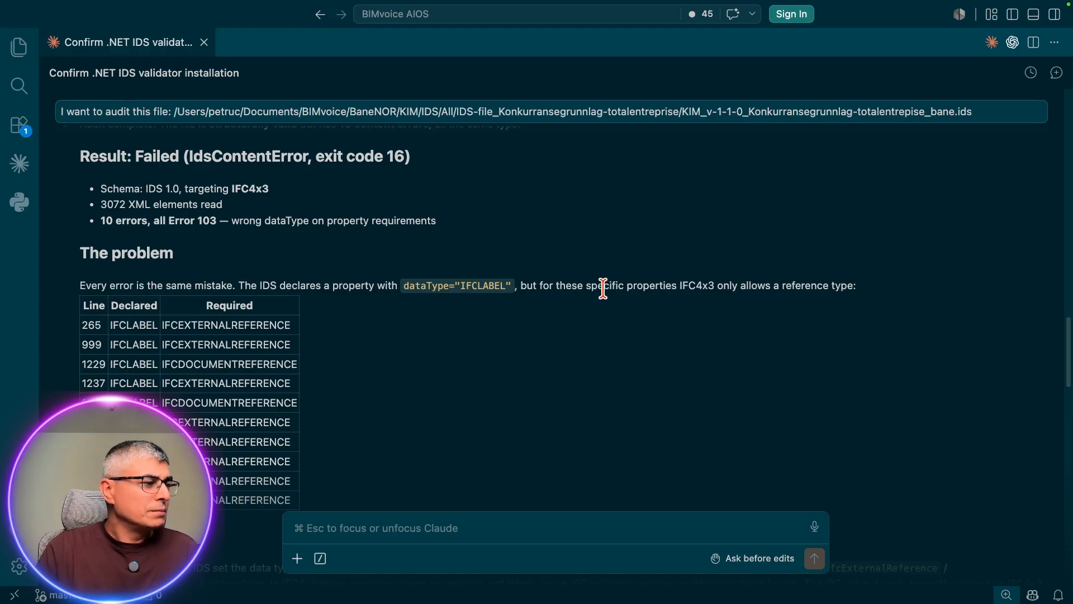
Step: Switch to usBIM.IDSeditor in Firefox and then to xbim.it in Brave to compare the line numbers of the reported errors
key("ctrl+Up")
left_click(702, 212)
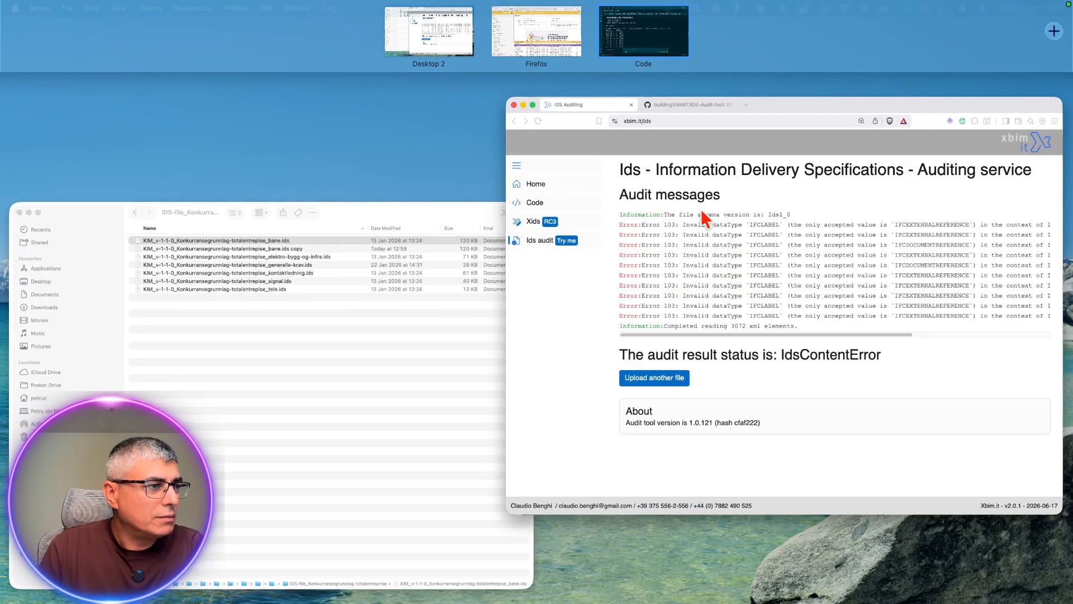
key("ctrl+Up")
left_click(541, 44)
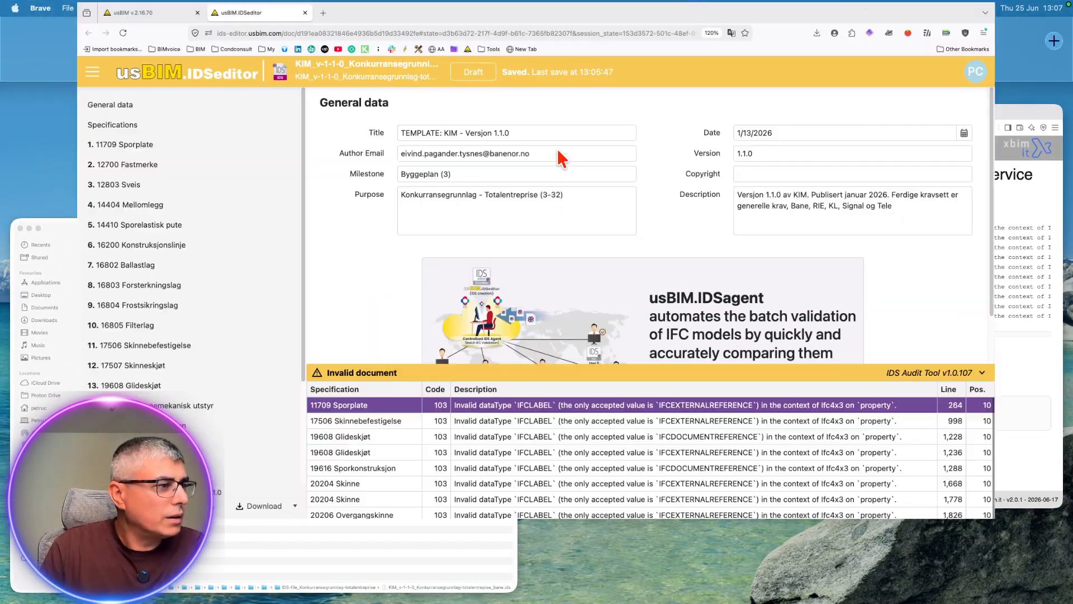
scroll(554, 387, "down", 2)
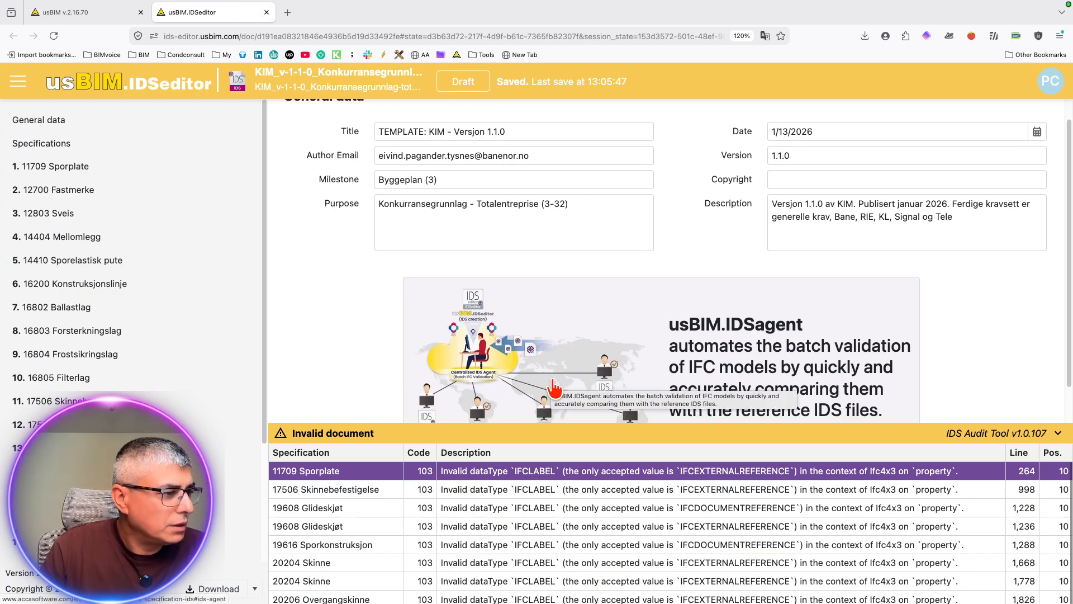
scroll(648, 508, "down", 1)
scroll(649, 509, "up", 1)
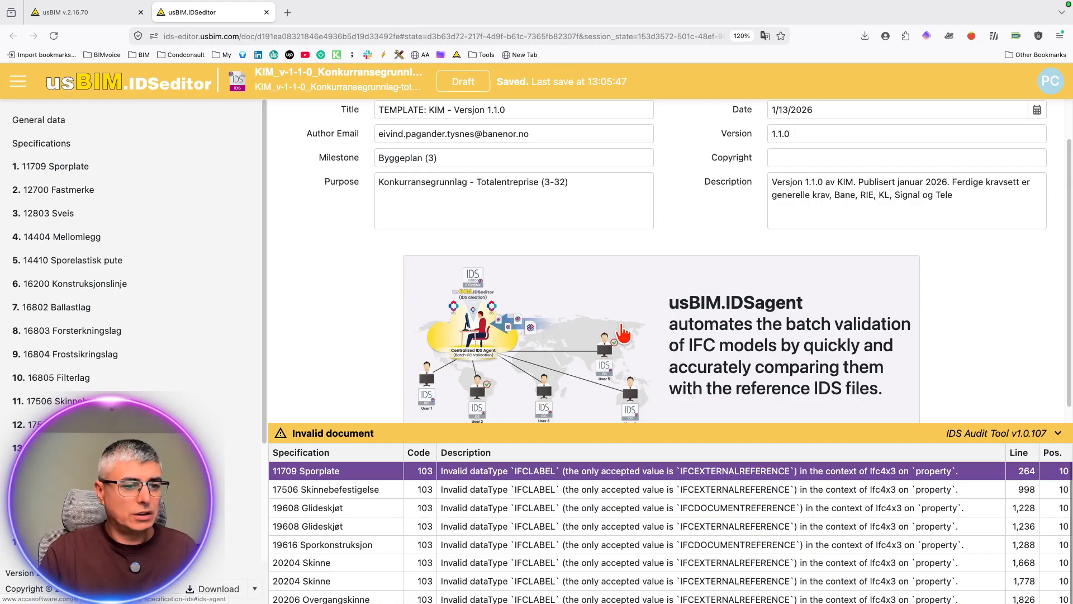
key("ctrl+Left")
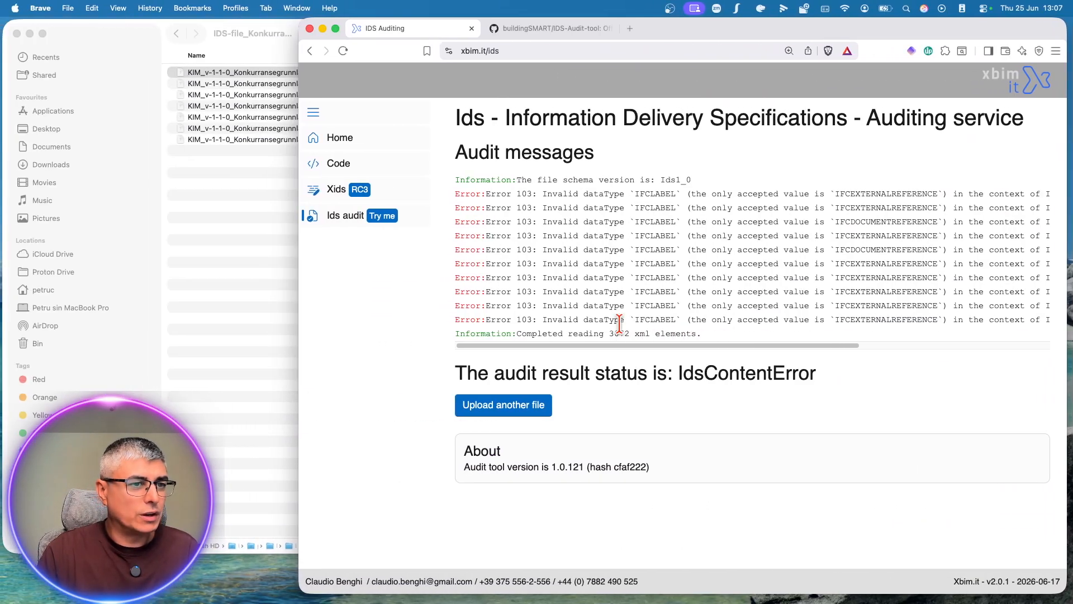
left_click_drag(640, 346, 994, 346)
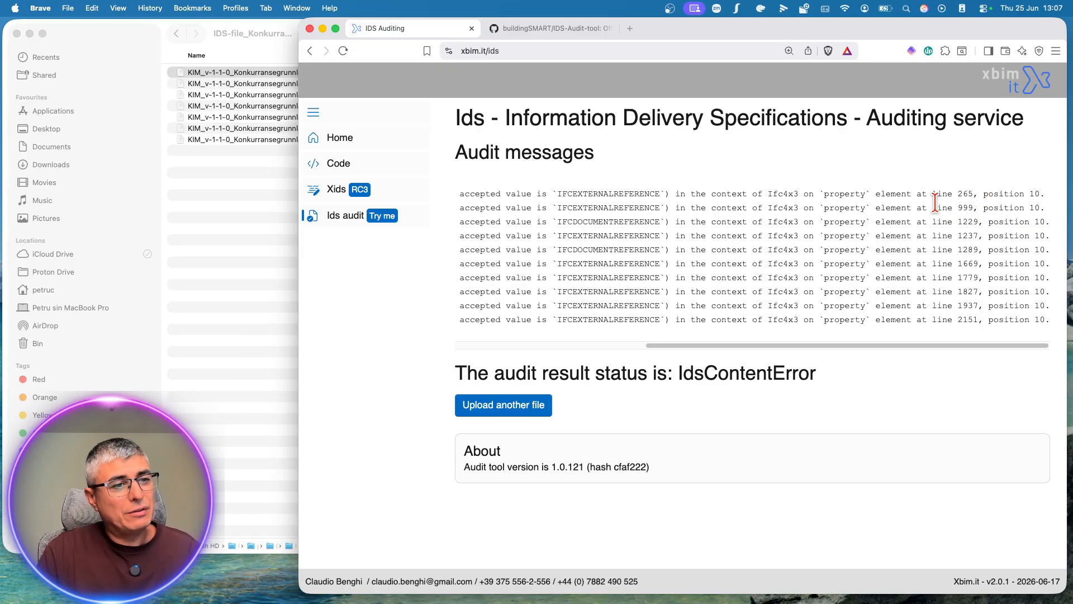
Step: Return to usBIM.IDSeditor and open the InstallationPlan requirement behind the 19616 Sporkonstruksjon audit error, showing its property details
key("ctrl+Right")
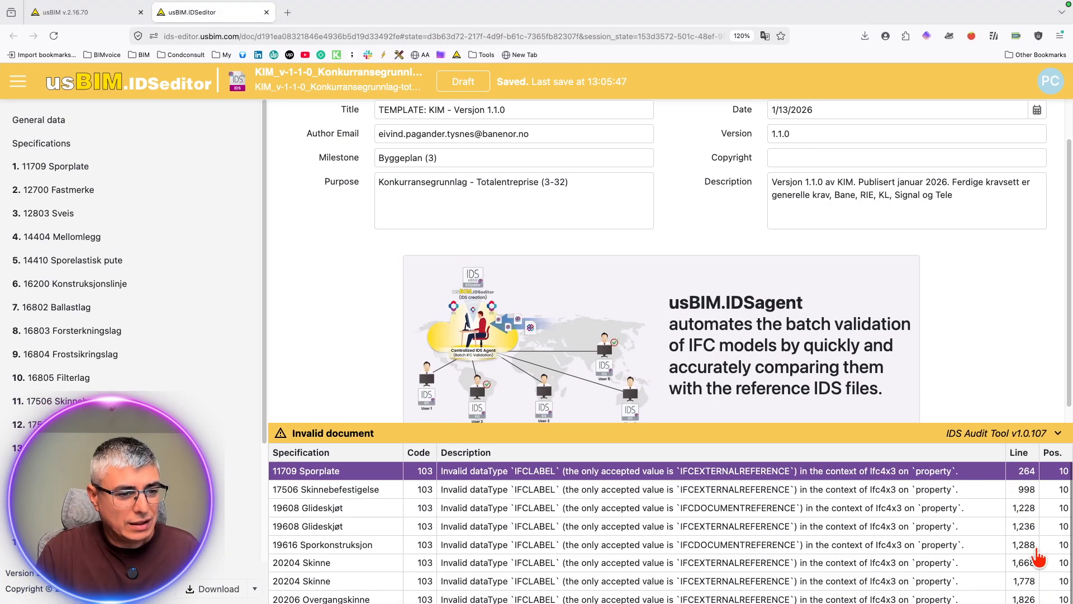
left_click(1033, 547)
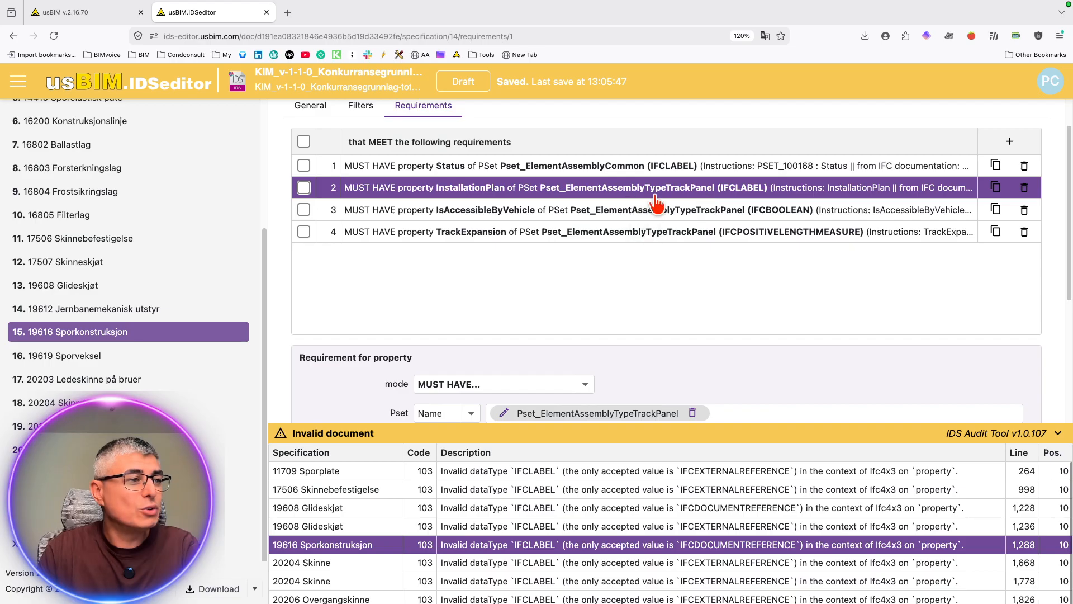
scroll(779, 375, "down", 1)
scroll(781, 377, "up", 1)
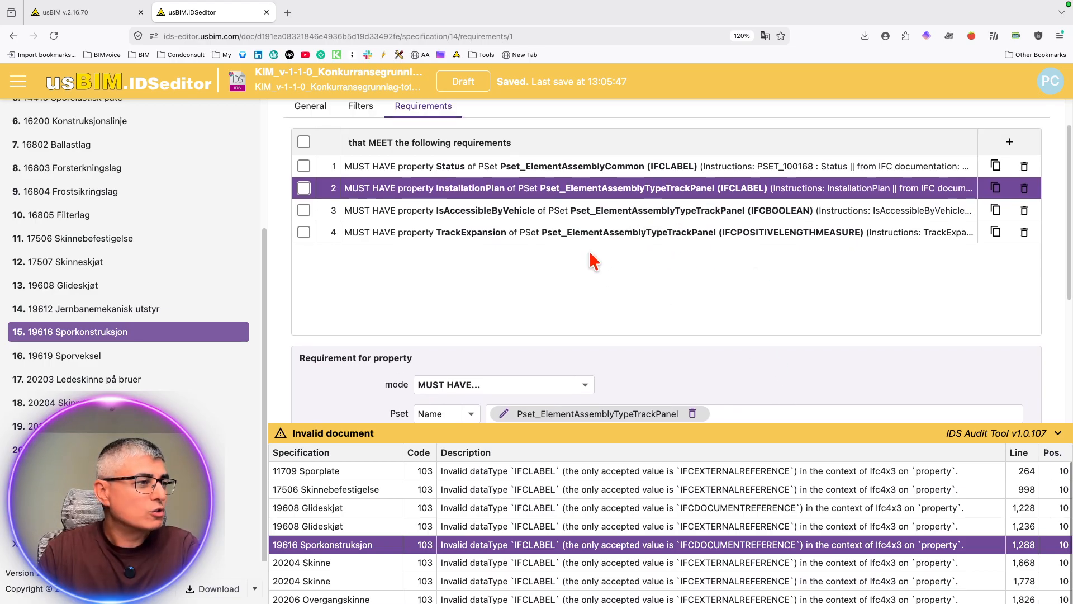
scroll(623, 335, "down", 1)
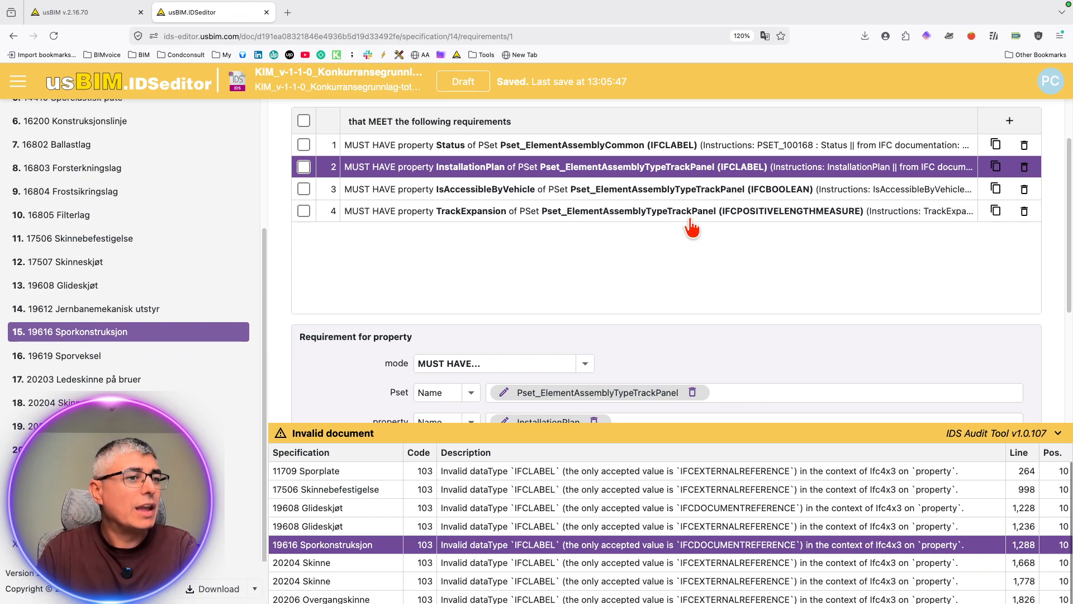
scroll(727, 257, "down", 3)
scroll(790, 353, "down", 1)
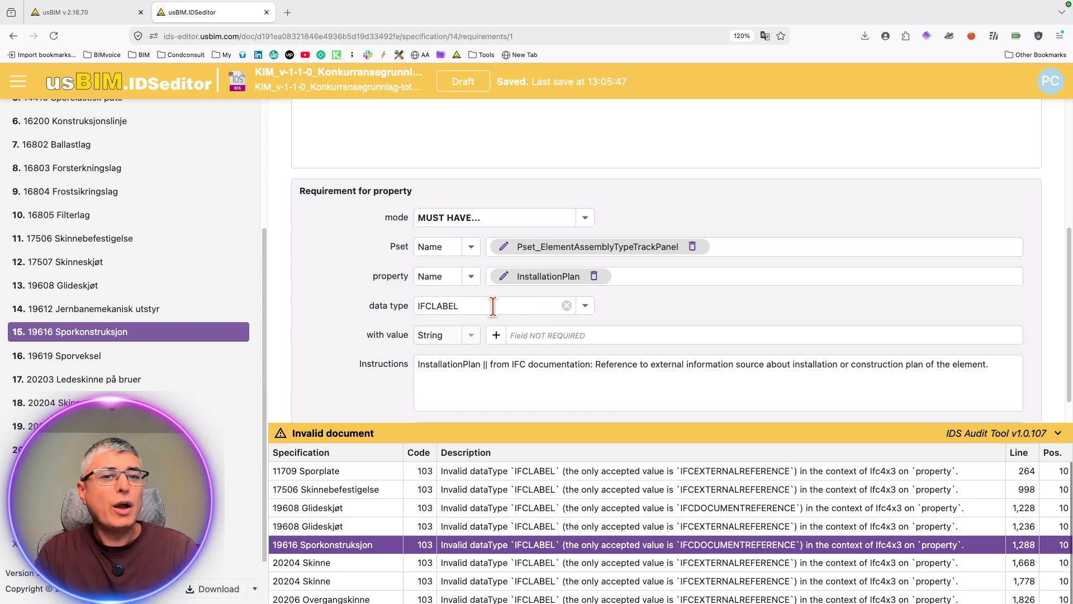
Step: Clear the data type of the InstallationPlan property in 19616 Sporkonstruksjon, update the IDS validation and check the error list
left_click(567, 305)
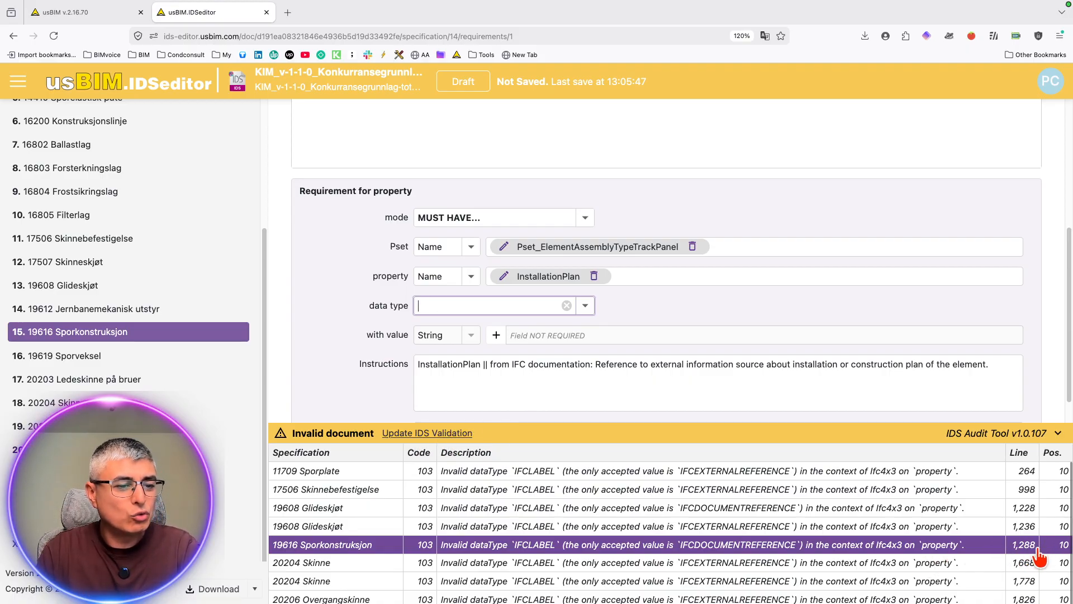
left_click(447, 433)
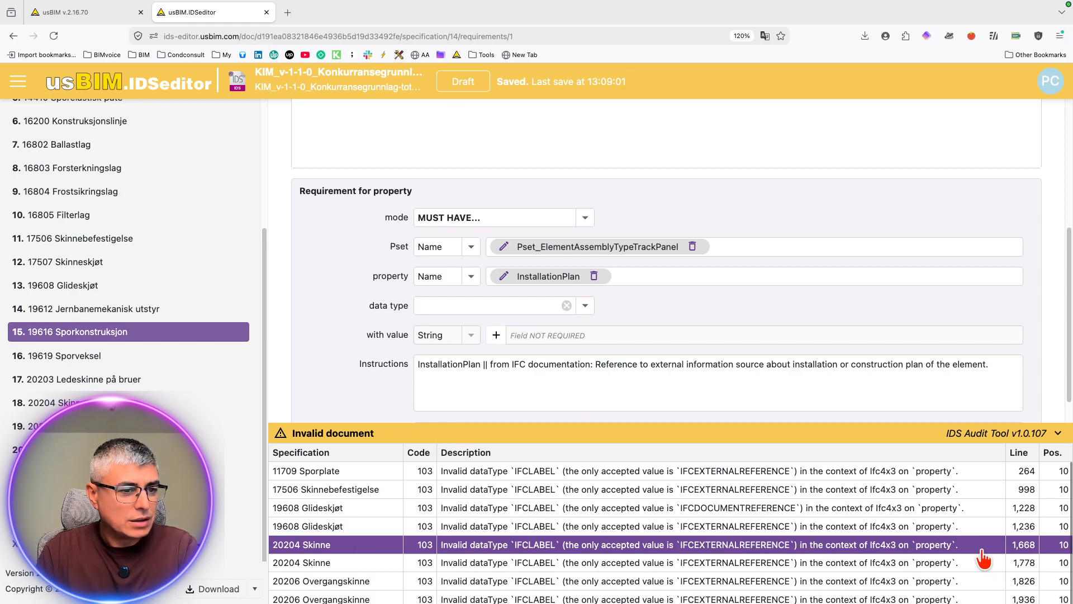
scroll(1031, 550, "down", 1)
scroll(1029, 528, "up", 1)
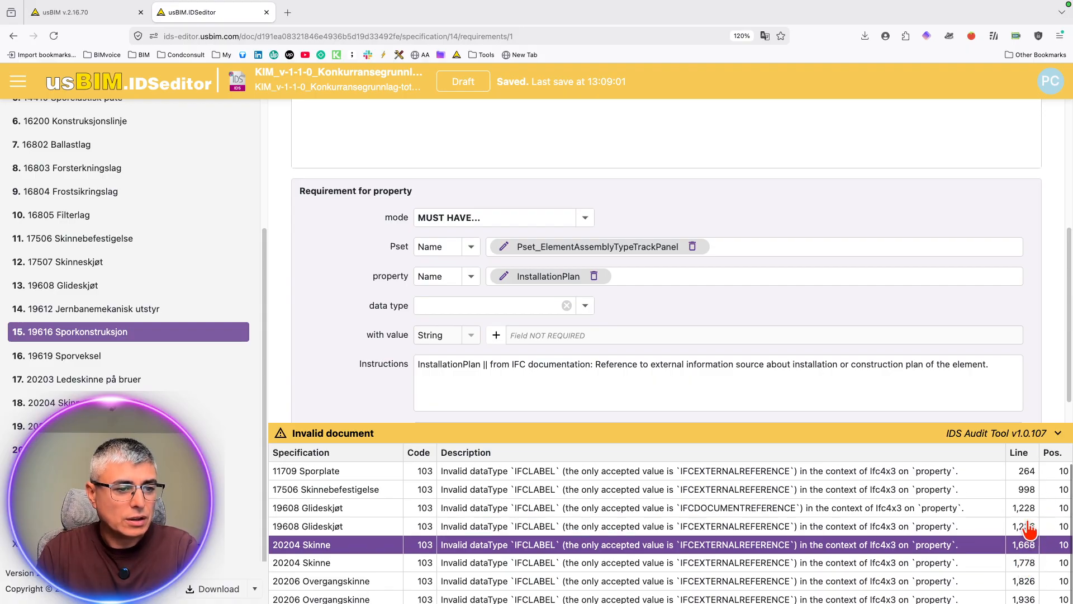
Step: Open the TechnicalStandard requirement behind the 11709 Sporplate audit error and examine its property settings
left_click(809, 472)
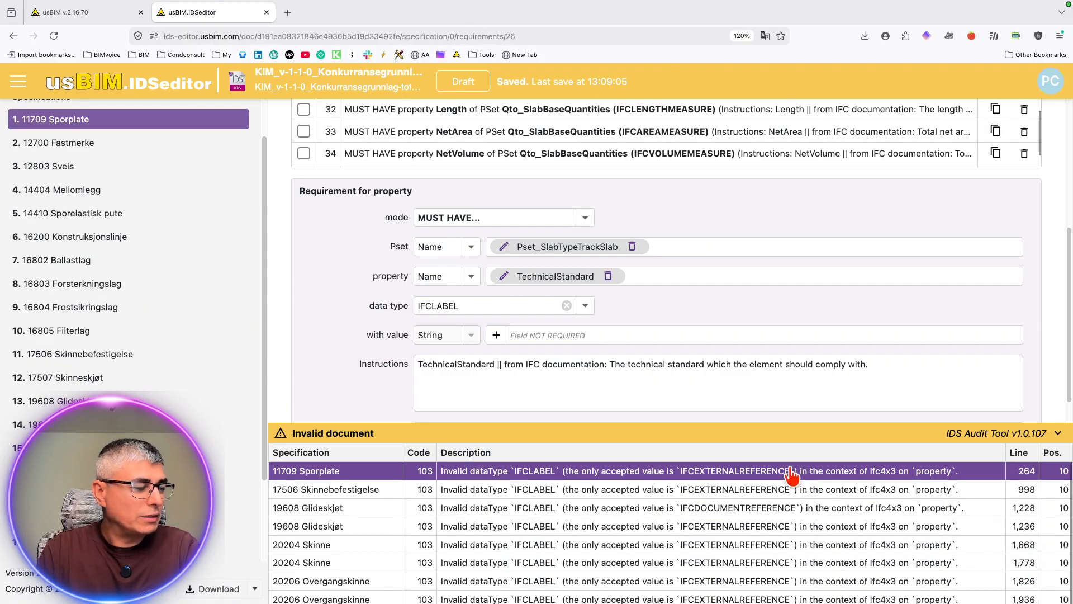
scroll(725, 323, "down", 3)
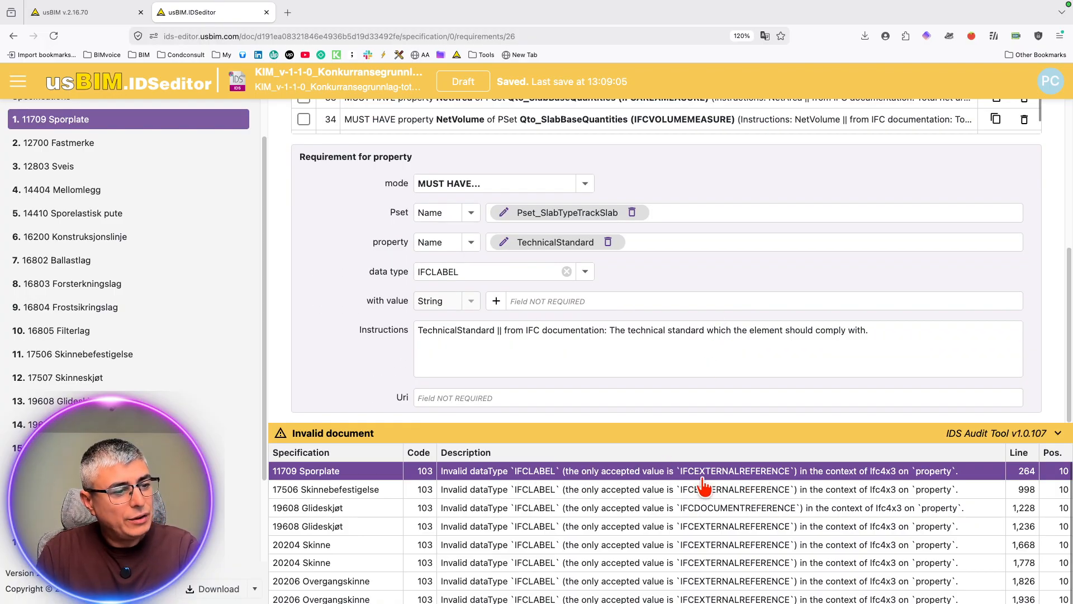
scroll(726, 330, "up", 1)
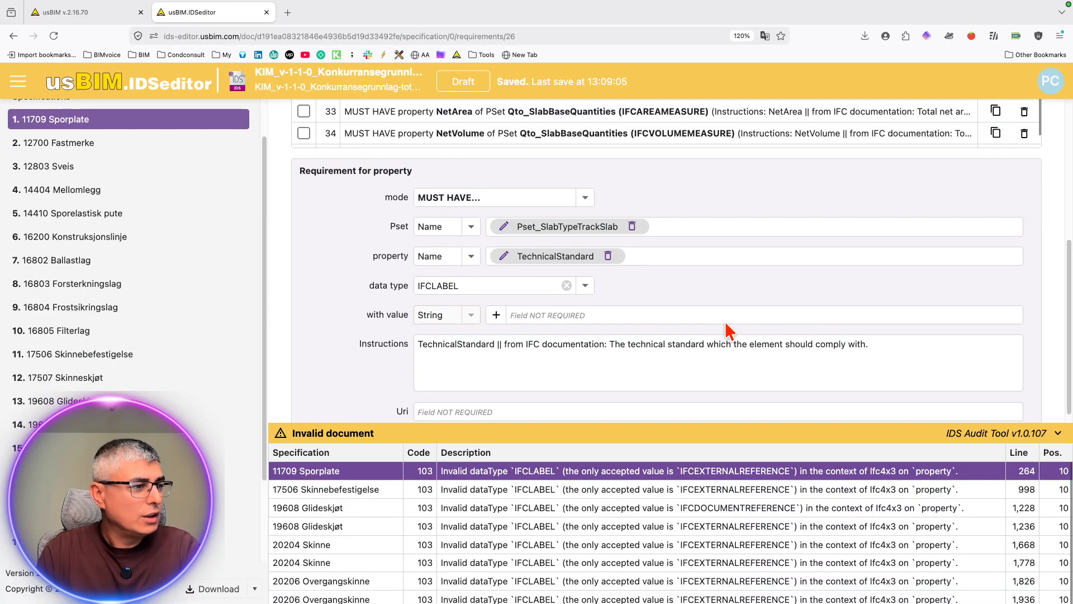
Step: Try to find a matching data type for TechnicalStandard in 11709 Sporplate by searching for "external" and "ifcexternalr"
left_click(517, 283)
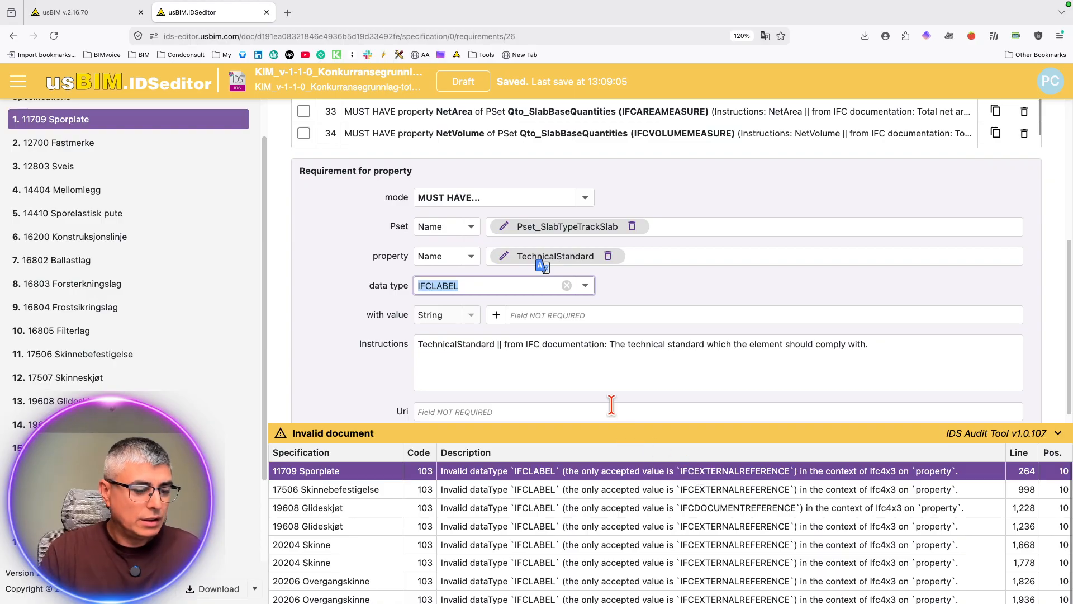
type("external")
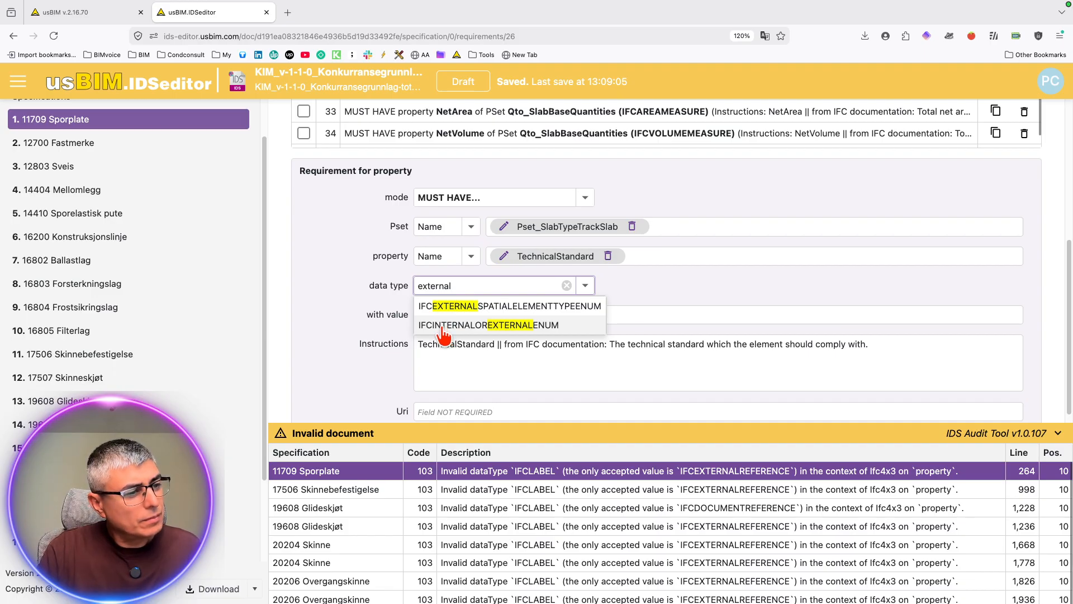
double_click(472, 285)
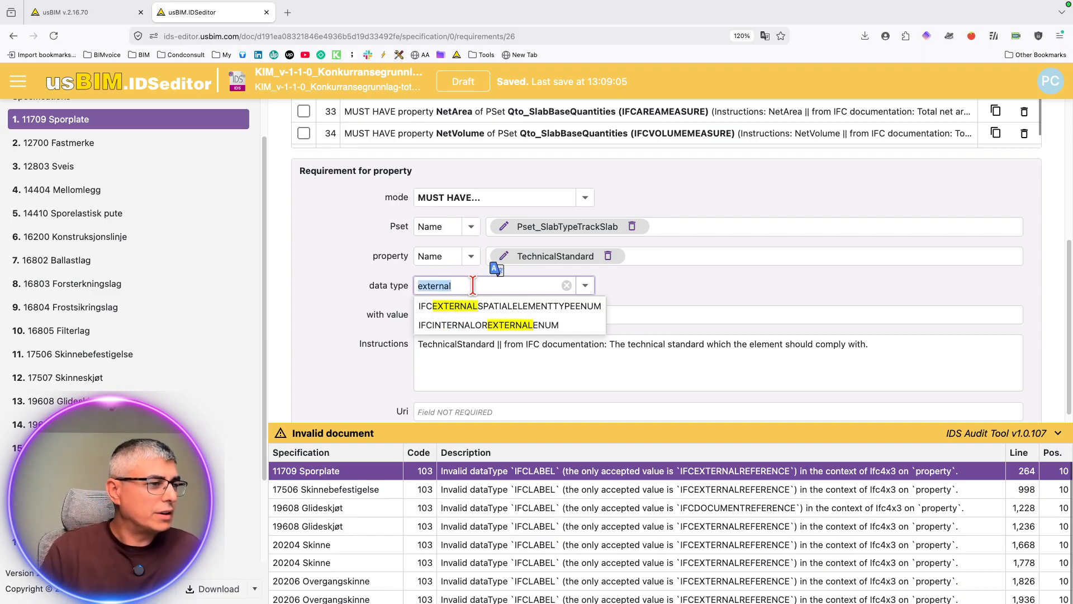
type("ifc")
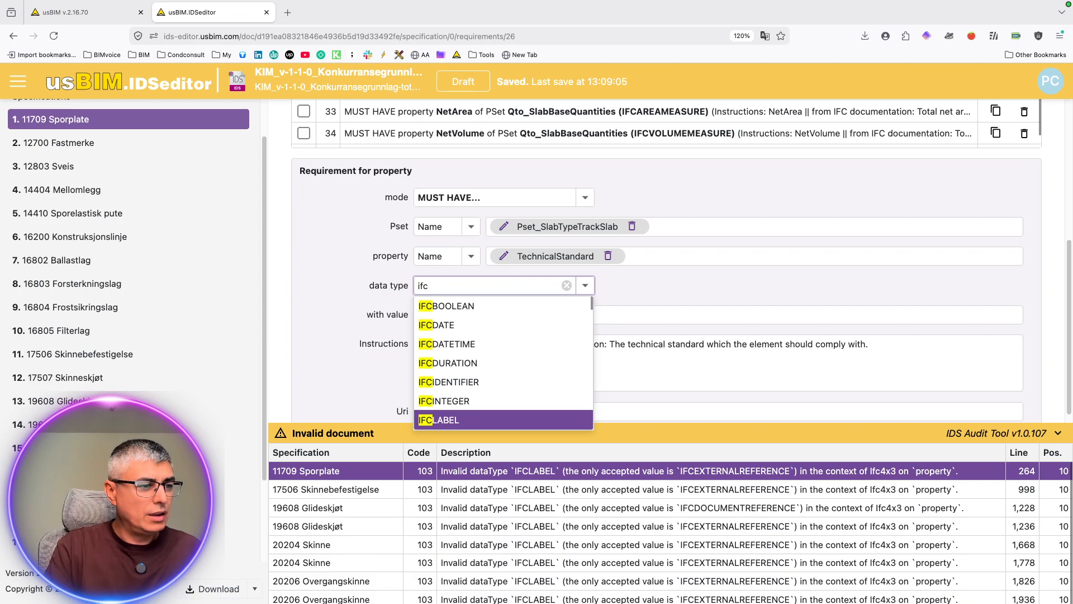
type("external")
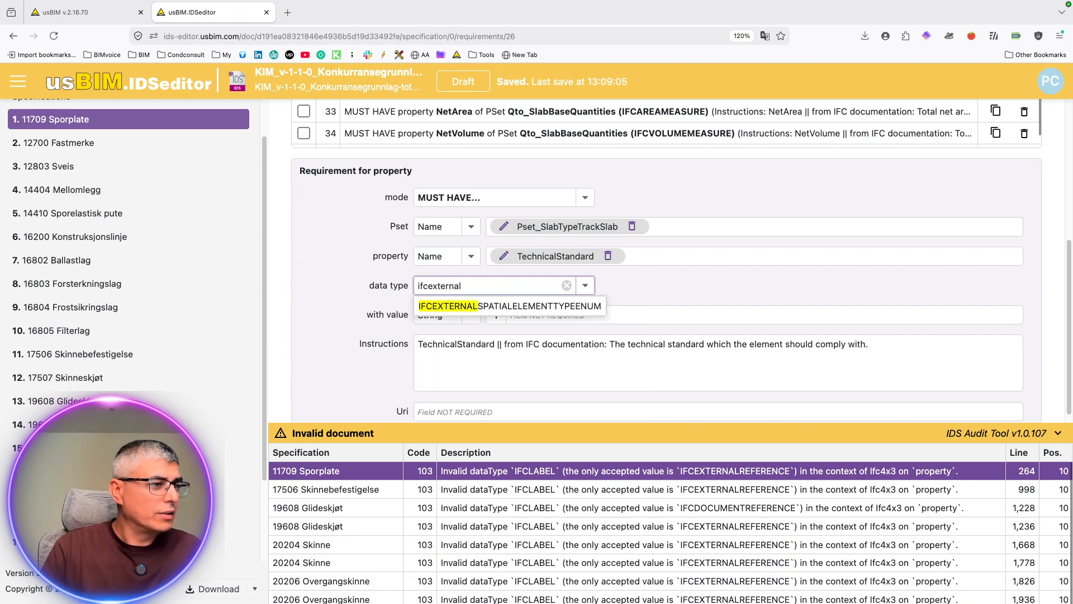
type("re")
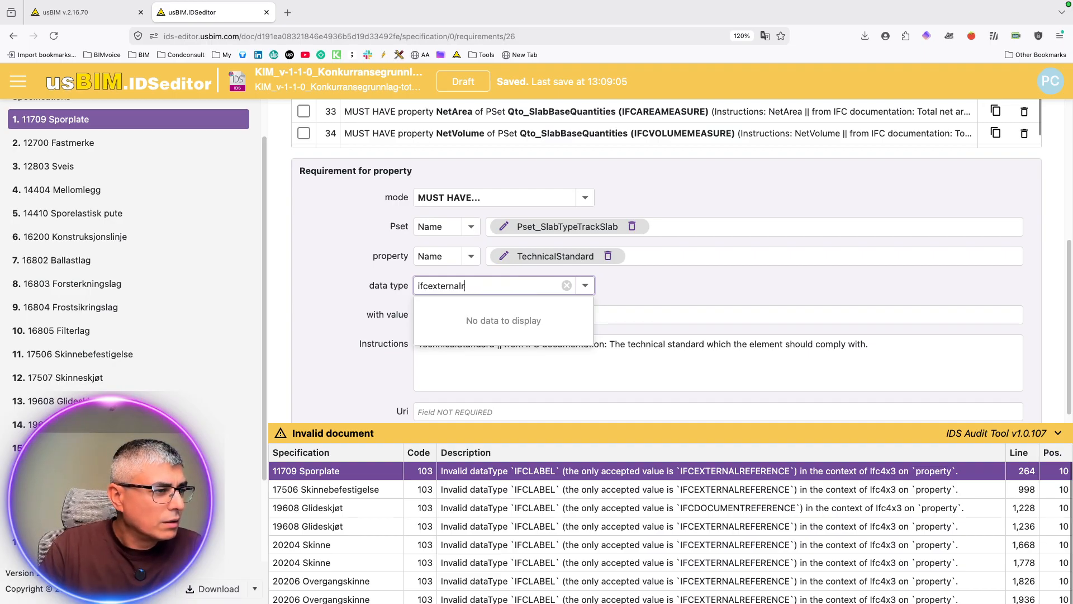
key("BackSpace")
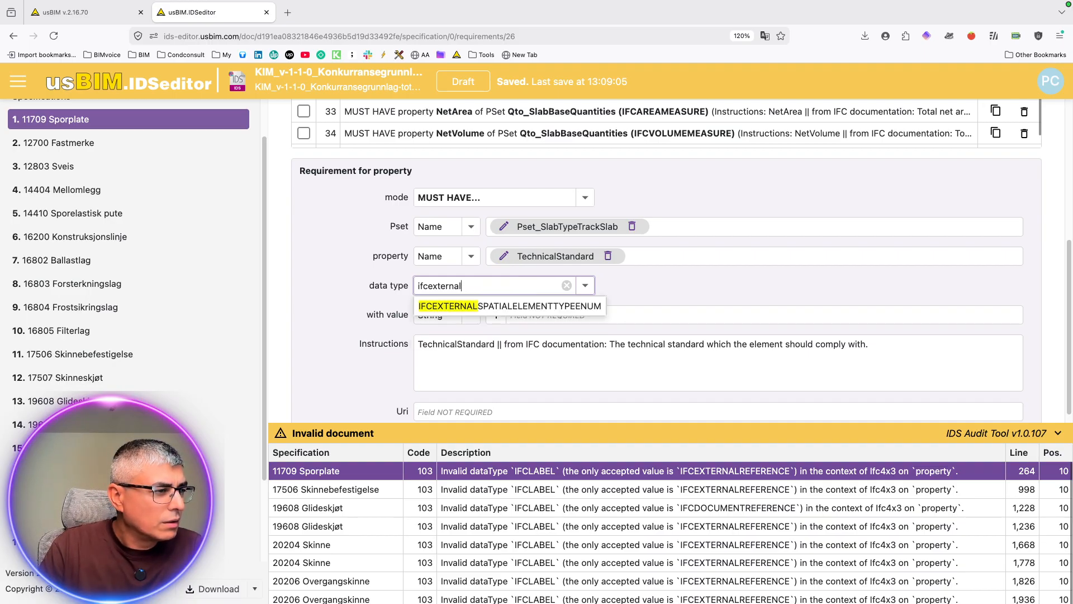
Step: Try to enter IFCEXTERNALRE in capitals as the data type of the TechnicalStandard property
double_click(500, 288)
type("IFC")
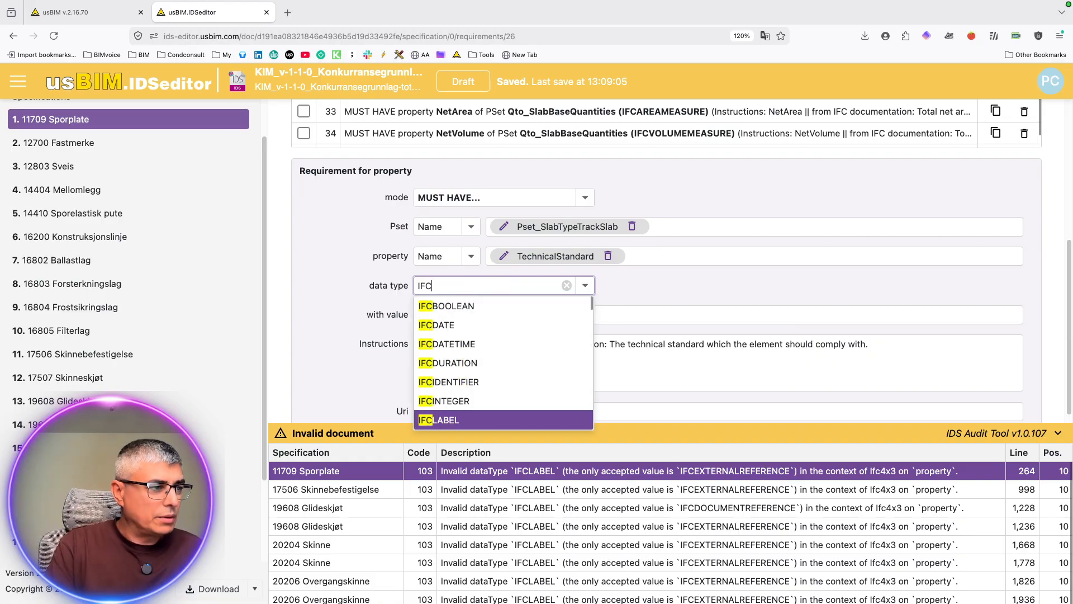
type("E")
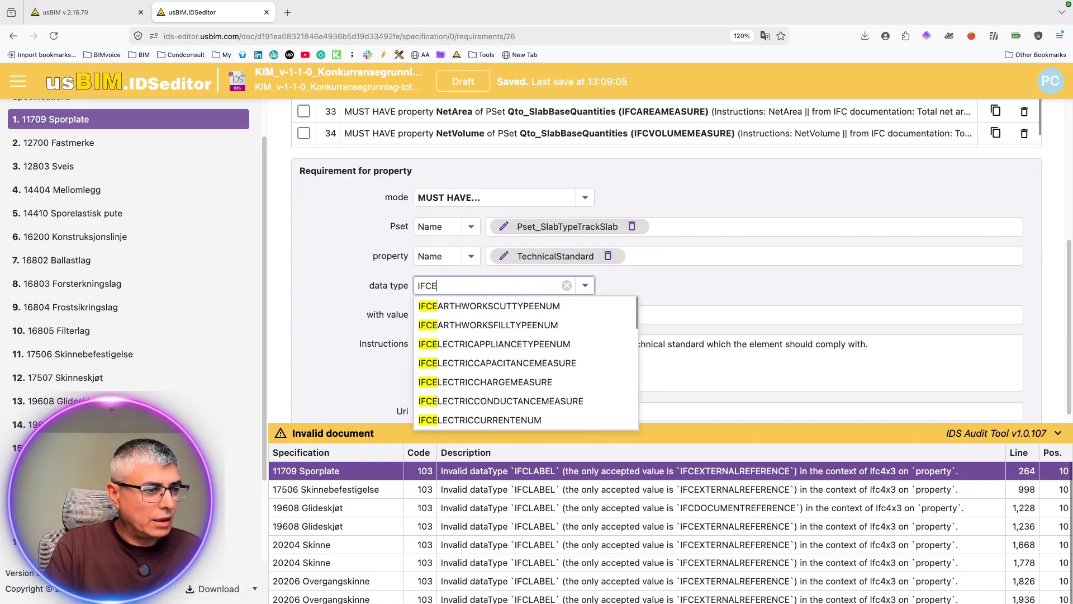
type("XTERNALREFERENCE")
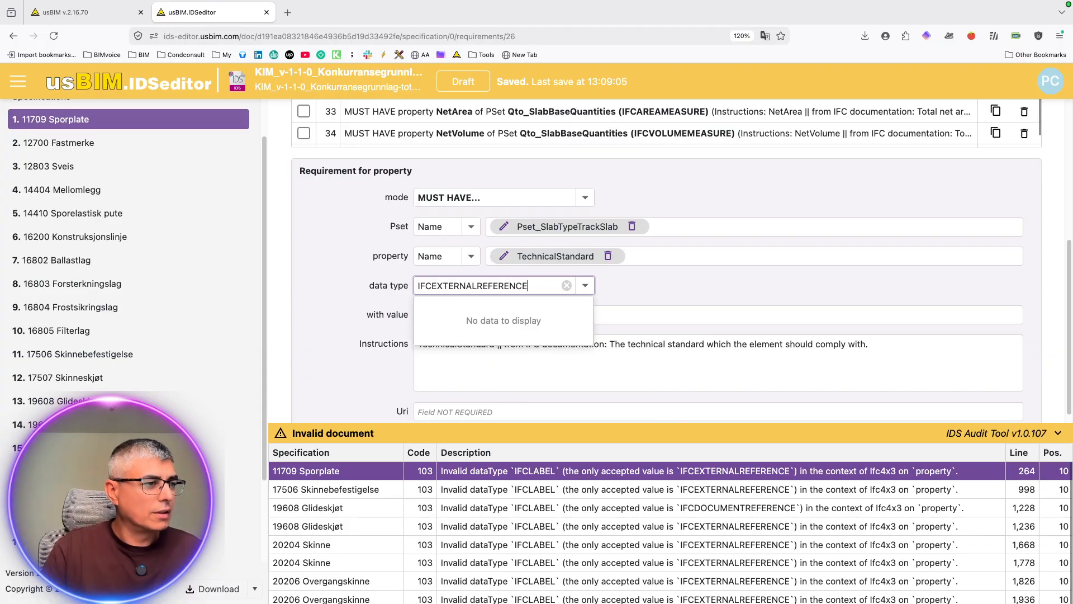
left_click(687, 292)
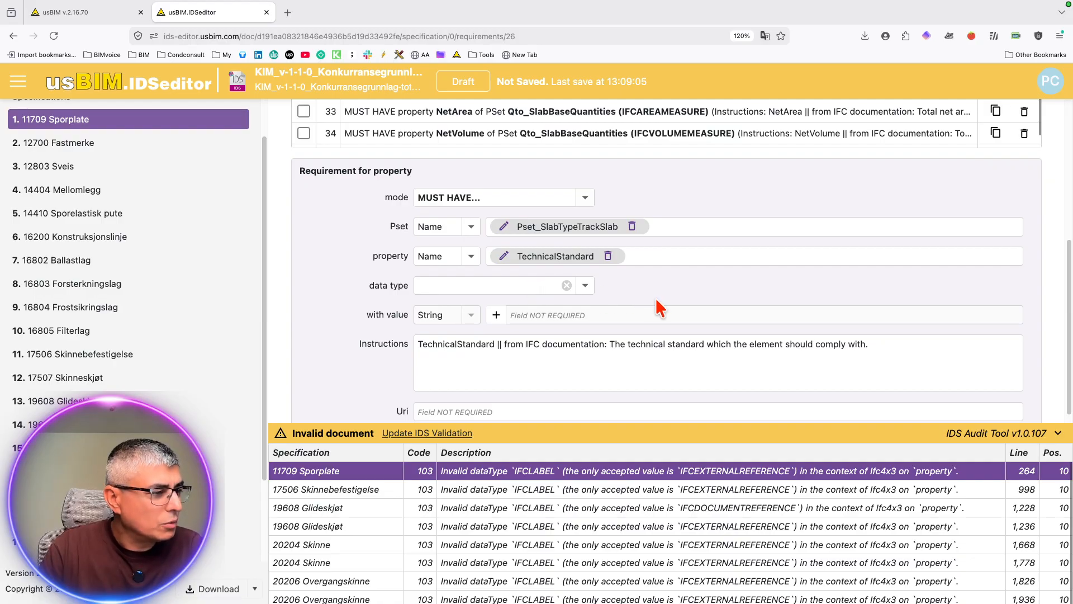
Step: Leave the data type of the TechnicalStandard property in 11709 Sporplate empty and update the IDS validation
left_click(494, 290)
left_click(681, 292)
left_click(568, 287)
left_click(682, 290)
left_click(568, 287)
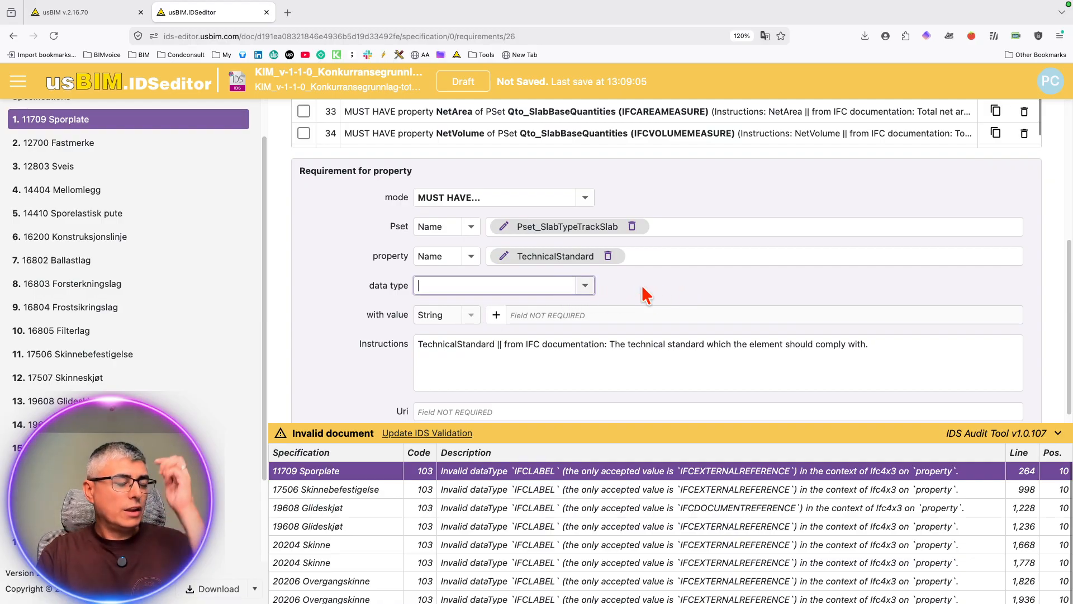
left_click(686, 291)
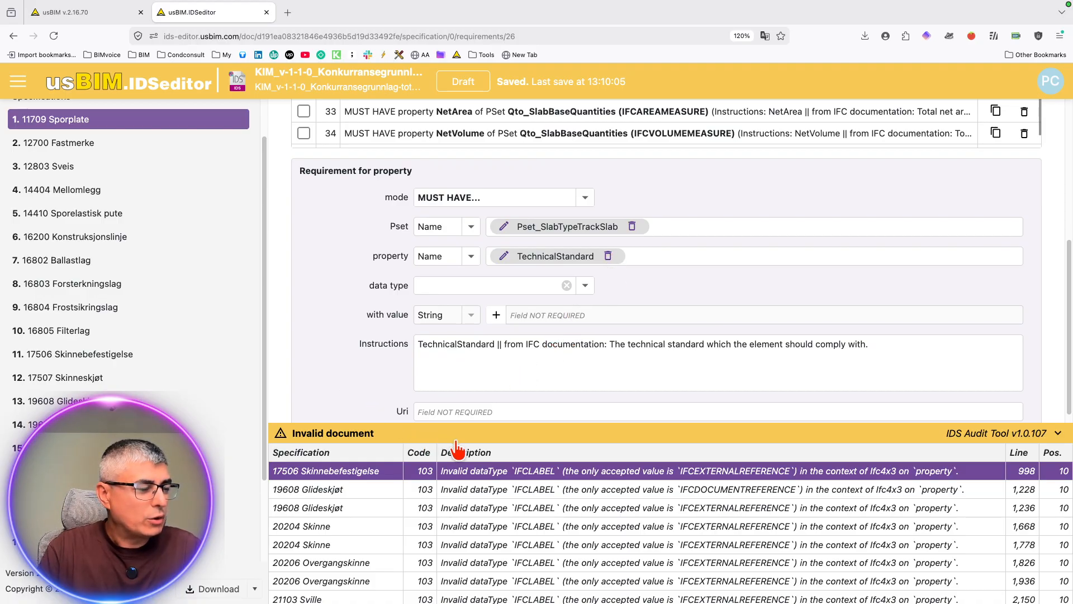
left_click(567, 285)
left_click(441, 434)
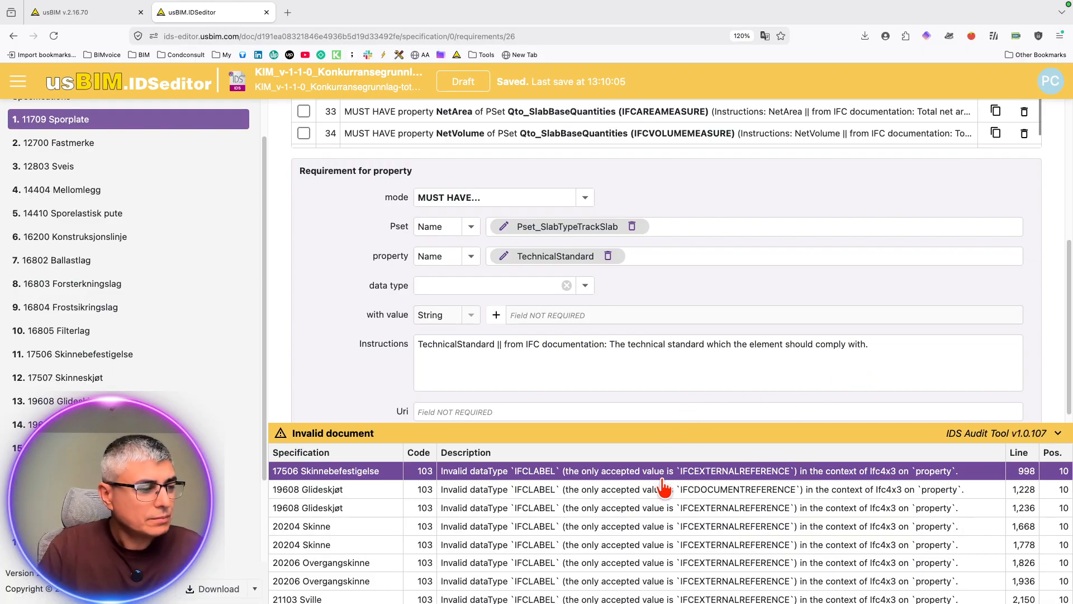
Step: Open the InstallationPlan requirement behind the 20204 Skinne error, and switch to Code to review Claude's audit result
left_click(660, 504)
left_click(661, 528)
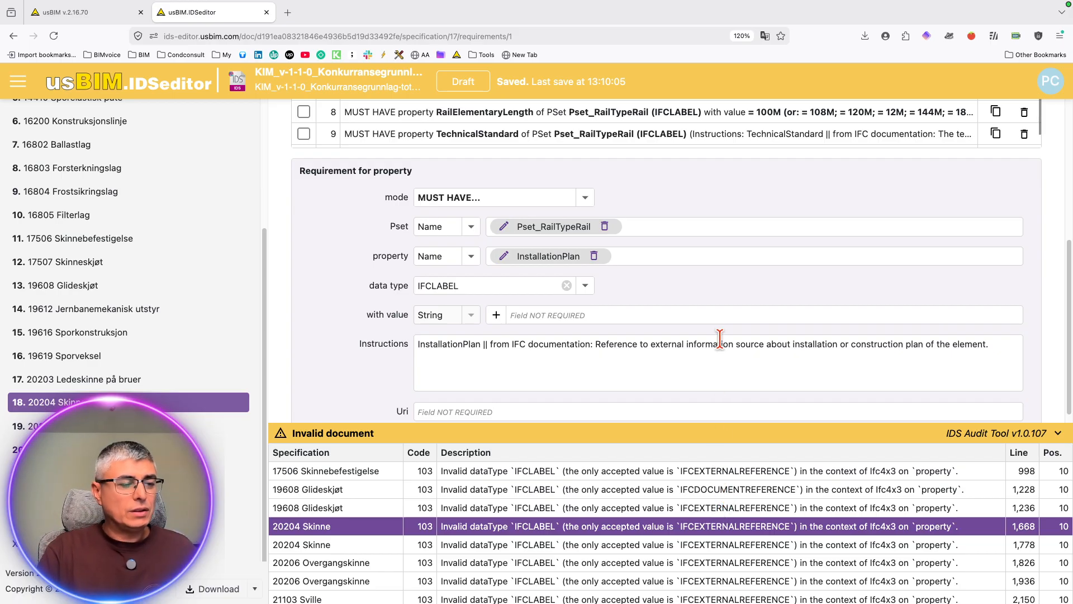
key("ctrl+Up")
left_click(647, 32)
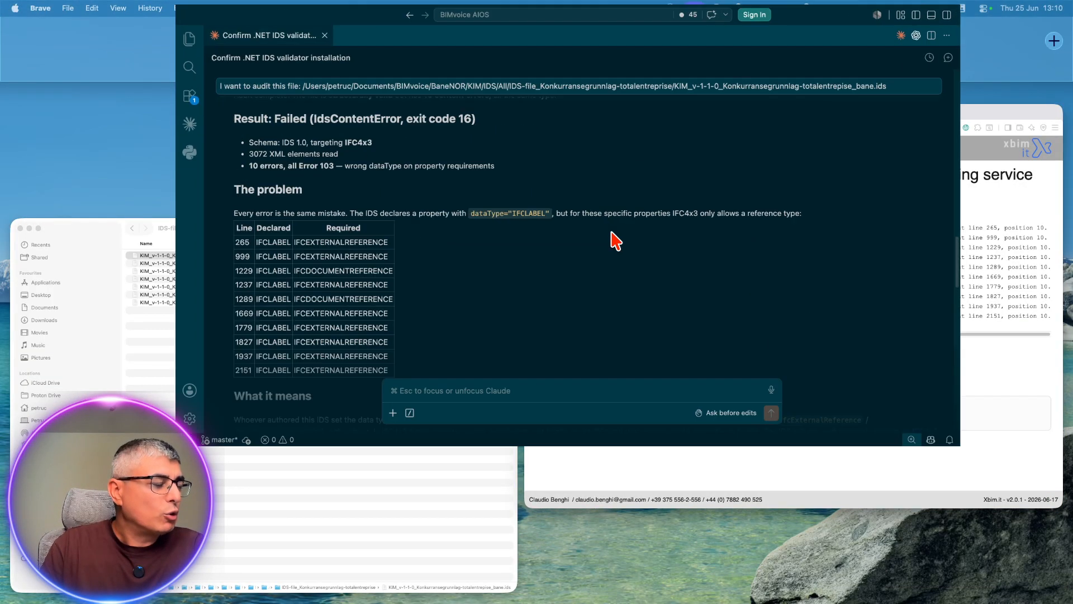
scroll(467, 369, "up", 5)
scroll(467, 366, "down", 2)
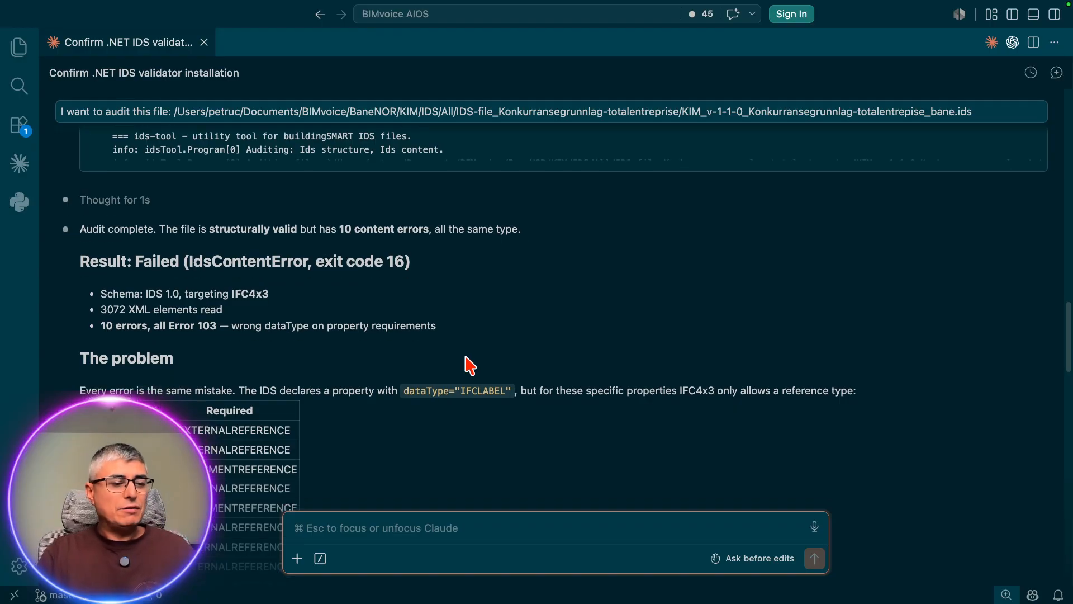
scroll(470, 366, "down", 4)
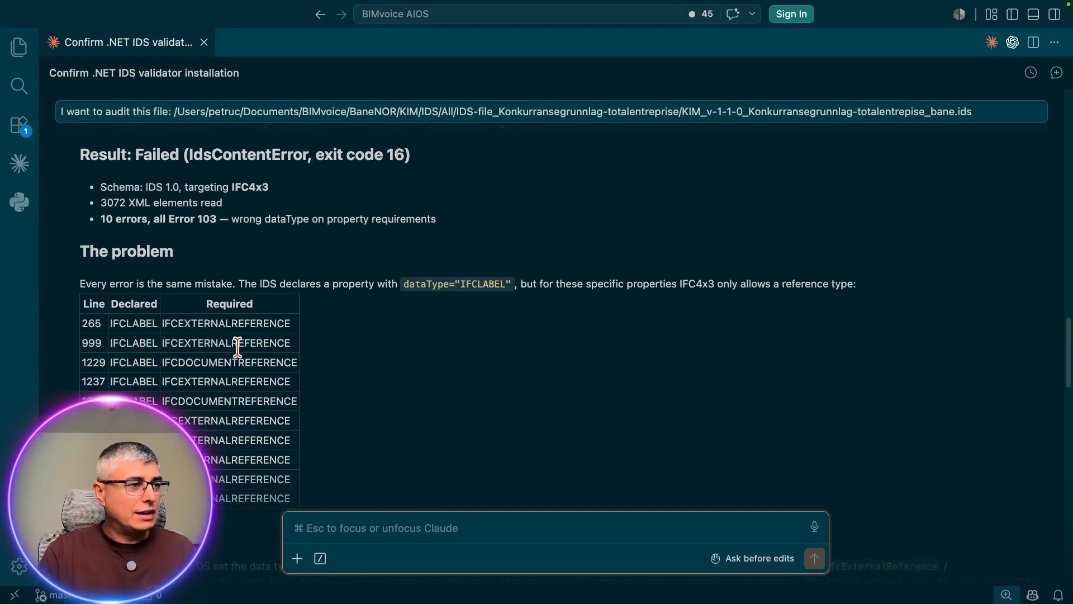
Step: Switch to usBIM.IDSeditor in Firefox and on to the xbim.it audit messages in Brave to compare the reported data type errors
key("ctrl+Up")
left_click_drag(675, 43, 552, 48)
left_click(650, 36)
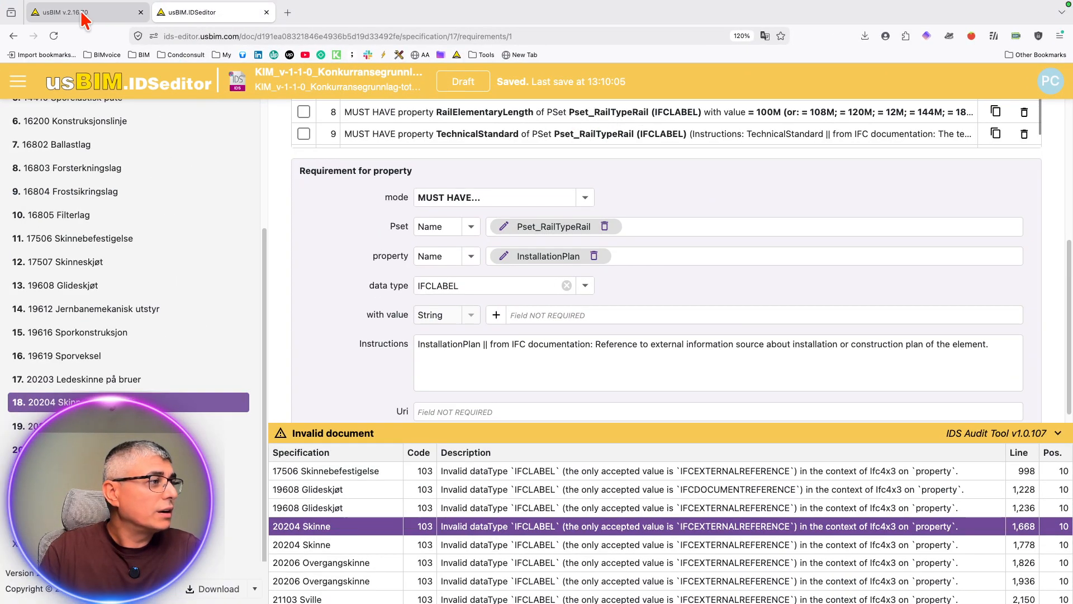
left_click(84, 16)
left_click(235, 16)
key("ctrl+Up")
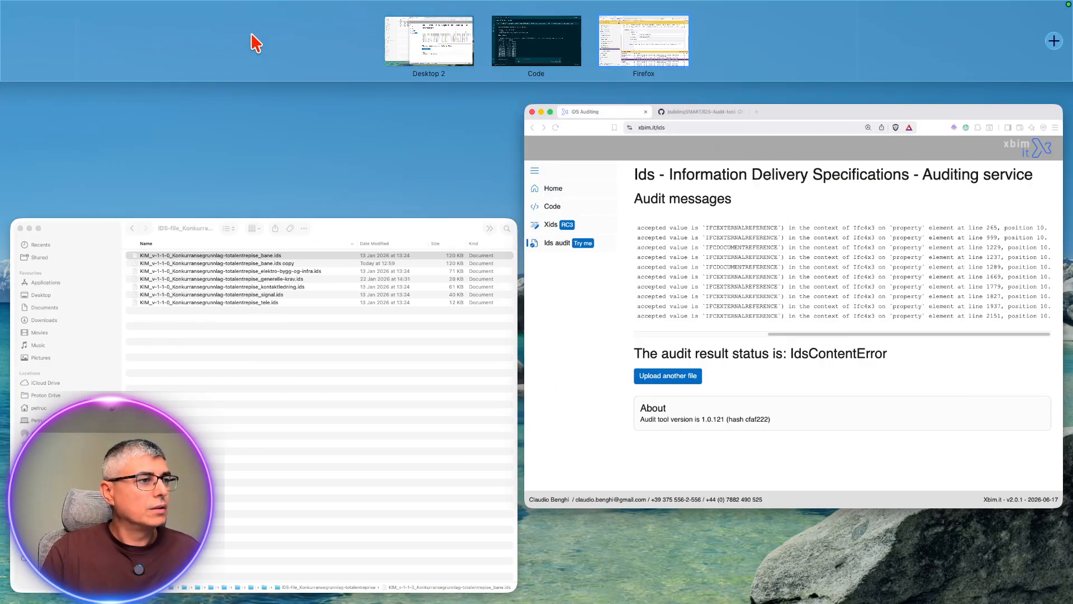
left_click(453, 39)
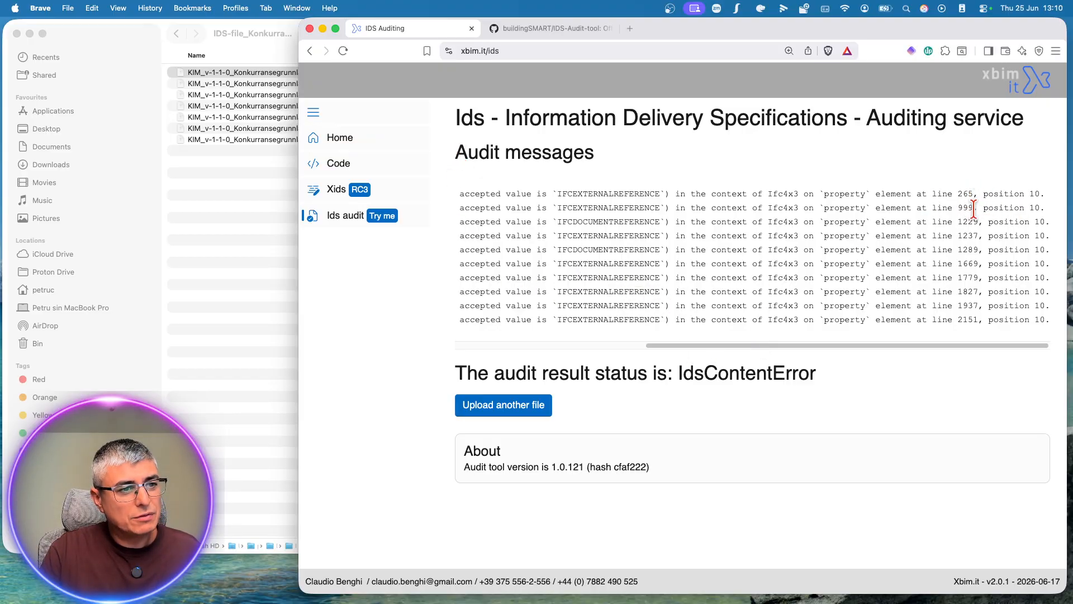
Step: Switch to Code and examine the declared and required data types in Claude's error table
key("ctrl+Right")
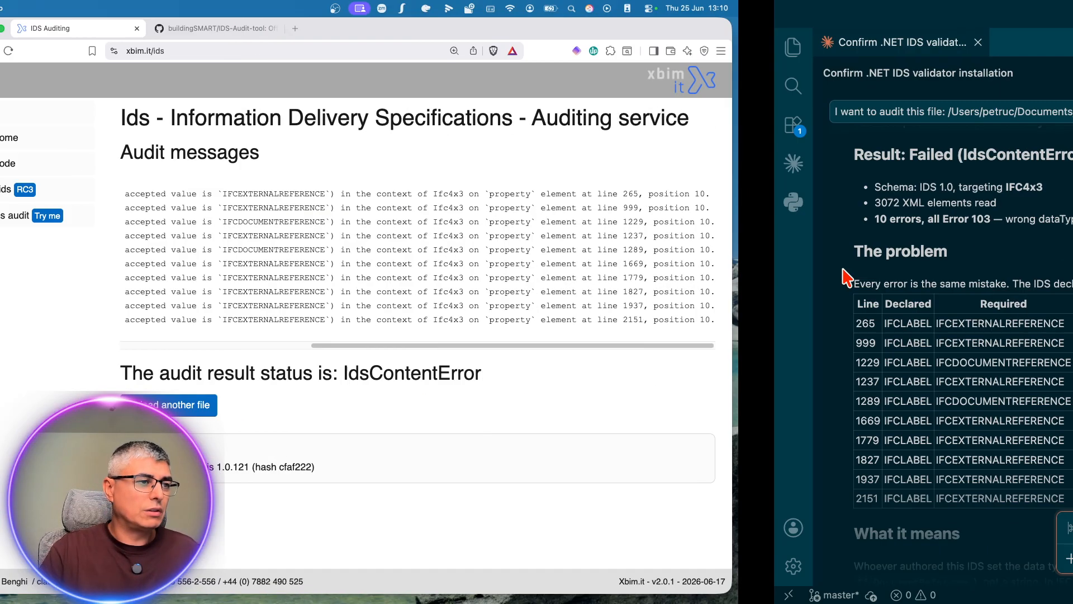
scroll(240, 425, "down", 3)
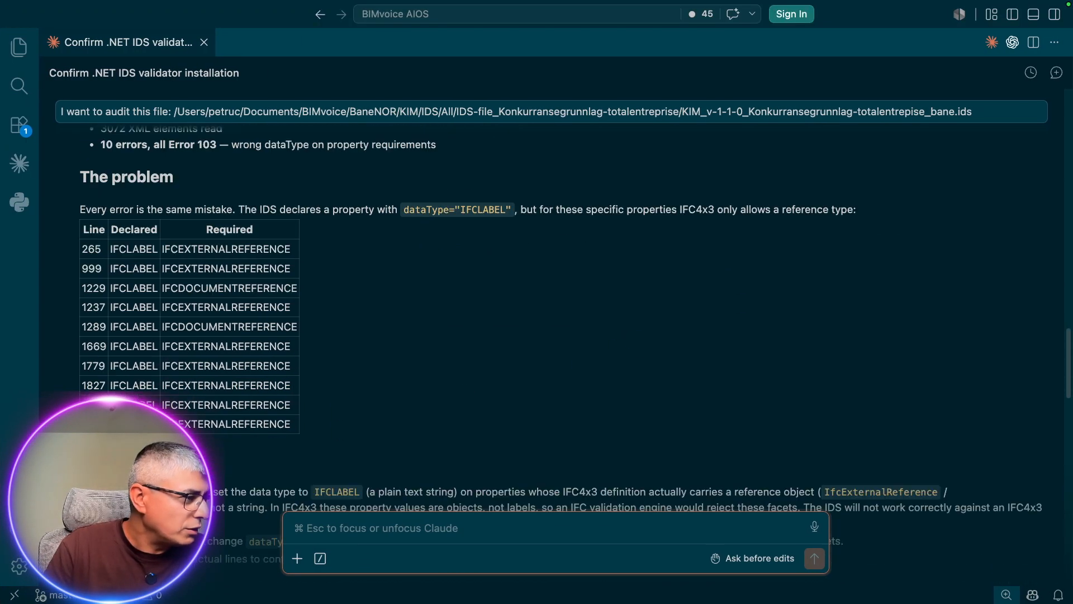
left_click_drag(204, 269, 246, 423)
left_click(246, 423)
scroll(291, 374, "down", 2)
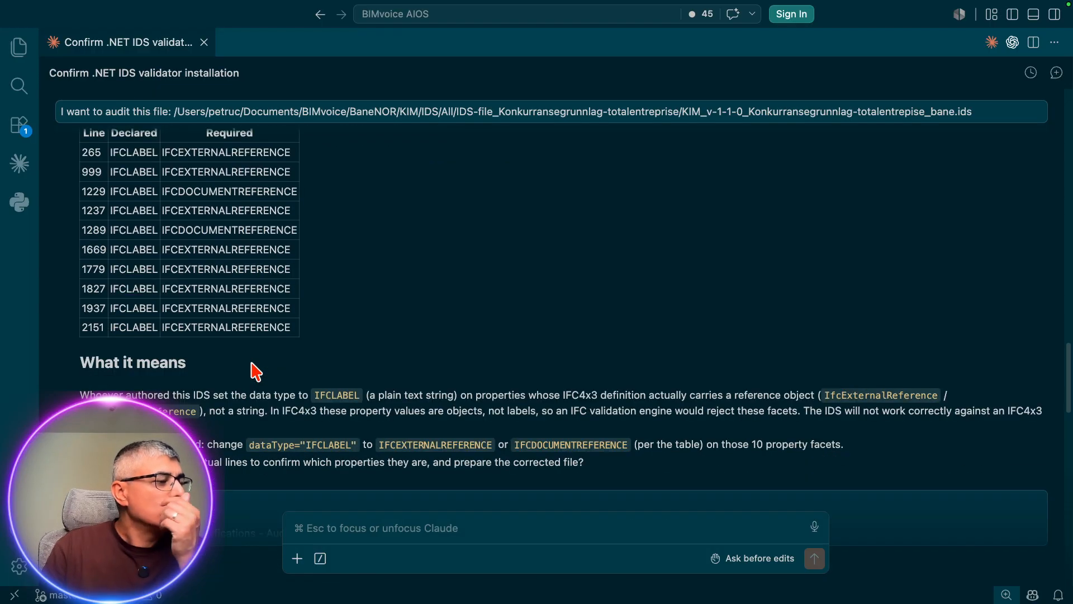
scroll(358, 385, "down", 3)
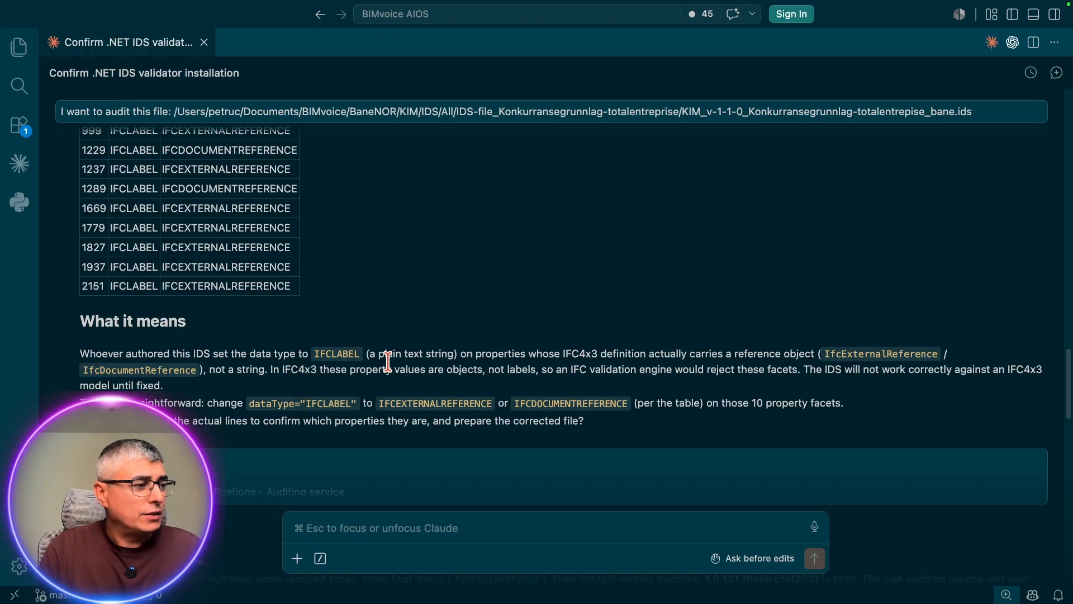
Step: Read Claude's explanation of why IFCLABEL is wrong for properties that carry a reference object in IFC4x3
left_click_drag(365, 353, 531, 352)
left_click(550, 351)
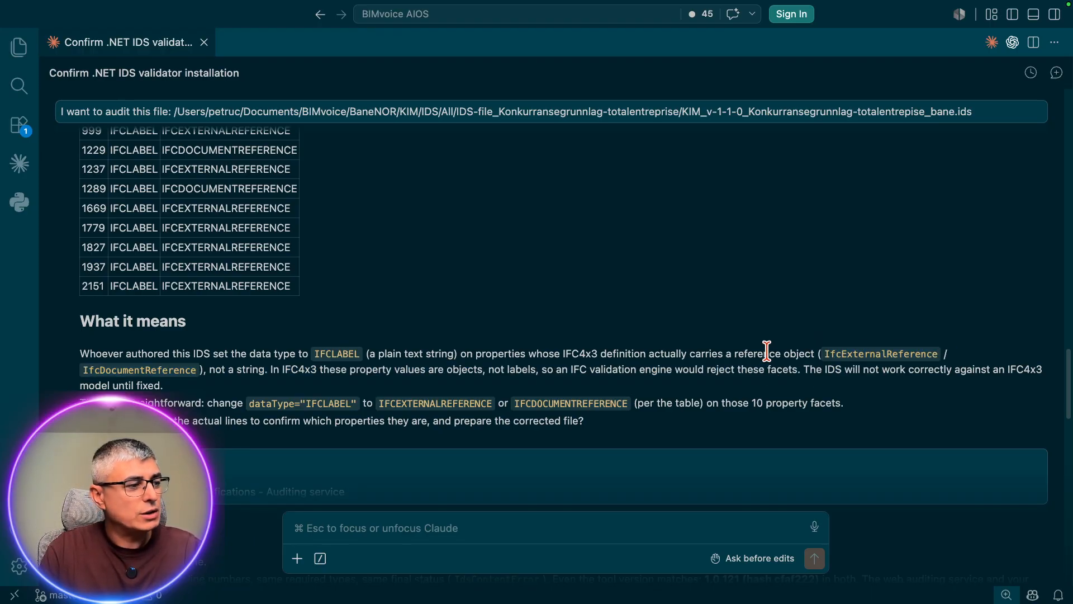
left_click_drag(234, 372, 309, 370)
left_click(387, 369)
left_click_drag(444, 370, 272, 368)
left_click(340, 369)
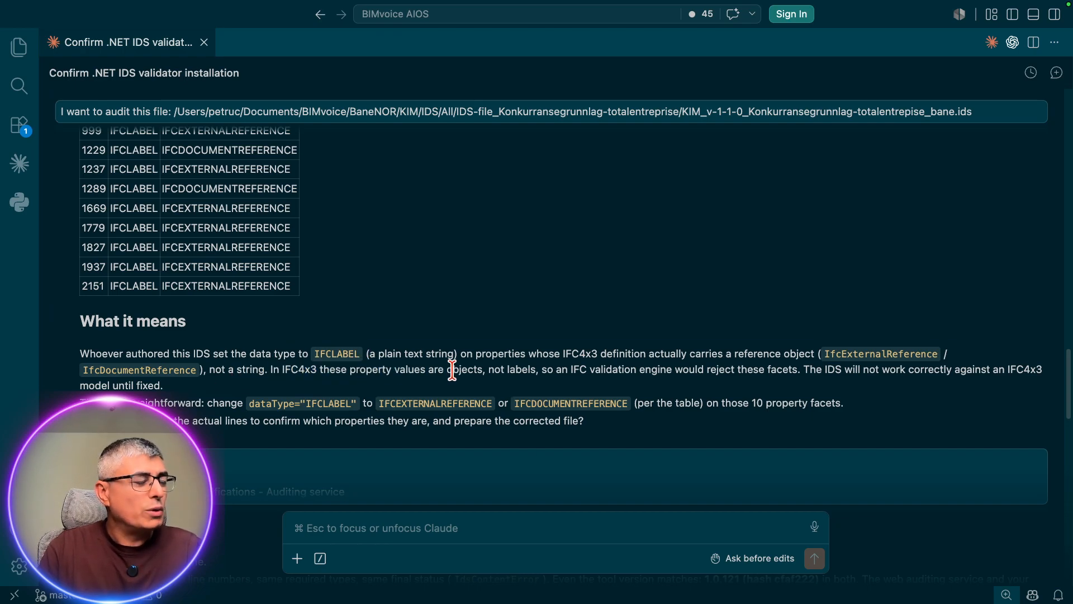
Step: Review Claude's proposed fix of changing IFCLABEL to IFCEXTERNALREFERENCE or IFCDOCUMENTREFERENCE
left_click_drag(163, 403, 391, 408)
left_click(396, 406)
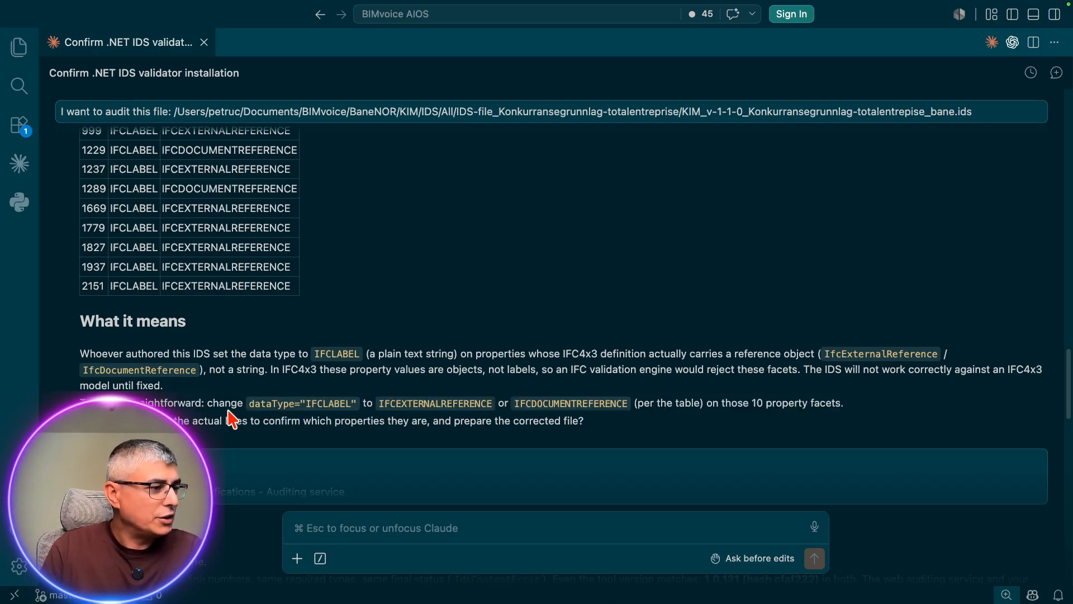
left_click_drag(230, 407, 356, 401)
left_click_drag(431, 404, 520, 399)
left_click(620, 398)
left_click(404, 403)
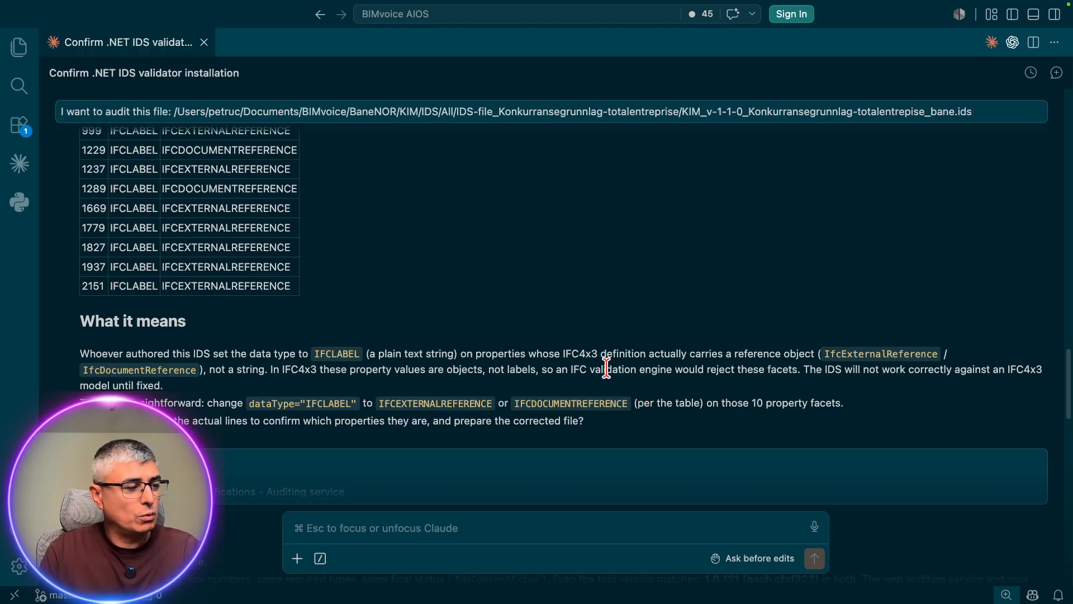
scroll(582, 366, "down", 1)
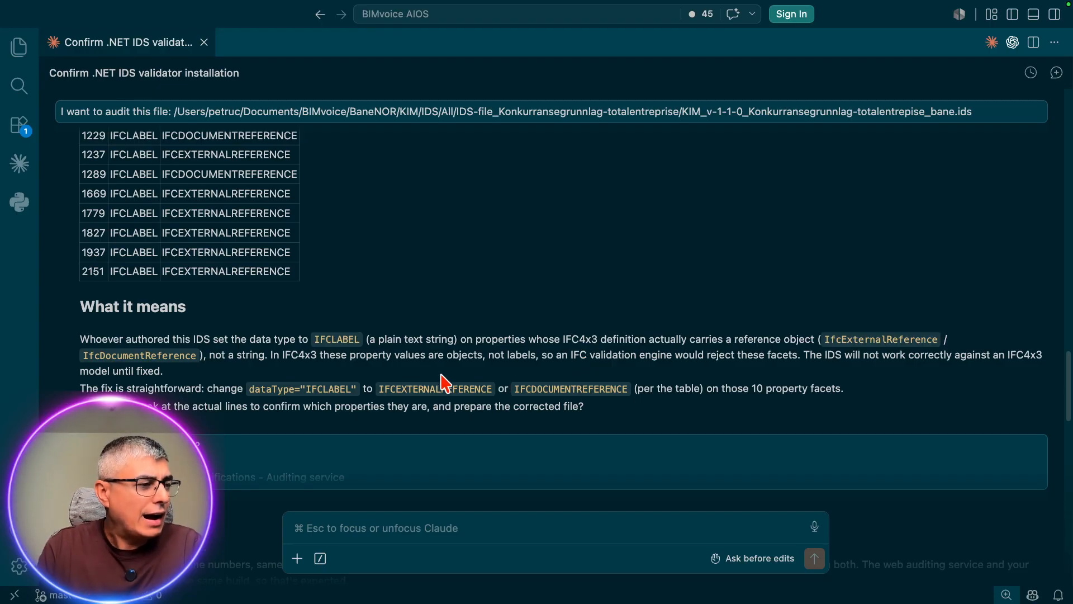
mouse_move(437, 386)
left_mouse_down()
mouse_move(600, 384)
mouse_move(441, 387)
left_mouse_up()
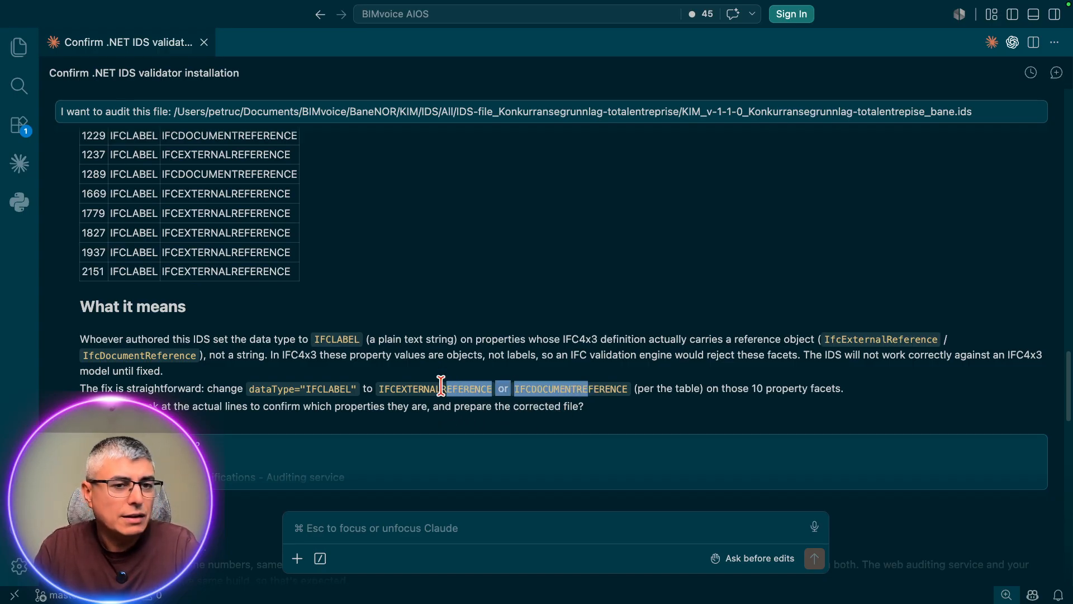
left_click(440, 387)
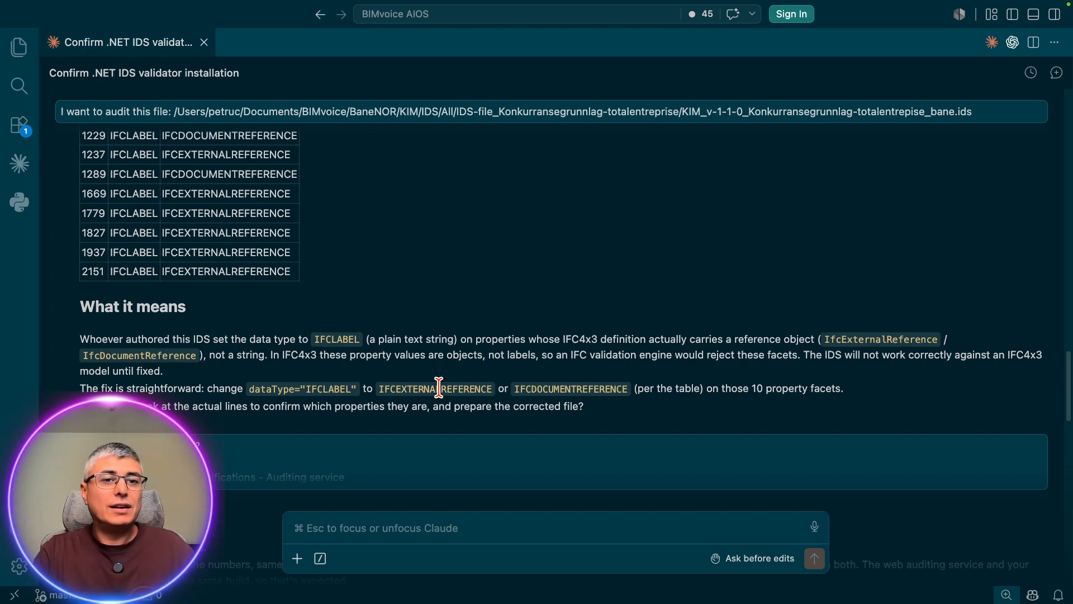
Step: Return to usBIM.IDSeditor in Firefox and open the requirements behind the 19608 Glideskjøt IFCDOCUMENTREFERENCE error and the 17506 Skinnebefestigelse error
key("ctrl+Up")
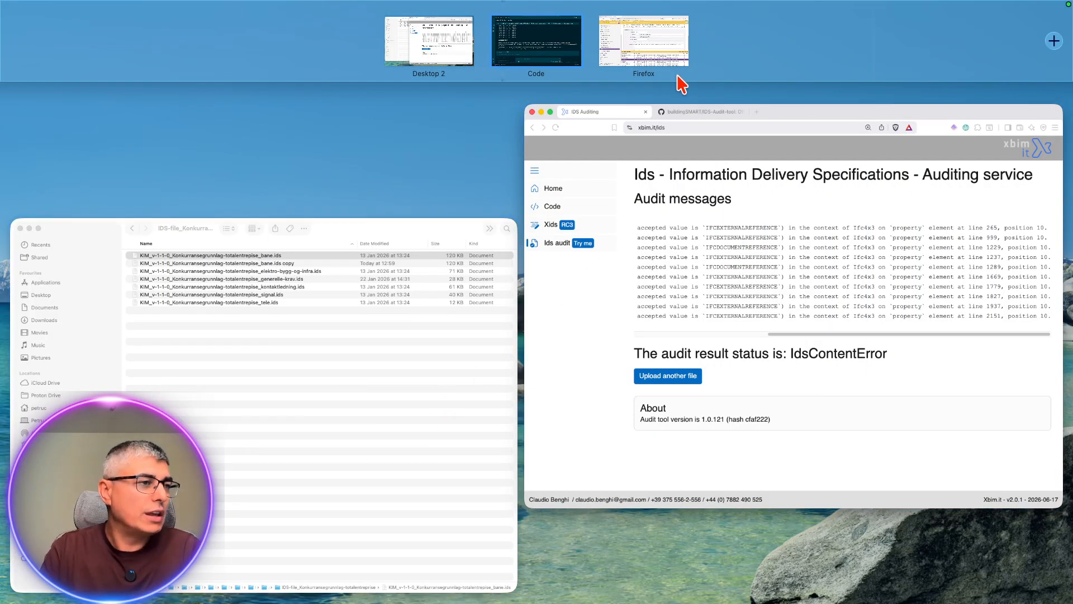
left_click(678, 81)
left_click(681, 488)
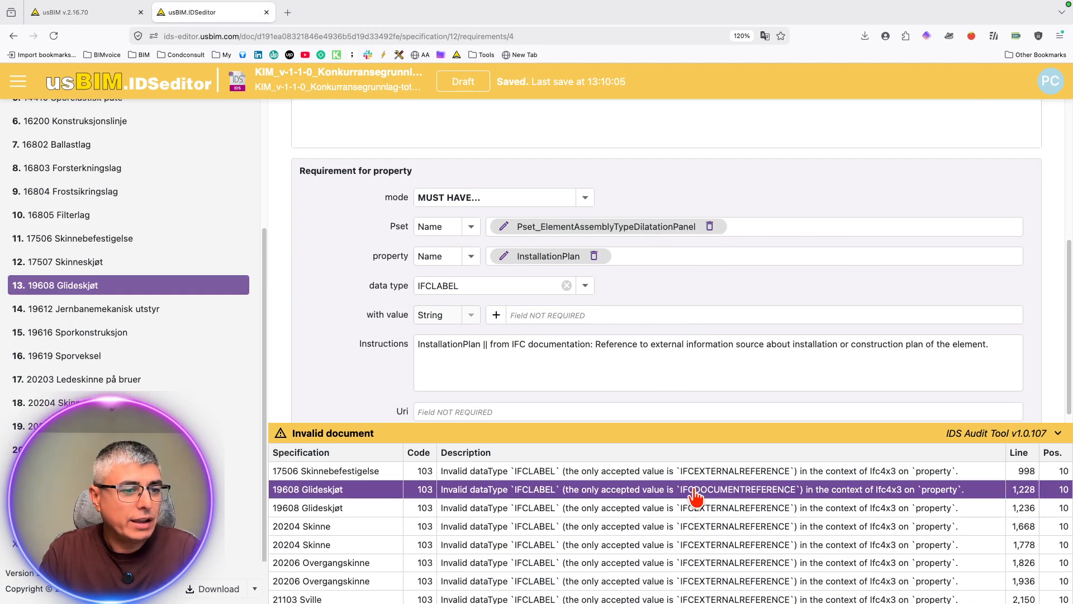
left_click(756, 467)
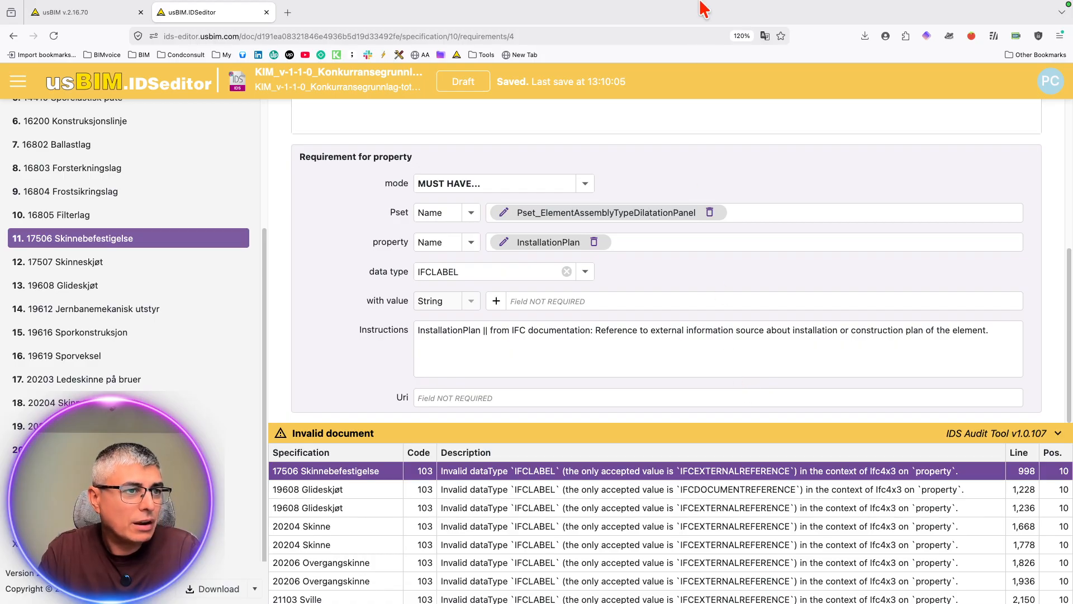
Step: Clear the IFCLABEL data type from the flagged property requirements of 19608 Glideskjøt and 20204 Skinne
mouse_move(636, 7)
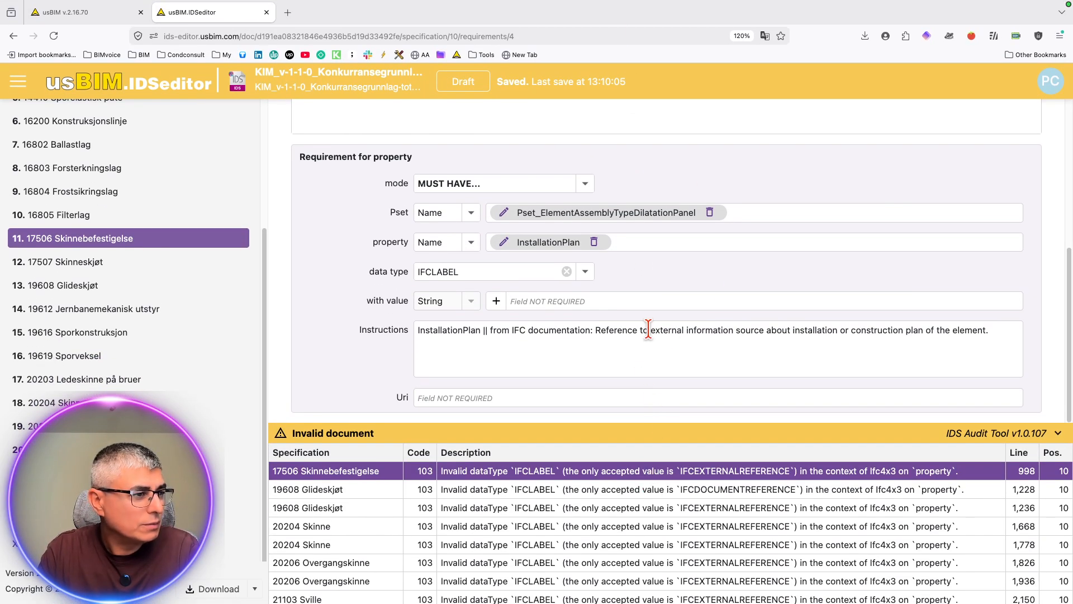
left_click(566, 272)
left_click(611, 496)
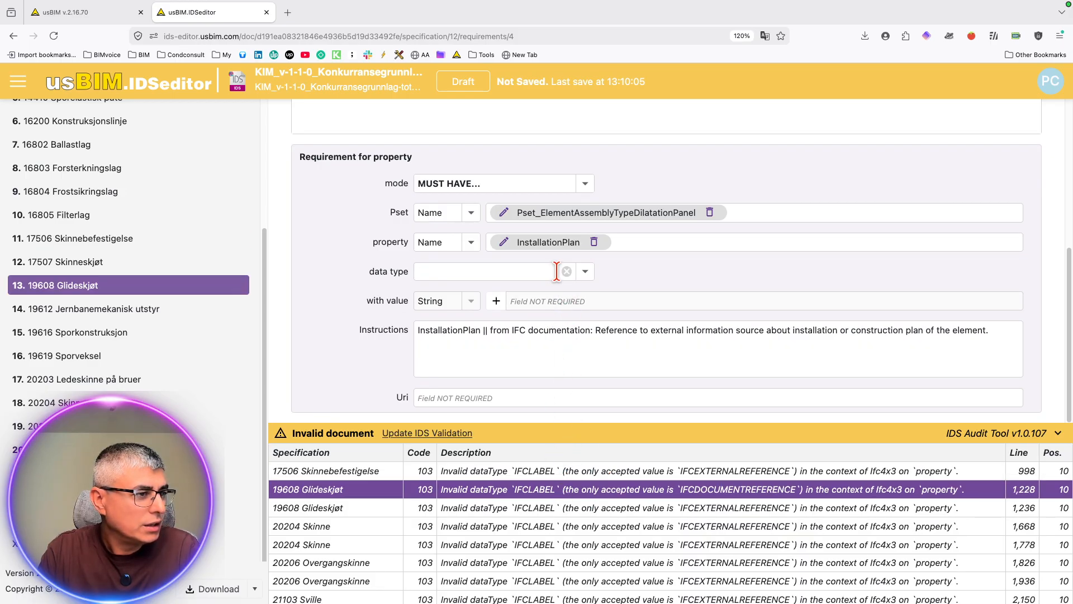
left_click(556, 507)
left_click(566, 271)
left_click(557, 526)
left_click(566, 271)
left_click(586, 544)
left_click(566, 271)
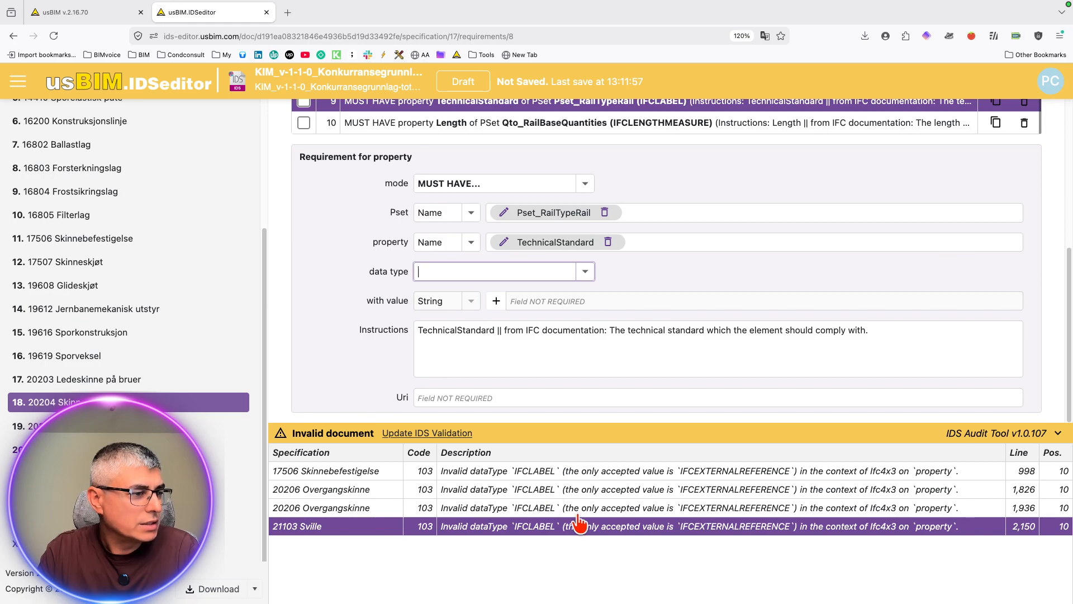
Step: Clear the data type from the flagged TechnicalStandard requirements of 17506 Skinnebefestigelse, 20206 Overgangskinne and 21103 Sville, and update the IDS validation
left_click(553, 471)
left_click(566, 273)
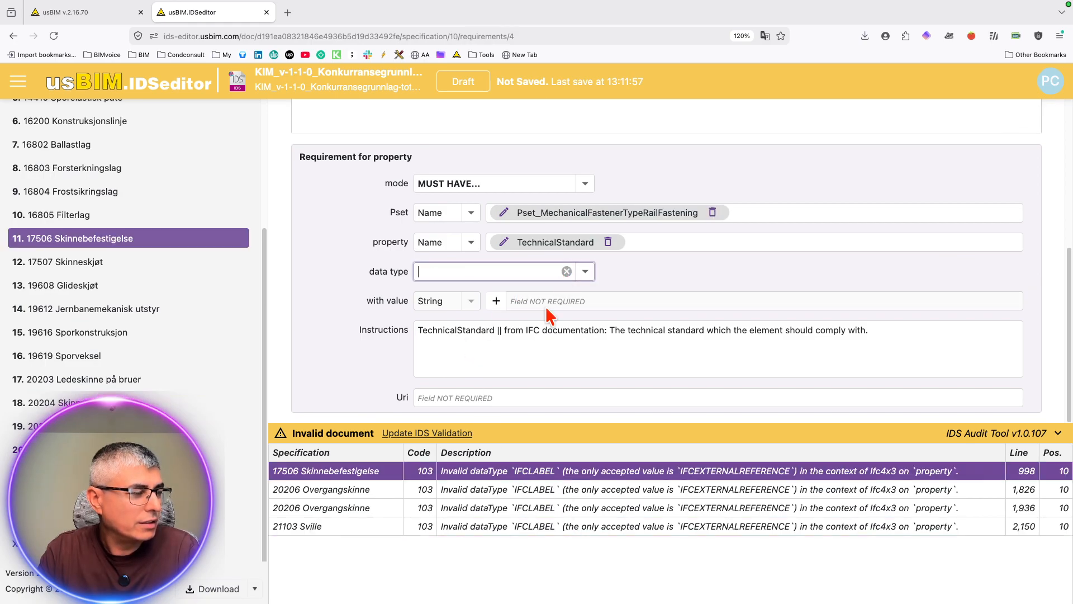
left_click(501, 491)
left_click(567, 272)
left_click(487, 507)
left_click(566, 271)
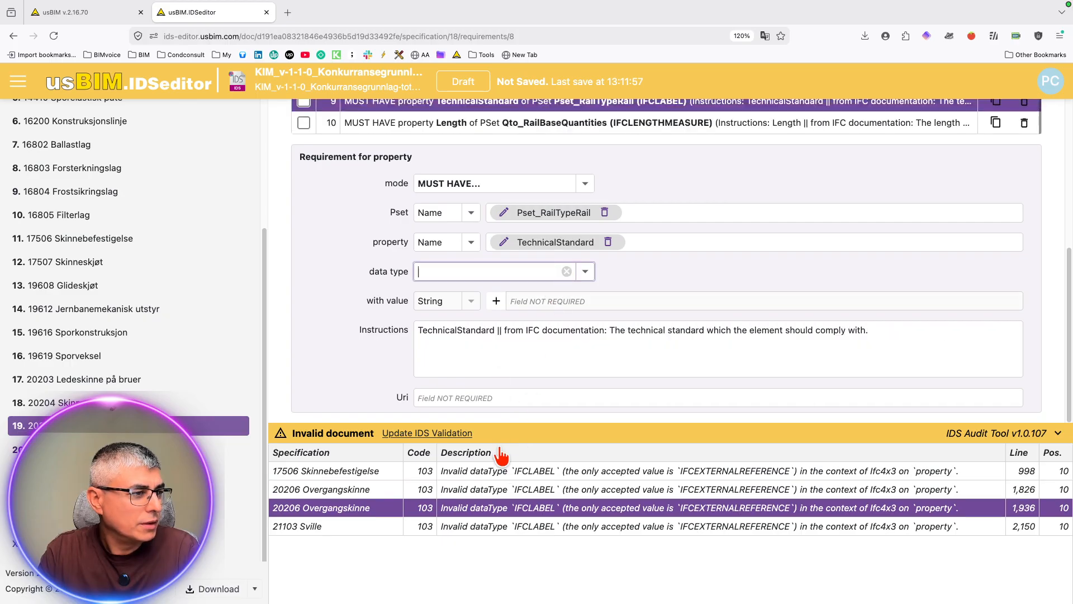
left_click(482, 526)
left_click(566, 272)
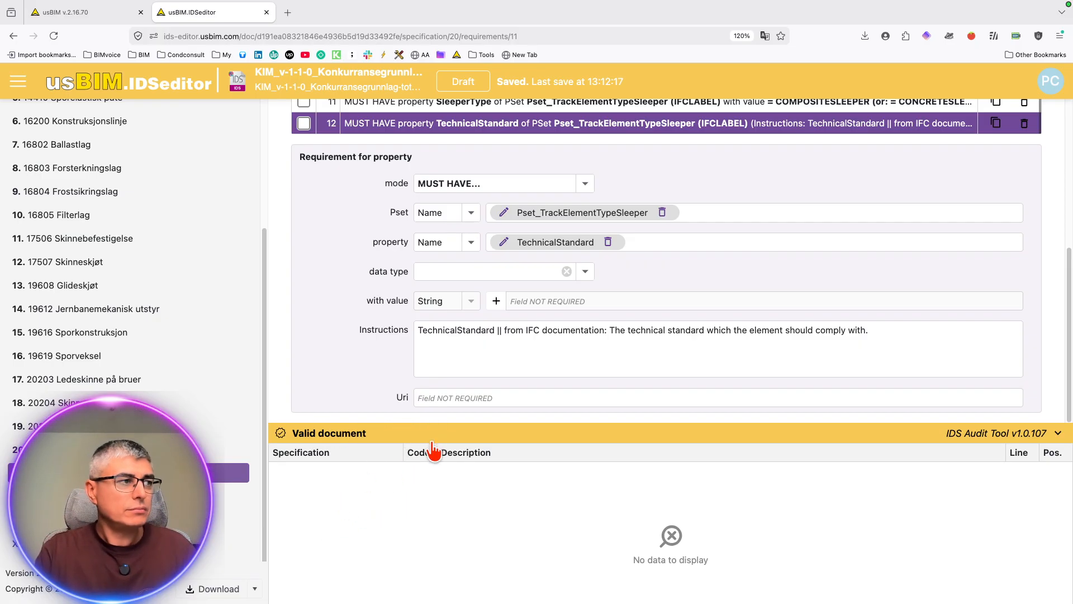
Step: Switch to Code and ask Claude to remove the datatype on the error lines and save a separate file in the same folder with FIXED at the end
key("ctrl+Up")
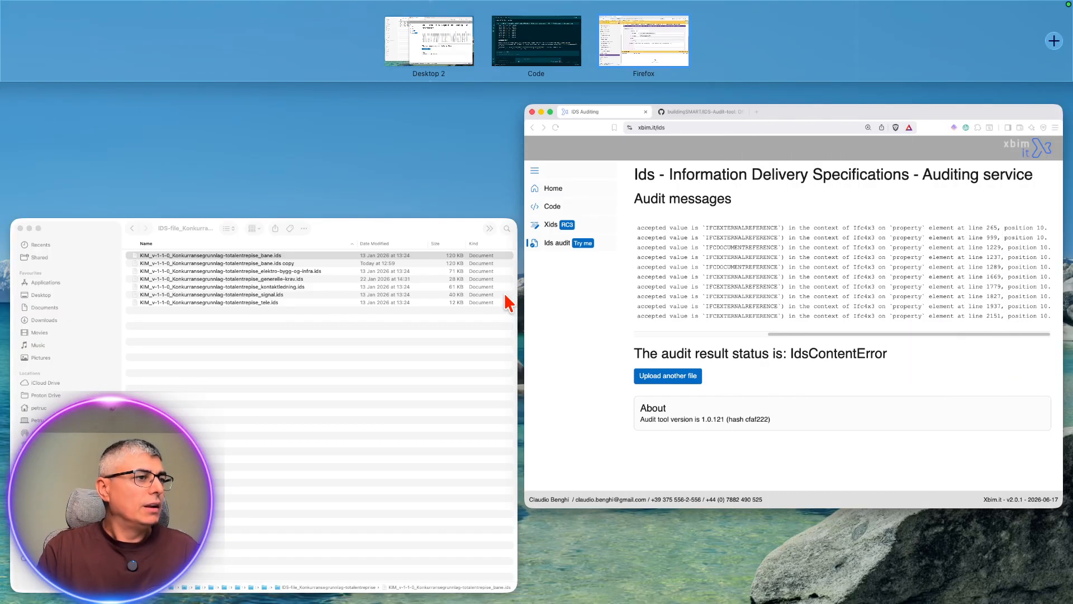
left_click(553, 69)
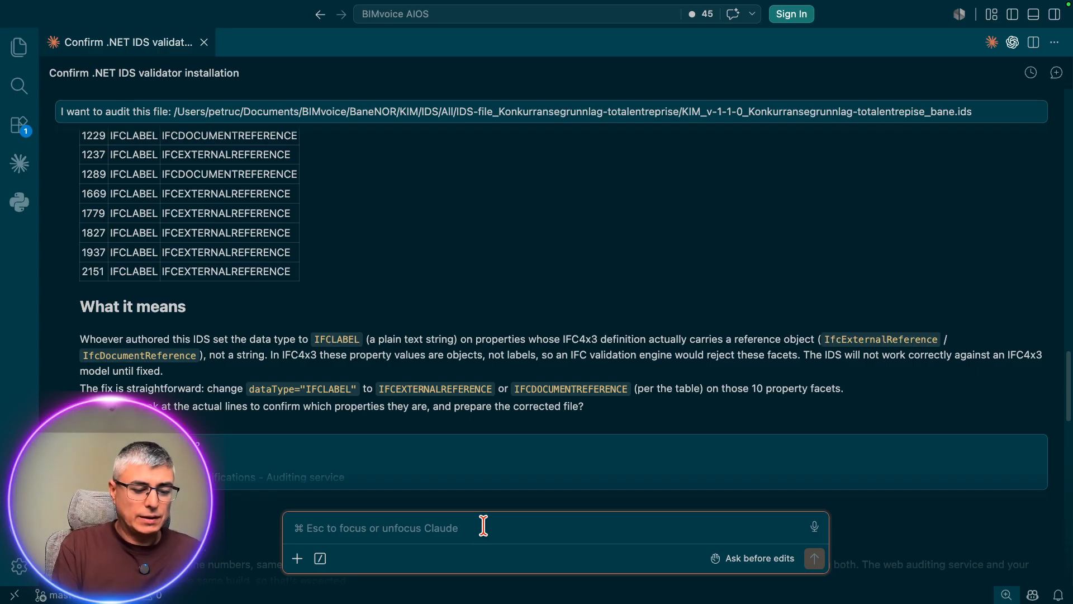
type("p")
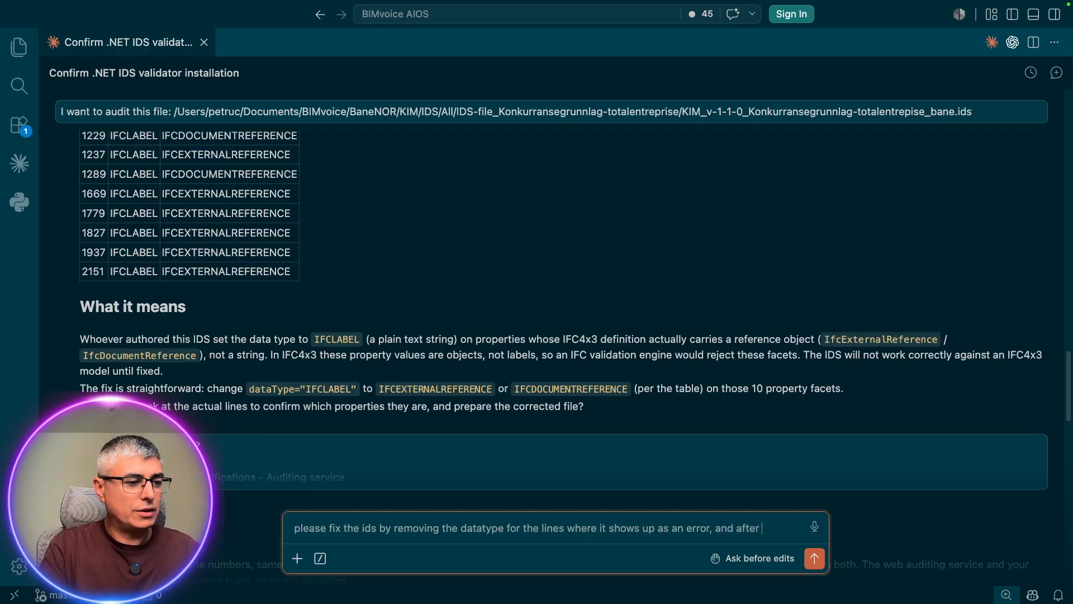
type("save it as a separate file in the same folder with FIXED at the end.")
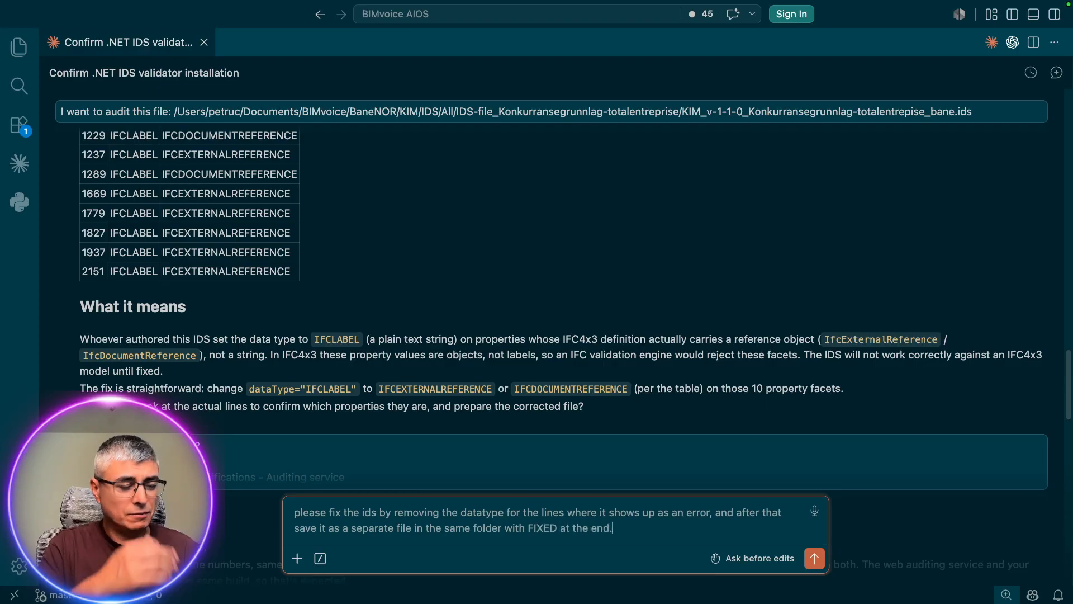
key("Return")
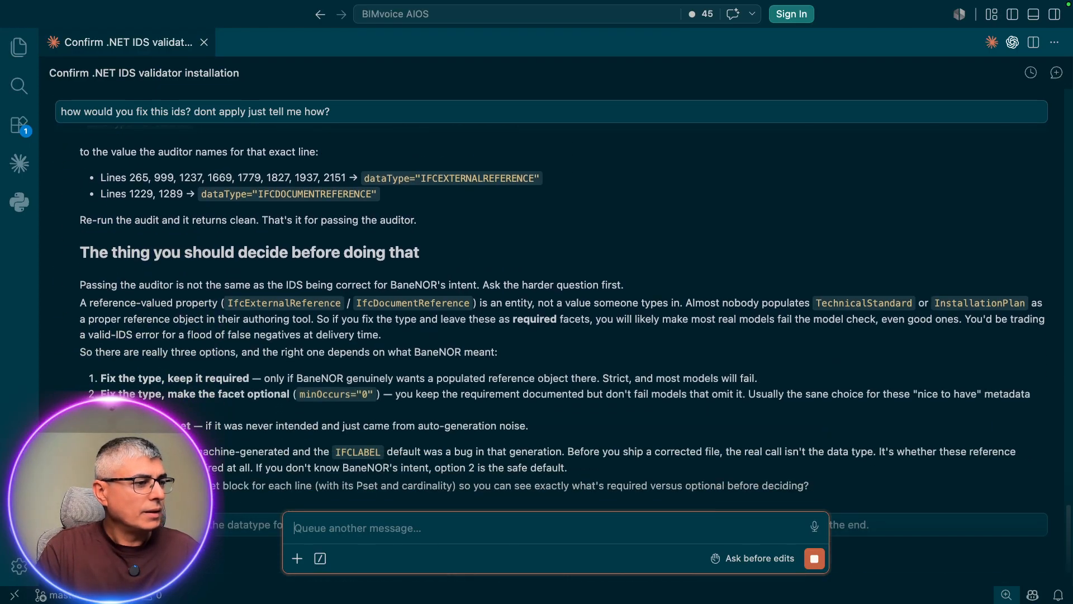
Step: Allow Claude's Bash command that prints the exact error lines of the bane IDS file
scroll(506, 300, "up", 10)
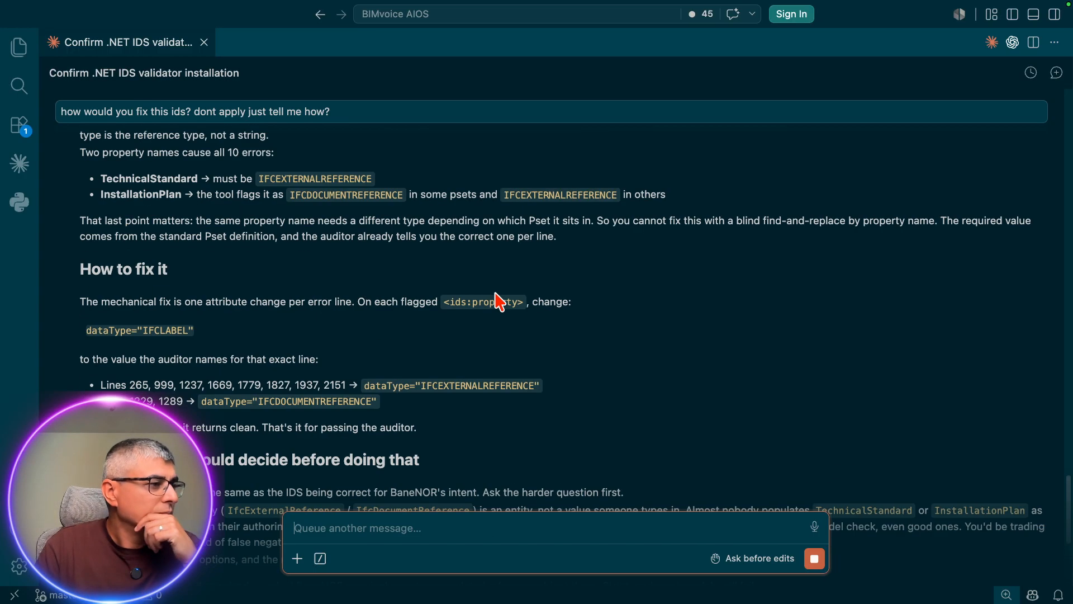
scroll(509, 305, "down", 15)
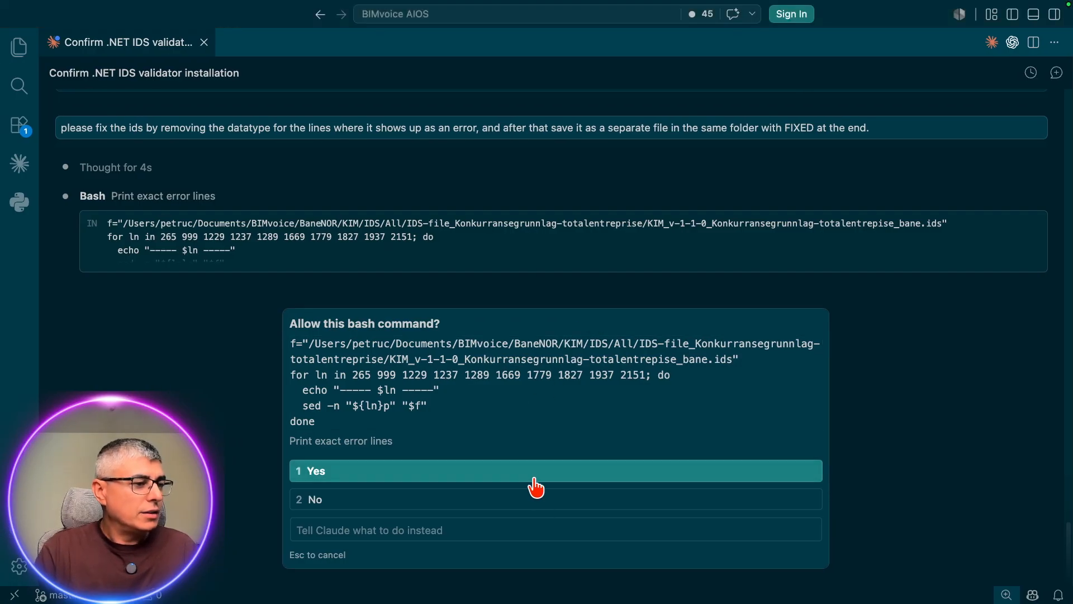
left_click(531, 476)
Step: Switch to Finder and bring up the choice of another application for opening KIM_v-1-1-0_Konkurransegrunnlag-totalentrepise_bane.ids copy
key("ctrl+Up")
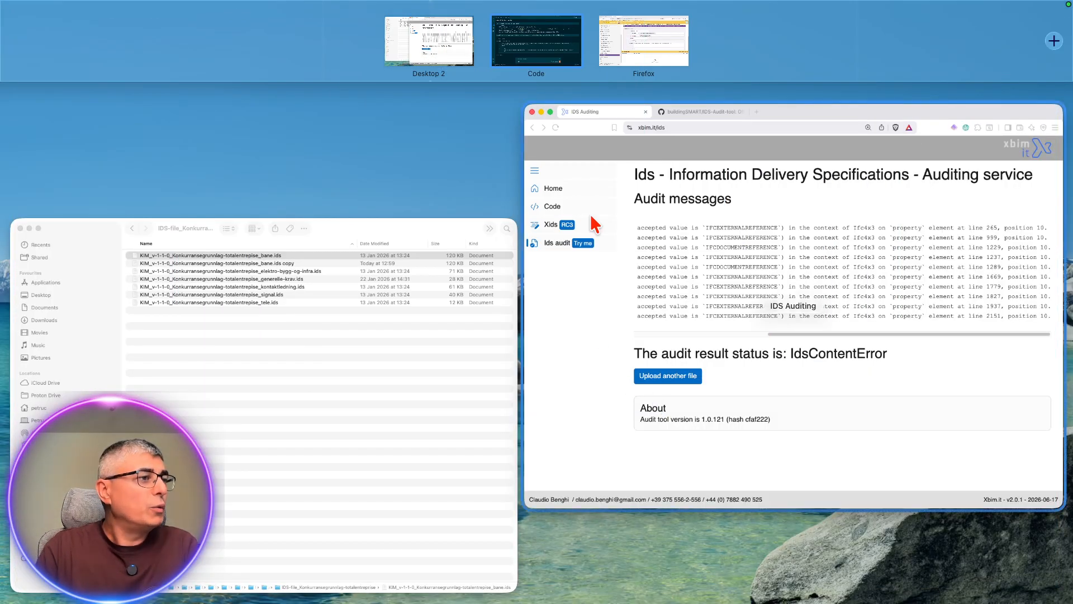
left_click(302, 344)
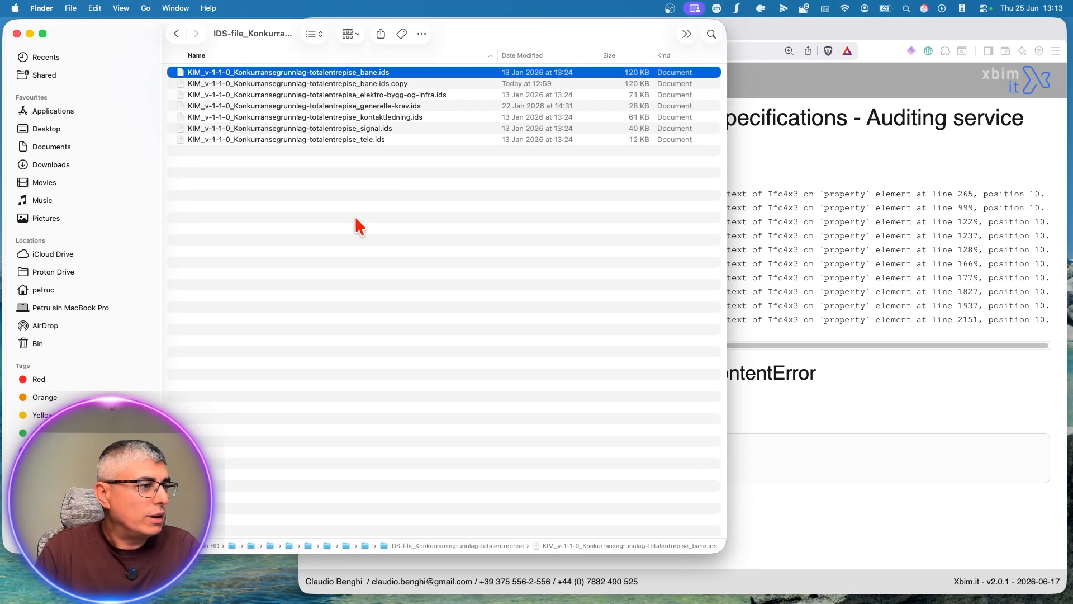
left_click(408, 85)
right_click(410, 85)
mouse_move(682, 105)
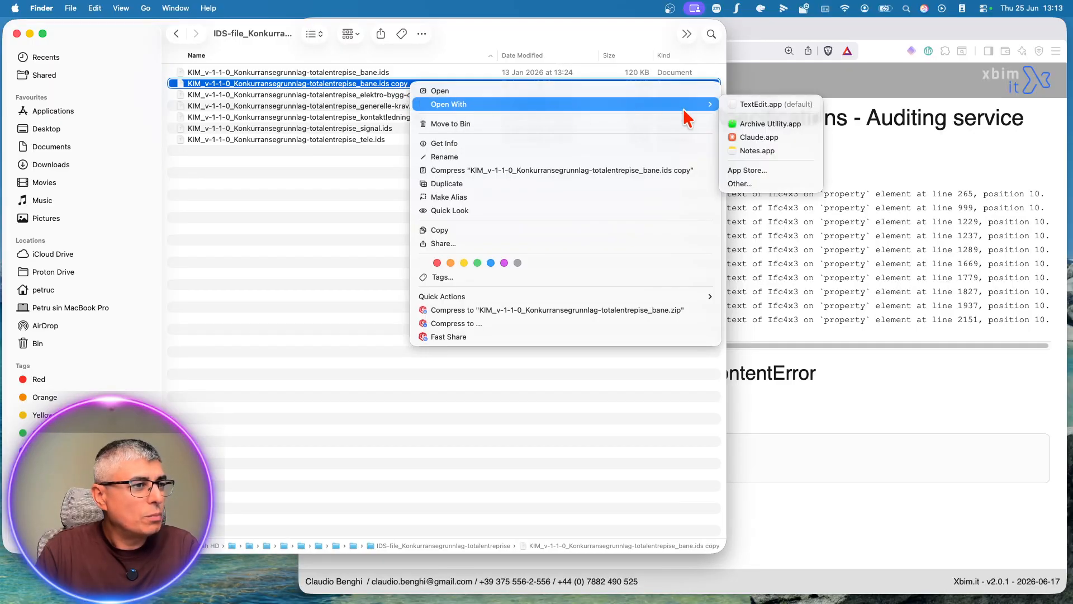
left_click(743, 183)
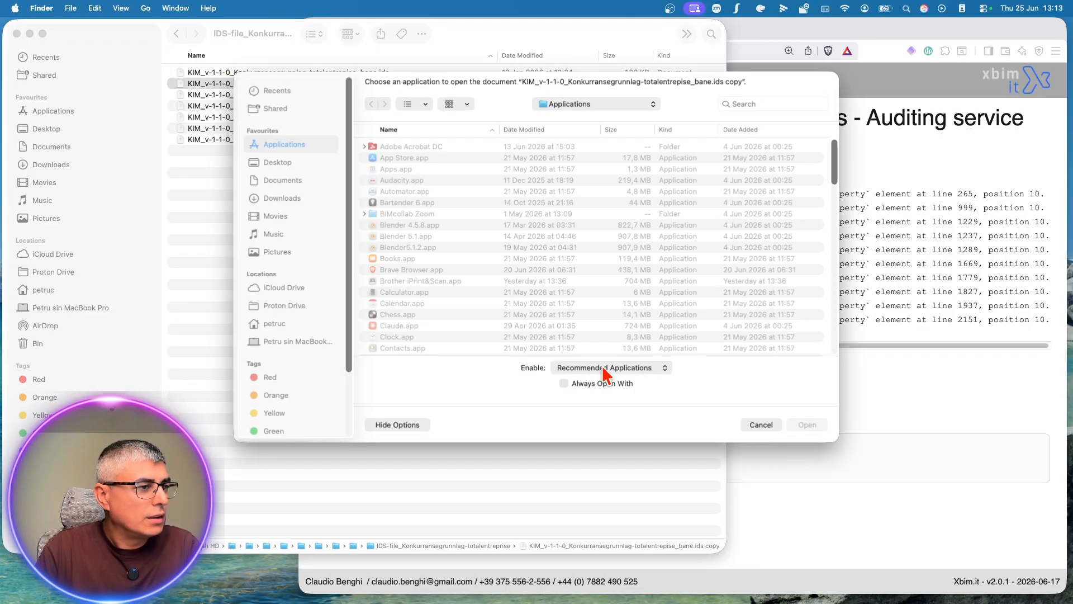
Step: Try to open the bane.ids copy in Visual Studio Code with Always Open With enabled
left_click(625, 368)
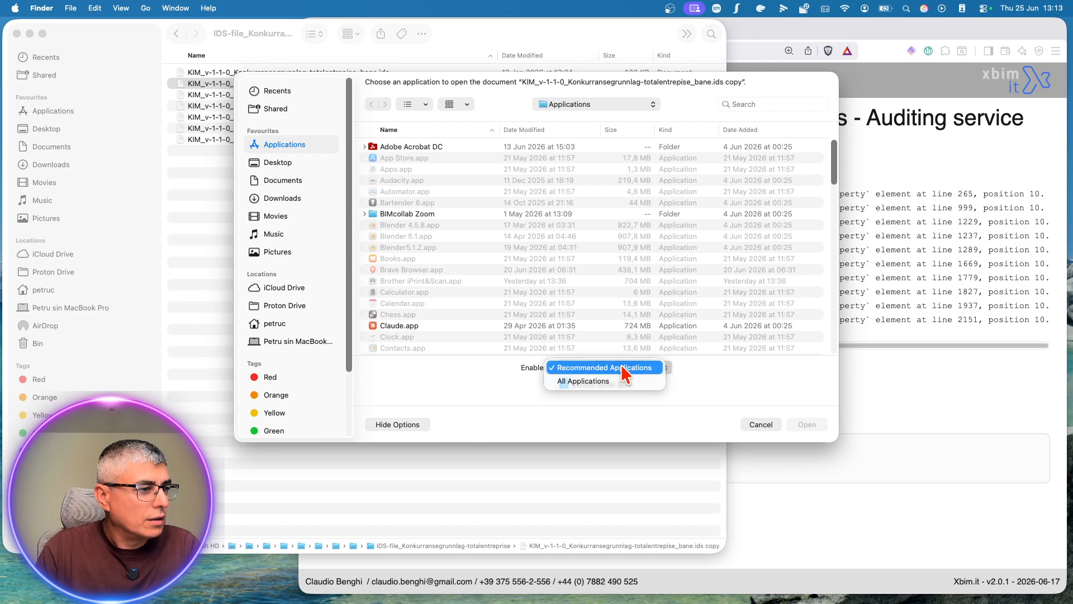
scroll(524, 307, "down", 15)
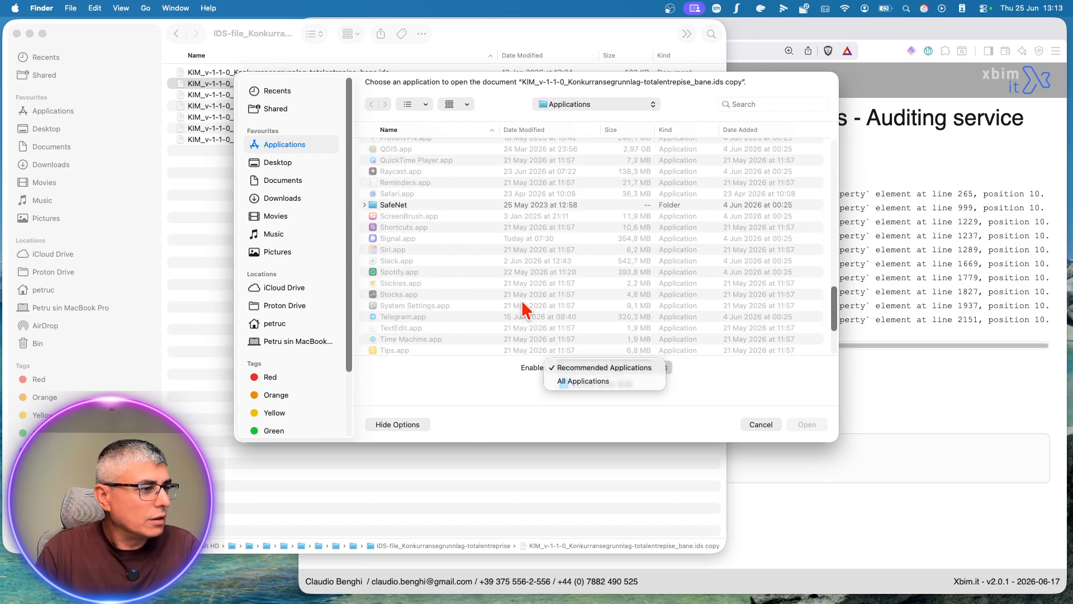
scroll(523, 306, "down", 5)
left_click(444, 289)
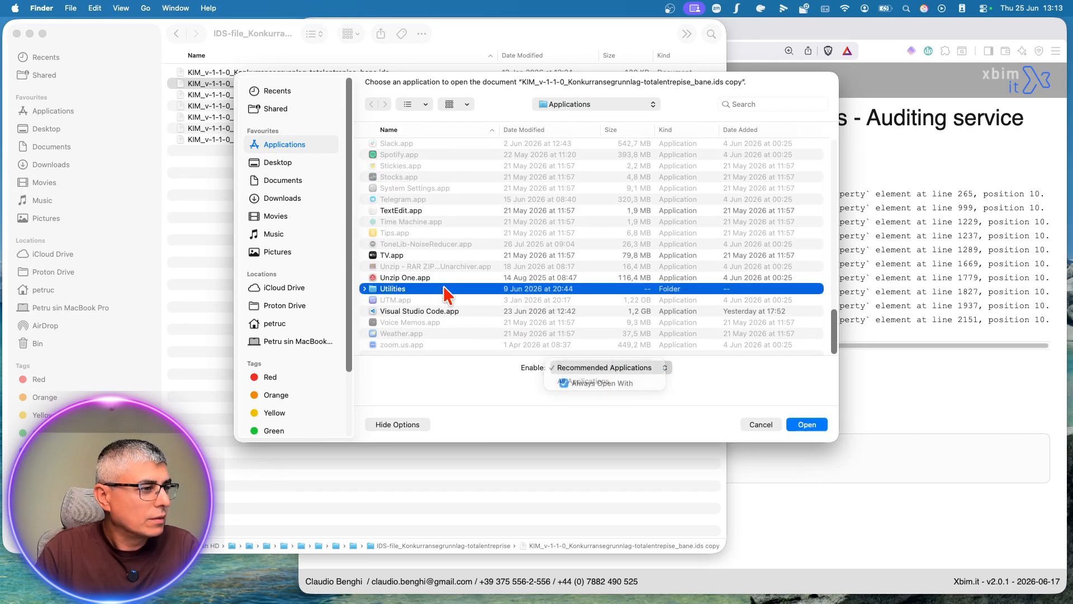
left_click(446, 312)
left_click(806, 425)
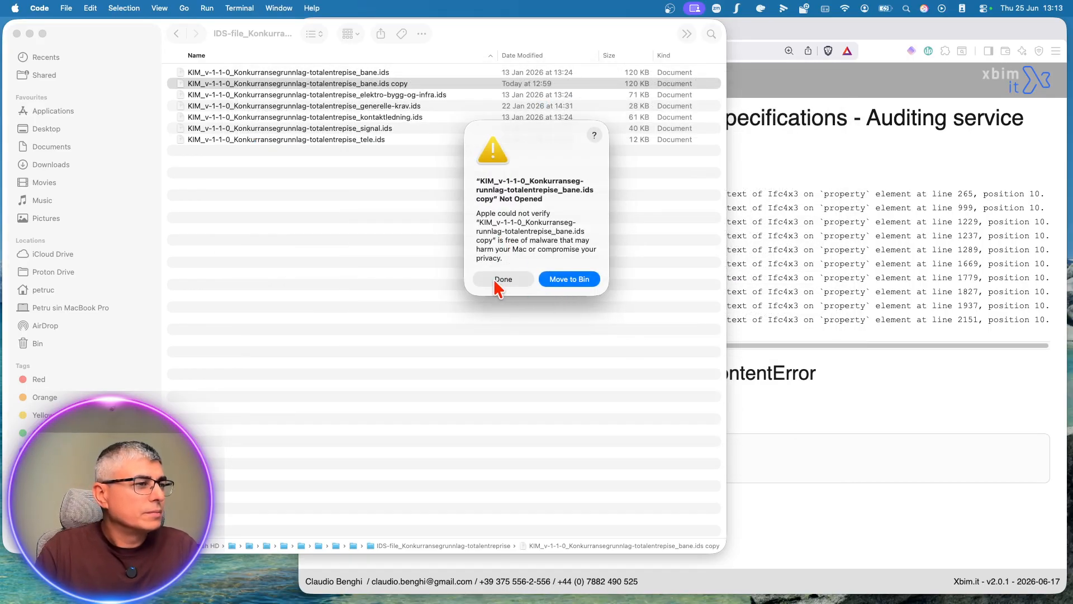
left_click(496, 281)
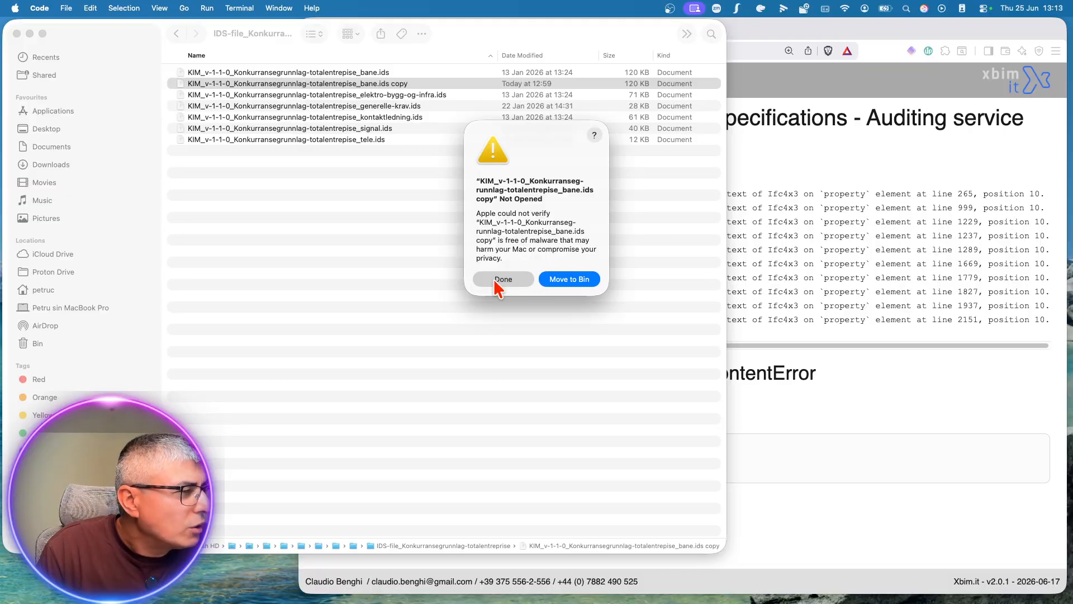
left_click(495, 281)
Step: Rename the bane.ids copy to KIM_v-1-1-0_Konkurransegrunnlag-totalentrepise_bane.ids_copy and authorise the change with the account password
left_click(425, 84)
left_click(411, 92)
left_click(407, 80)
right_click(408, 84)
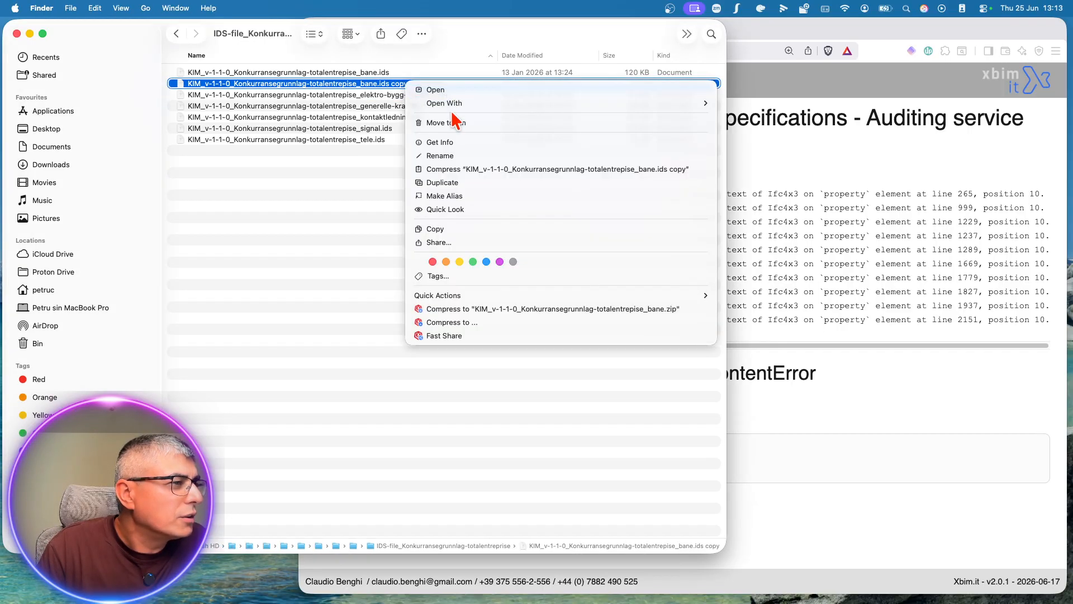
left_click(456, 154)
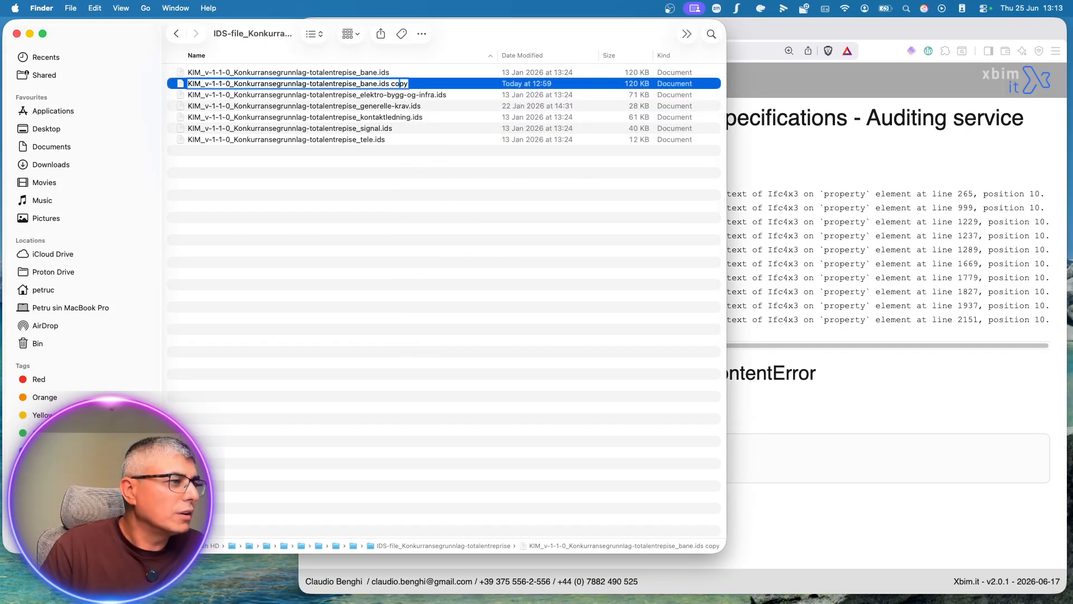
key("Return")
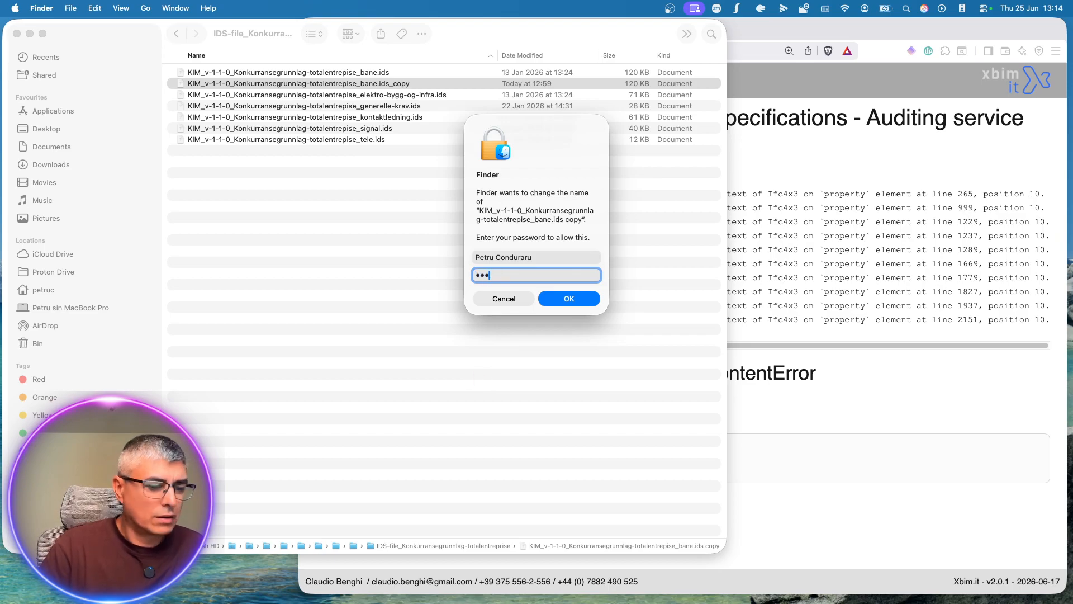
key("Return")
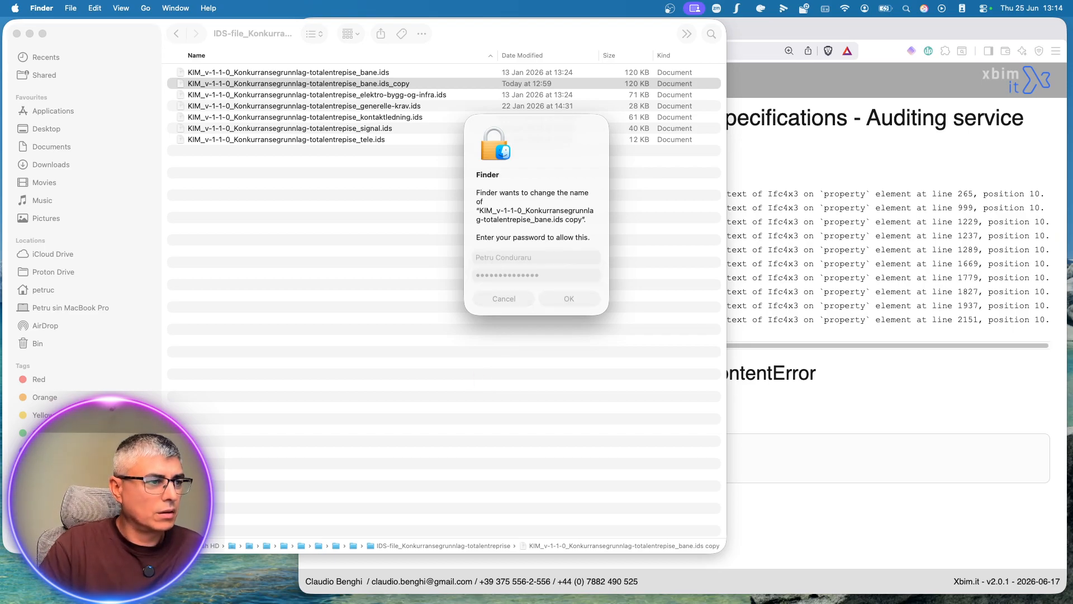
Step: Move KIM_v-1-1-0_Konkurransegrunnlag-totalentrepise_bane.ids_copy to the Bin, authorising the removal with the account password
right_click(411, 85)
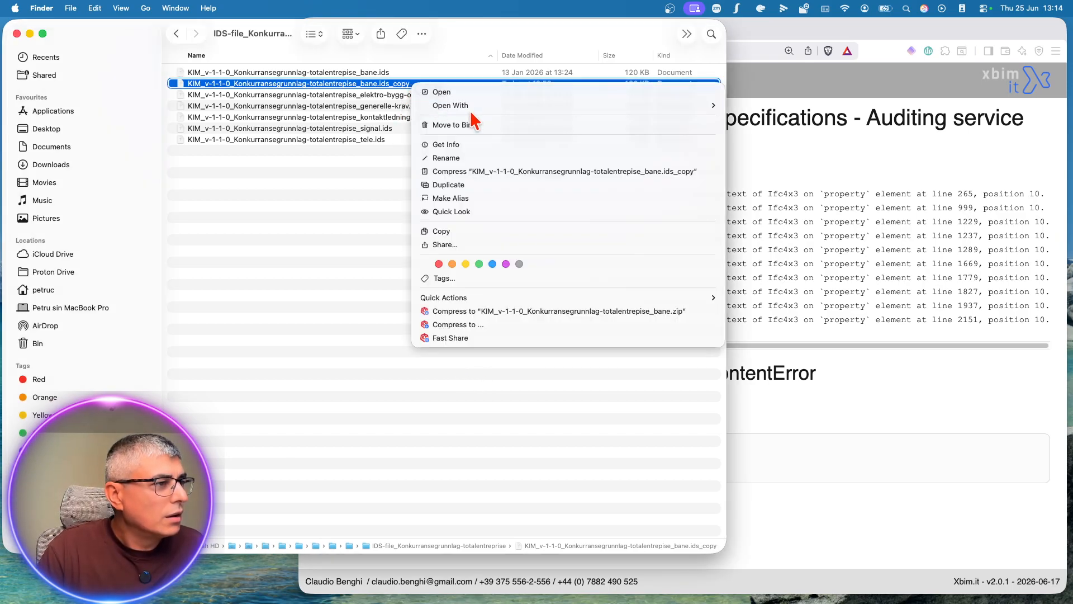
mouse_move(475, 112)
left_click(404, 150)
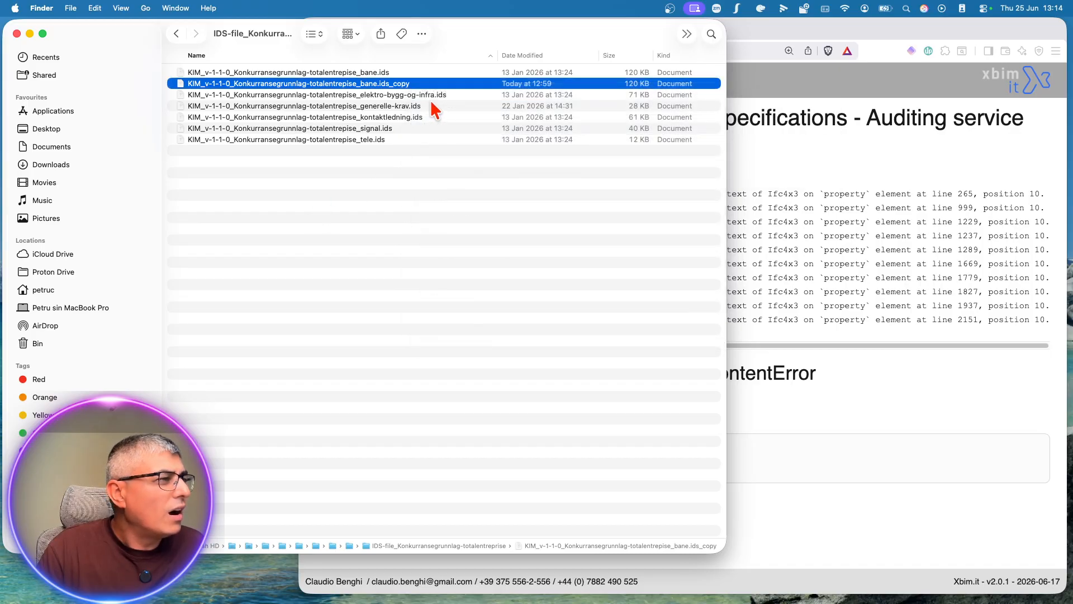
right_click(441, 93)
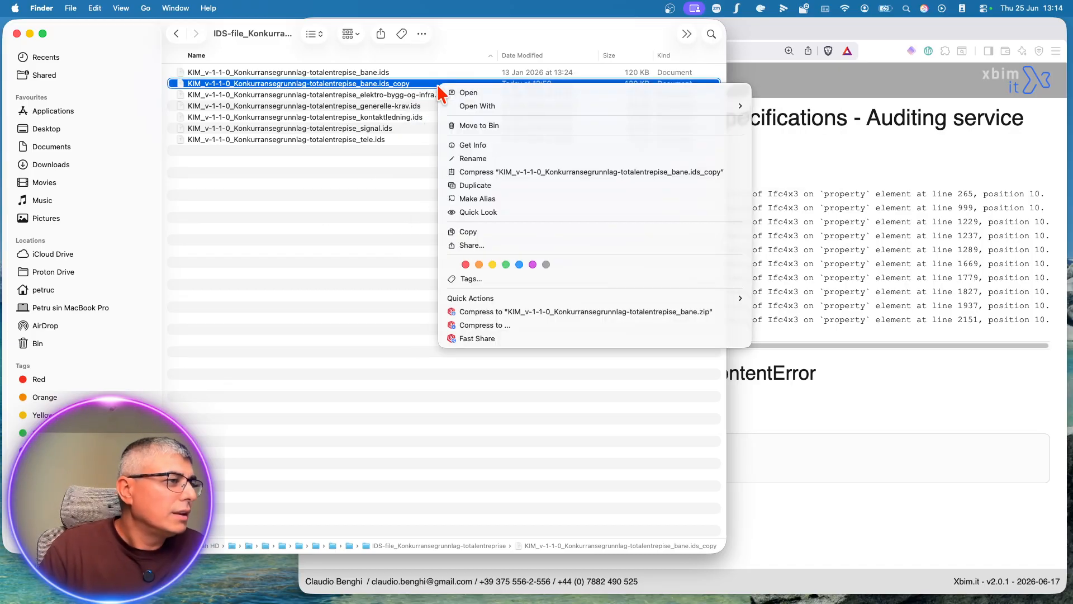
left_click(391, 225)
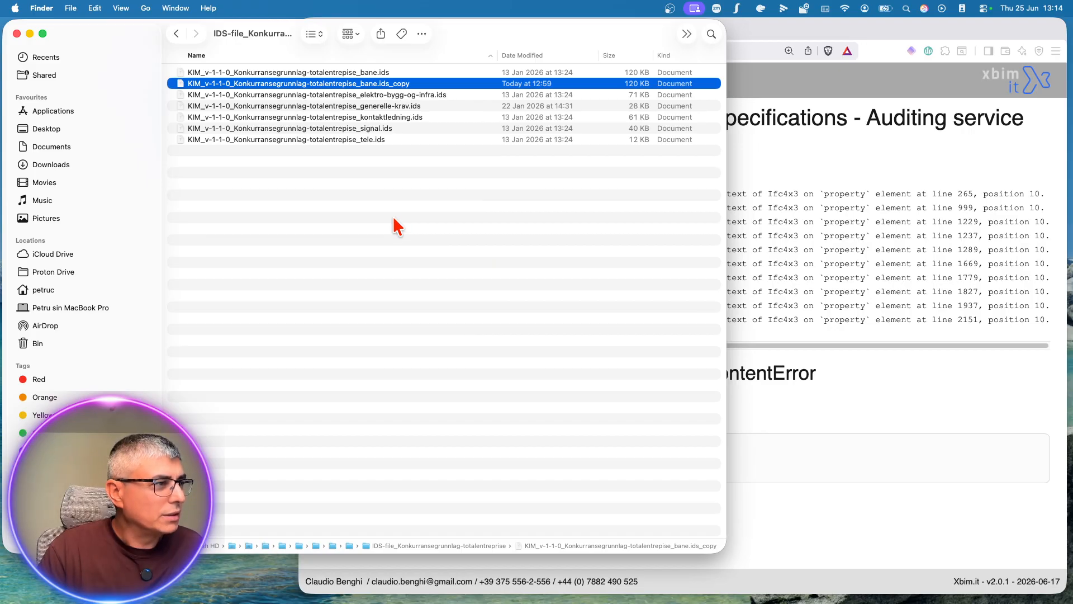
right_click(431, 89)
left_click(405, 146)
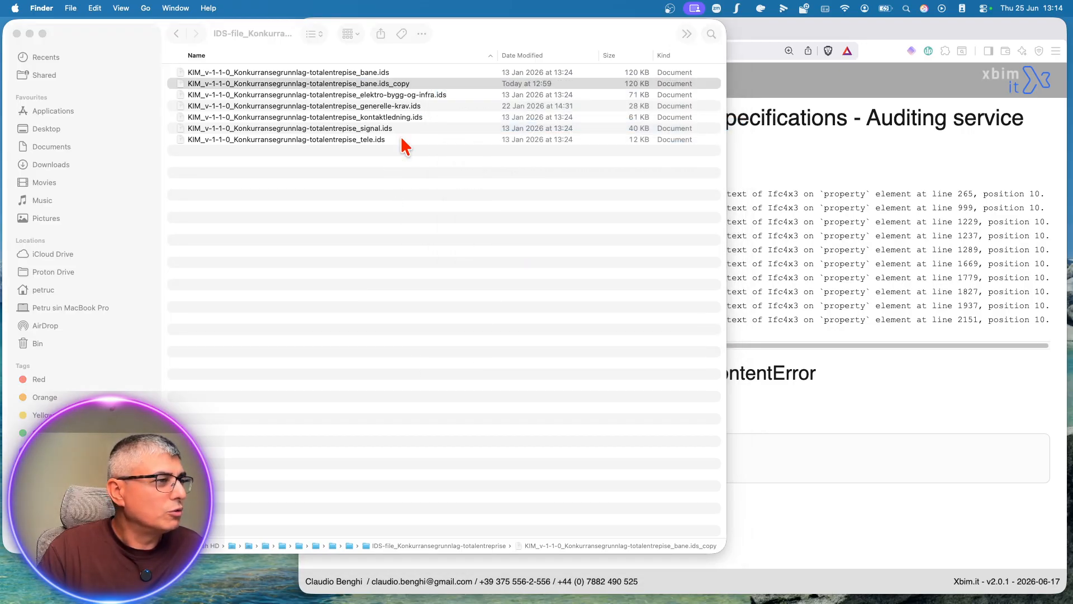
type("••••••••••••••")
key("Return")
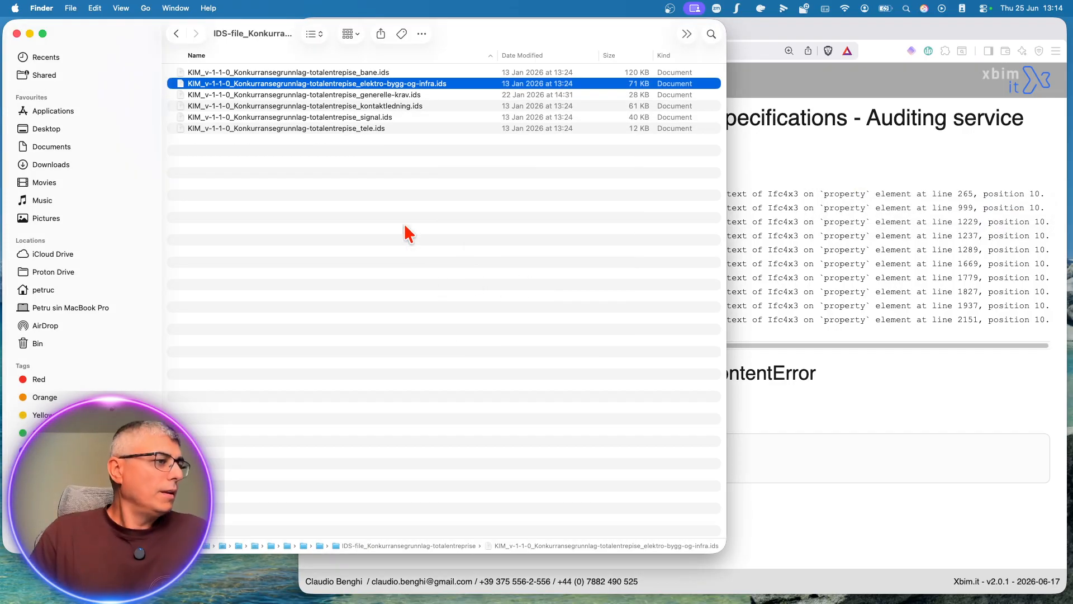
Step: Try to open KIM_v-1-1-0_Konkurransegrunnlag-totalentrepise_bane.ids in Visual Studio Code with Always Open With enabled
left_click(361, 73)
right_click(369, 73)
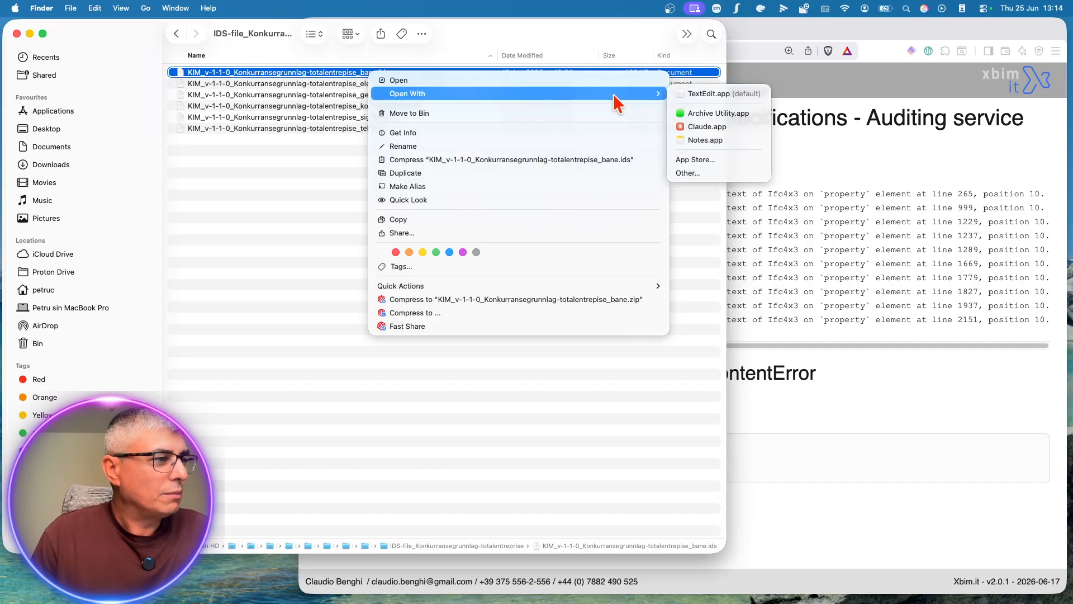
left_click(687, 173)
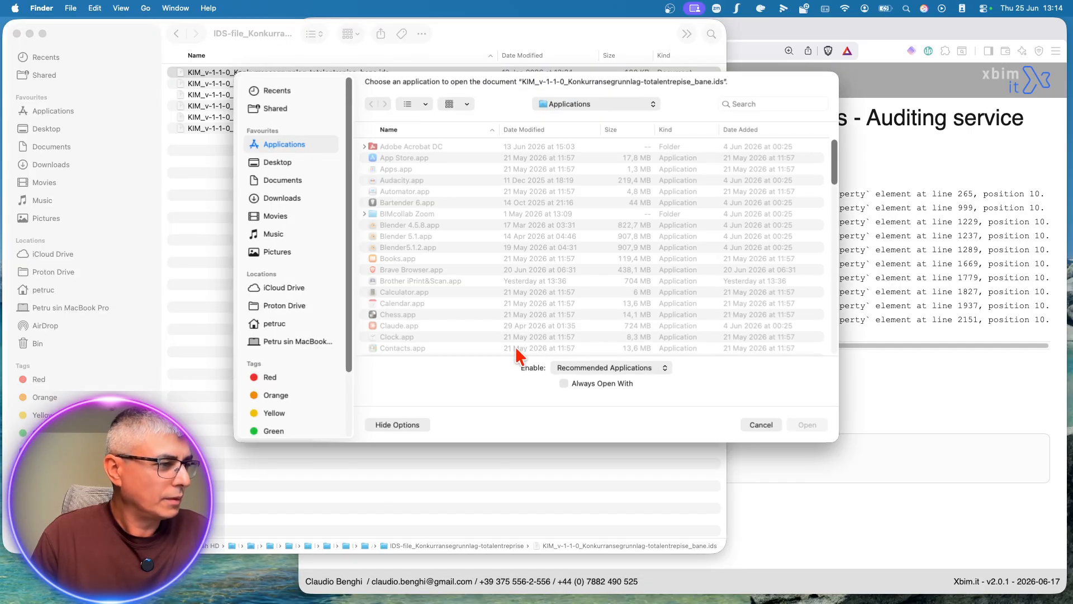
left_click(564, 383)
scroll(479, 283, "down", 15)
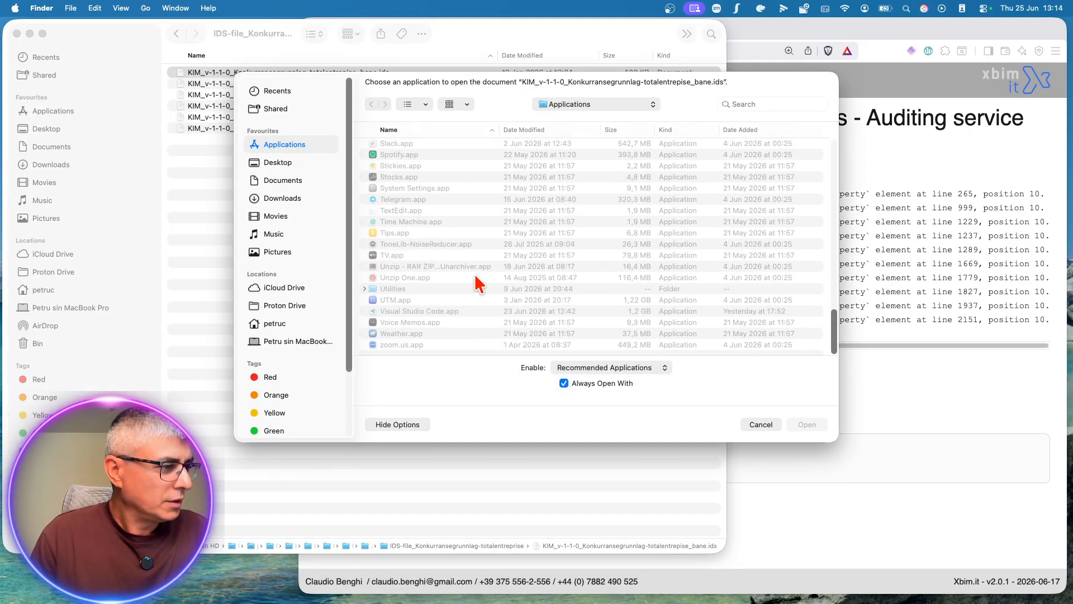
double_click(403, 312)
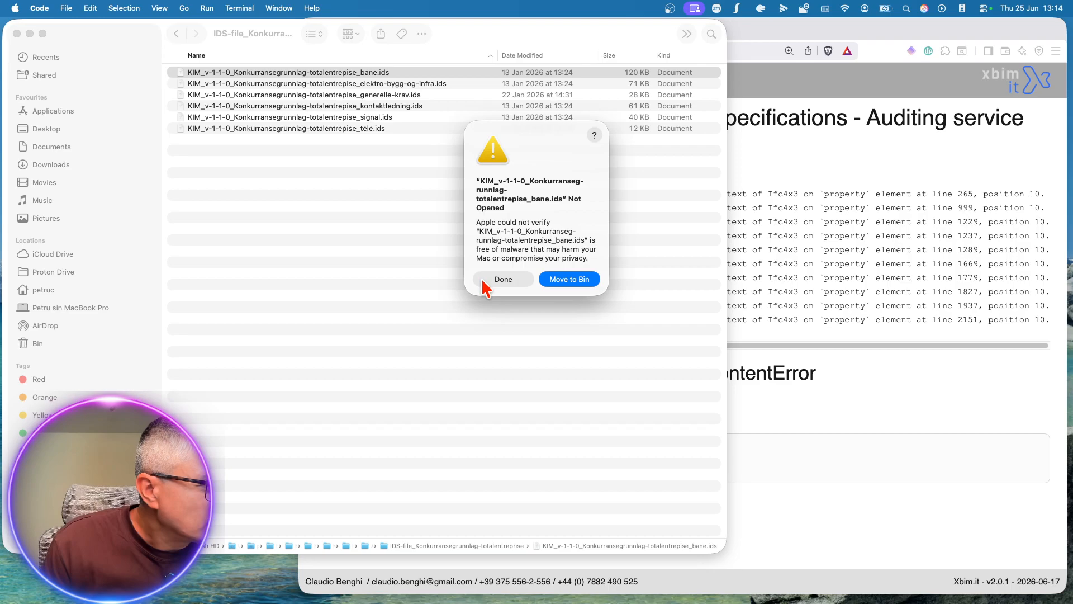
left_click(483, 282)
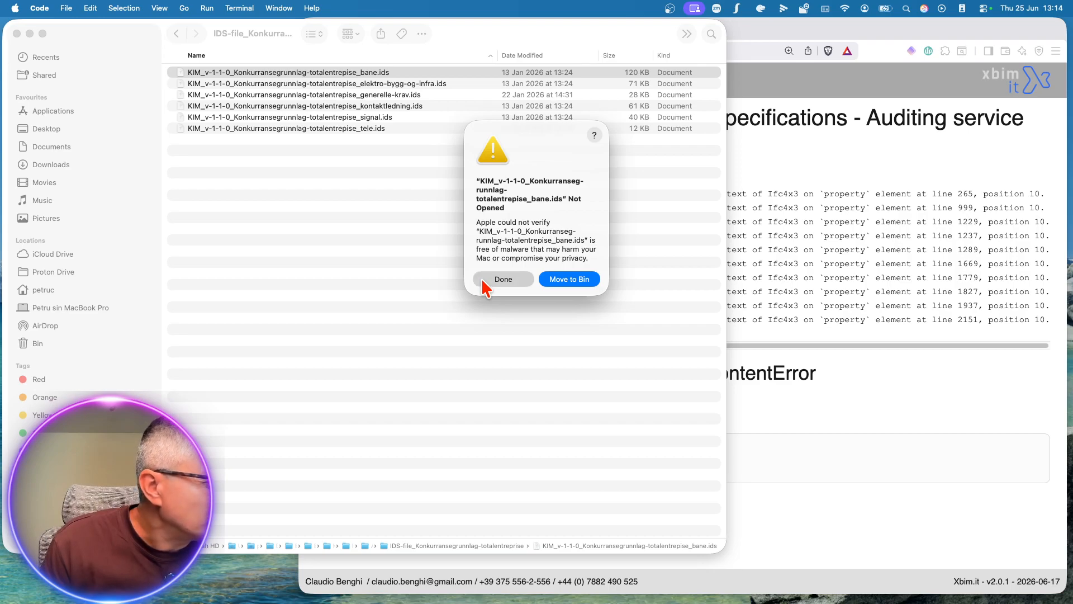
left_click(360, 129)
left_click(366, 73)
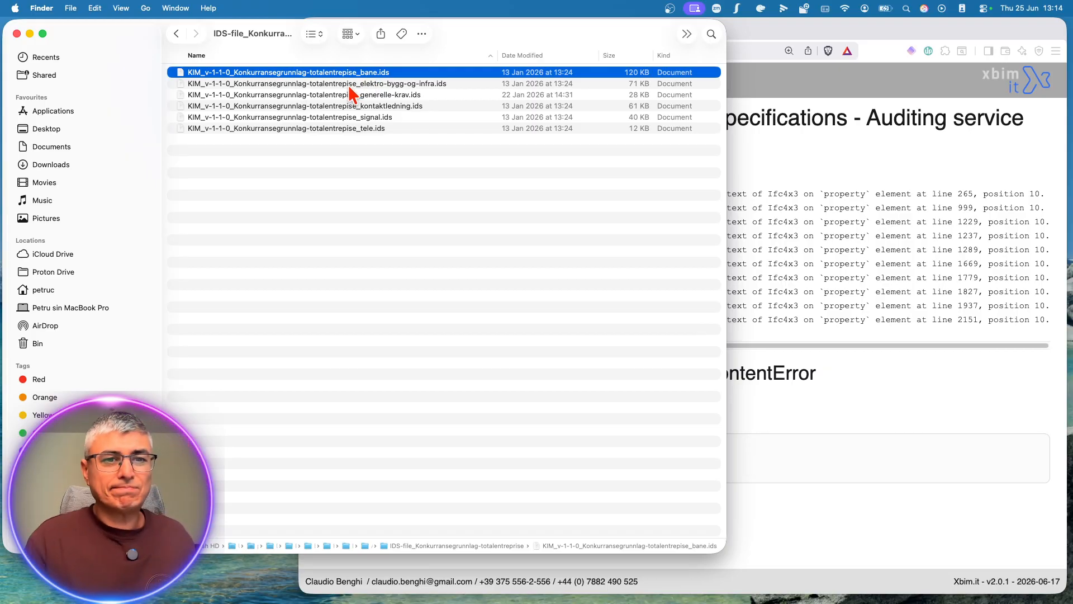
right_click(347, 75)
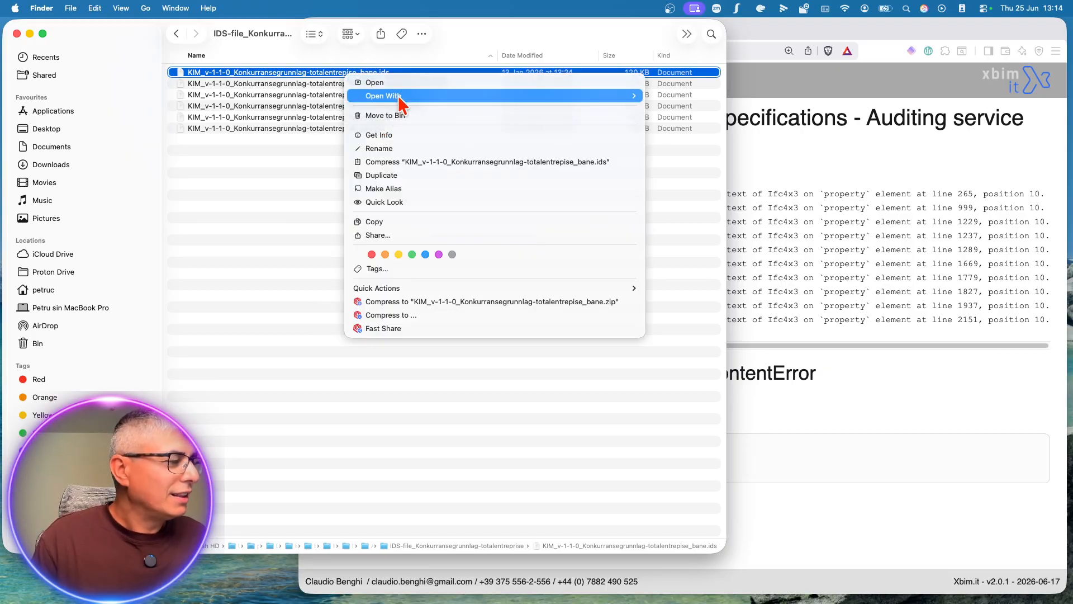
left_click(301, 192)
Step: Switch to Visual Studio Code and allow Claude's bash command that creates the FIXED file without dataType on the error lines
key("ctrl+Up")
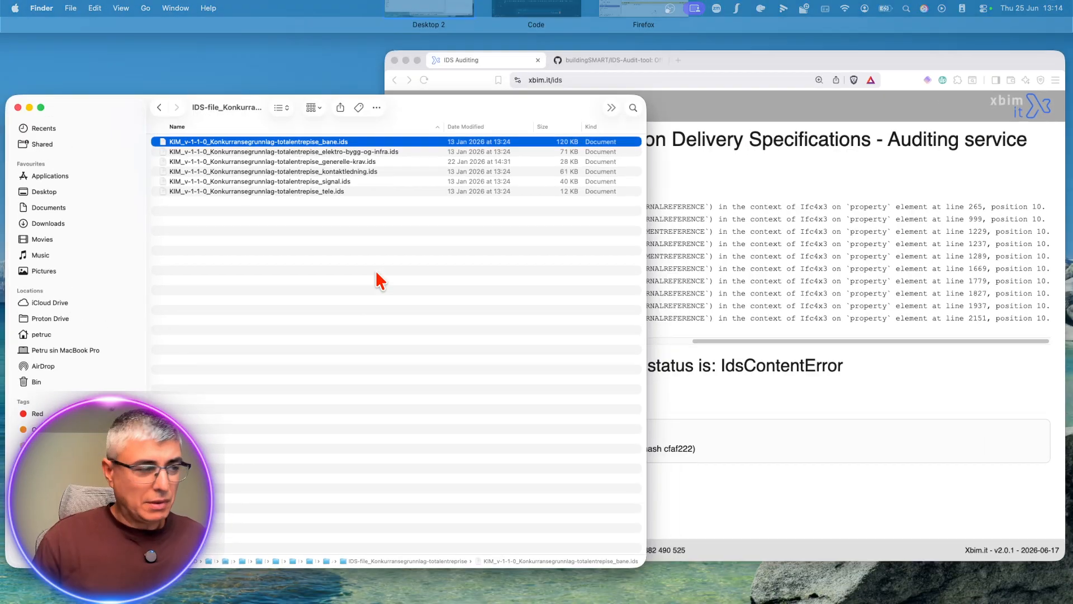
left_click(492, 42)
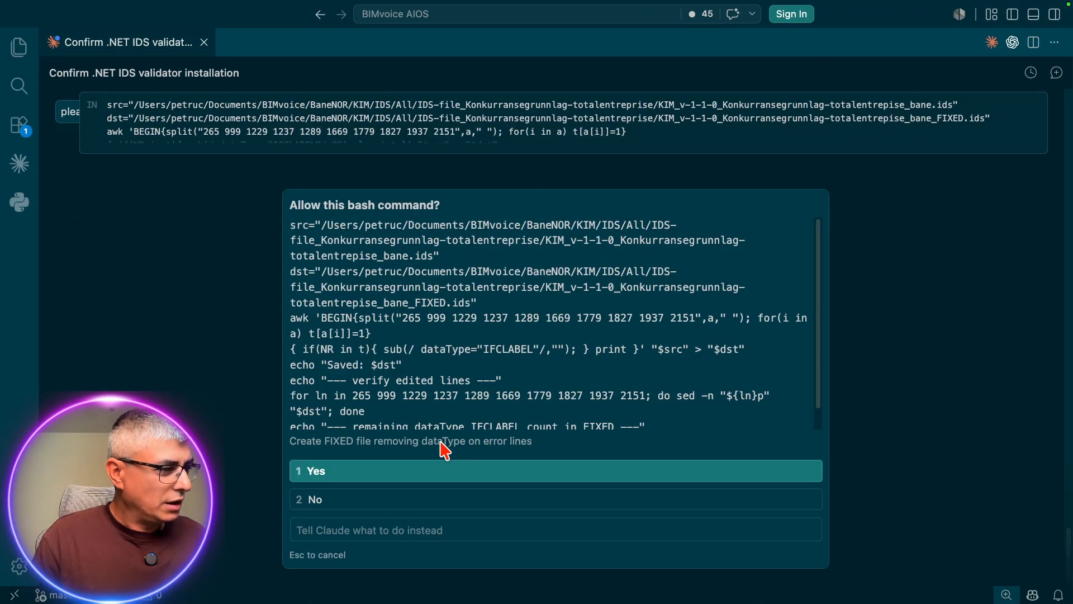
left_click(438, 476)
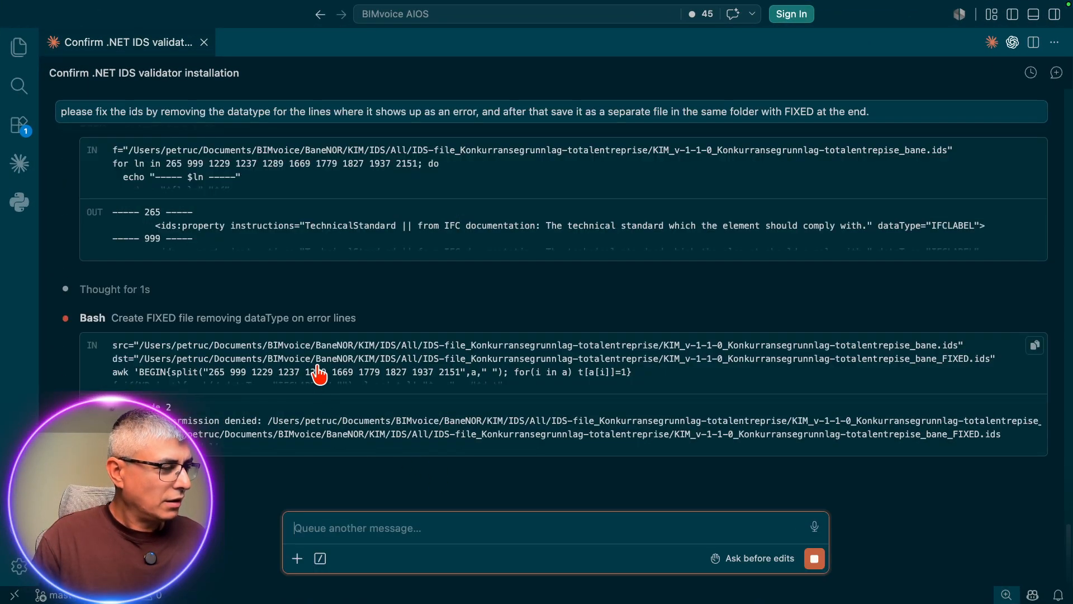
Step: Switch back to Finder and duplicate KIM_v-1-1-0_Konkurransegrunnlag-totalentrepise_bane.ids, authorising the copy with the account password
key("ctrl+Up")
left_click(439, 31)
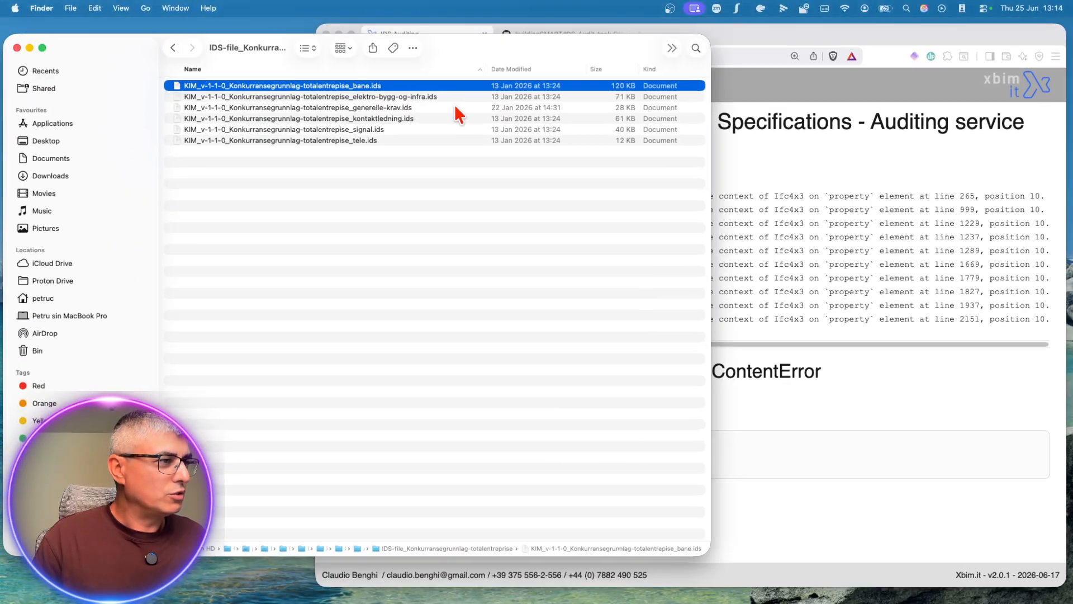
left_click(432, 191)
left_click(369, 75)
key("super+d")
type("************")
key("Return")
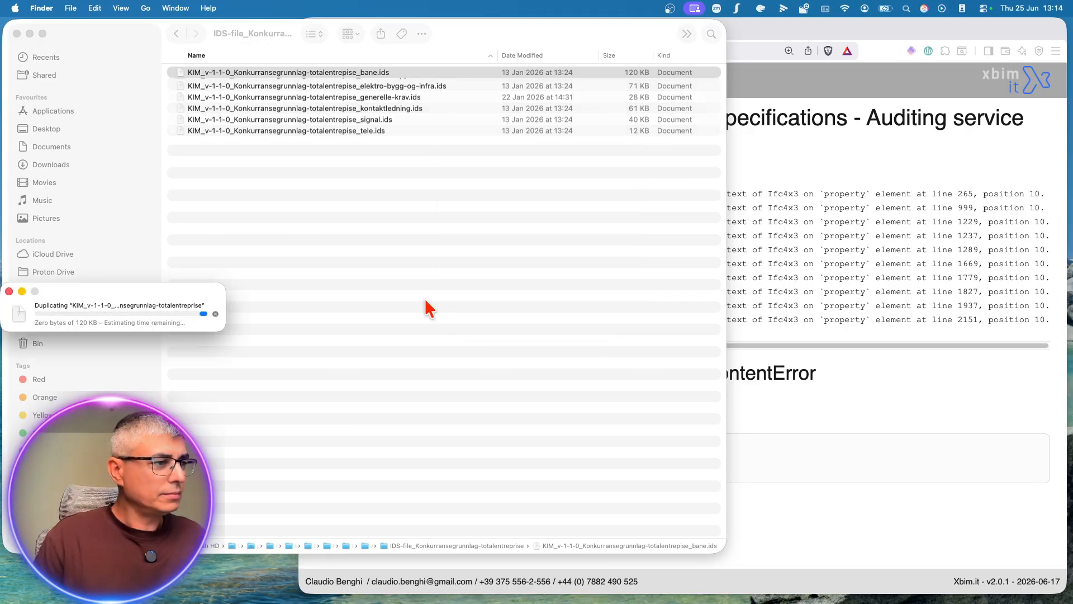
Step: Try to open the bane.ids copy in TextEdit and check which other applications are offered for it
left_click(432, 84)
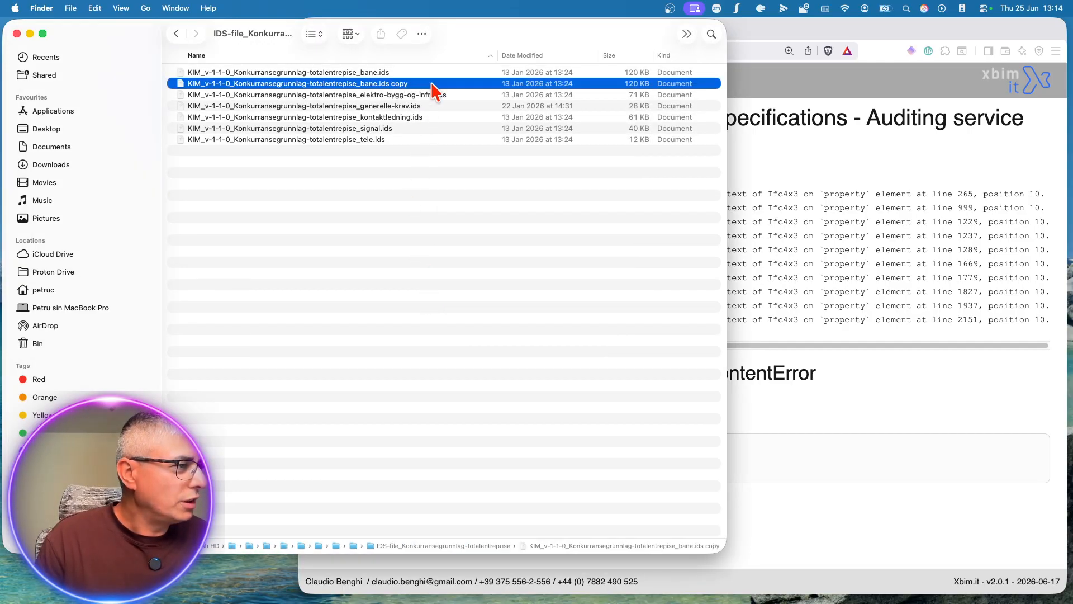
right_click(438, 86)
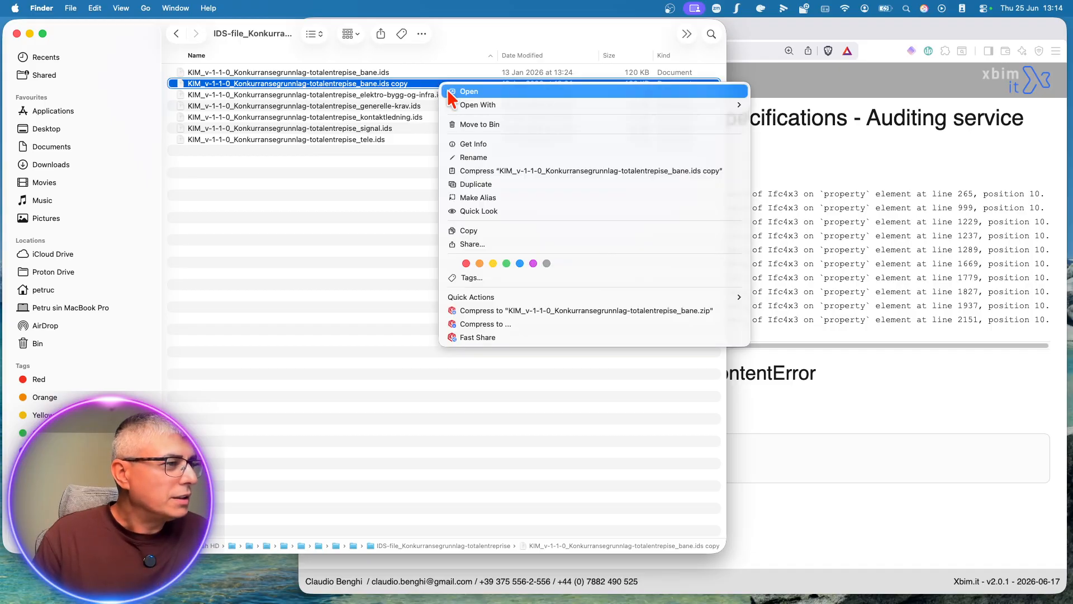
mouse_move(503, 107)
left_click(805, 126)
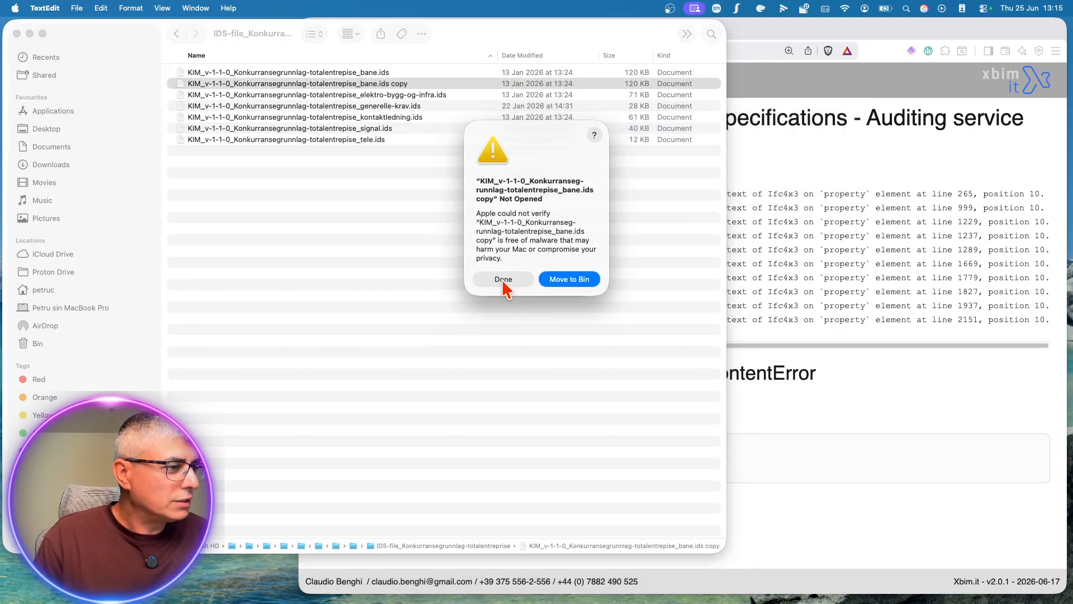
left_click(503, 279)
right_click(426, 85)
mouse_move(541, 111)
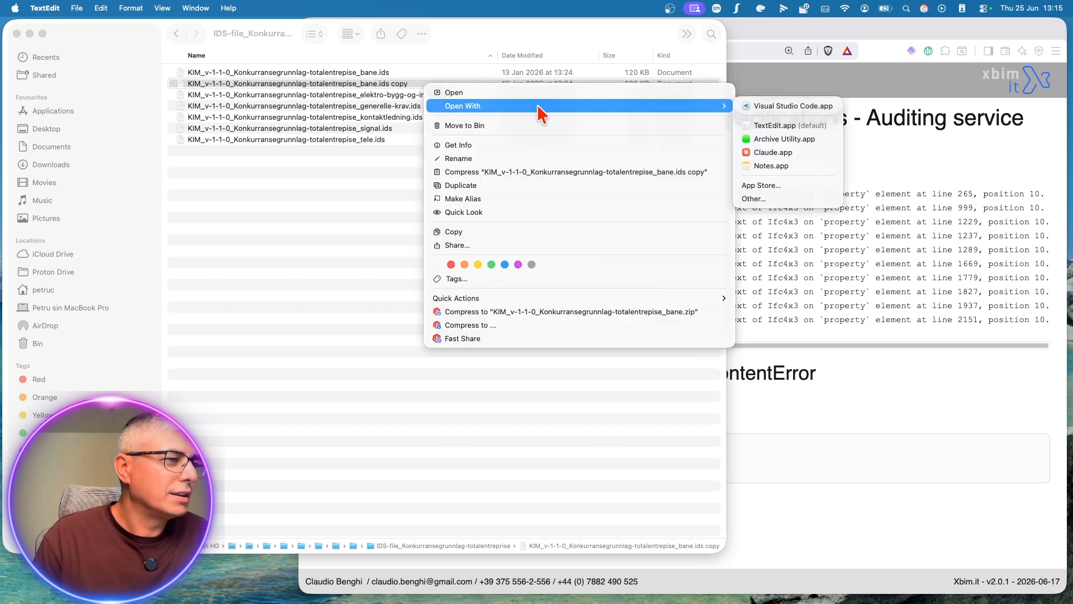
left_click(396, 116)
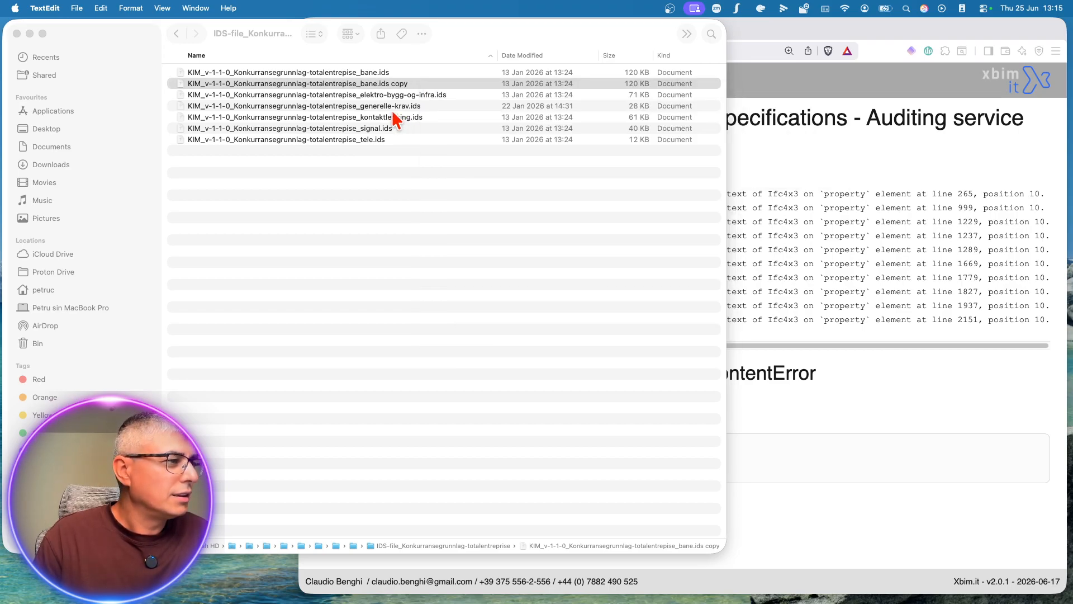
Step: Open KIM_v-1-1-0_Konkurransegrunnlag-totalentrepise_kontaktledning.ids in TextEdit to view its contents and close it again
left_click(393, 117)
right_click(393, 116)
mouse_move(433, 132)
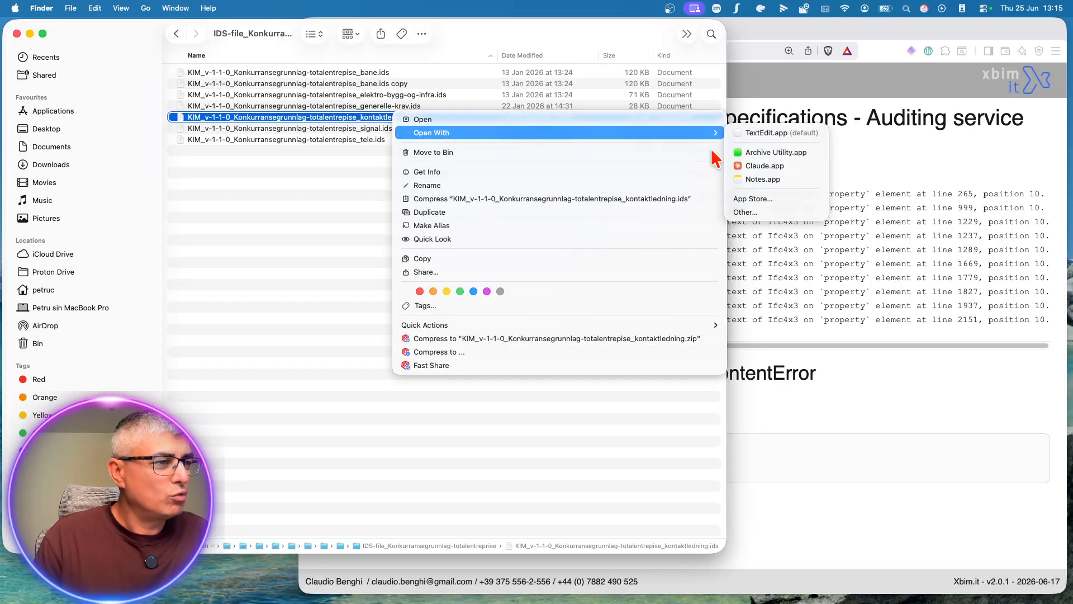
left_click(772, 137)
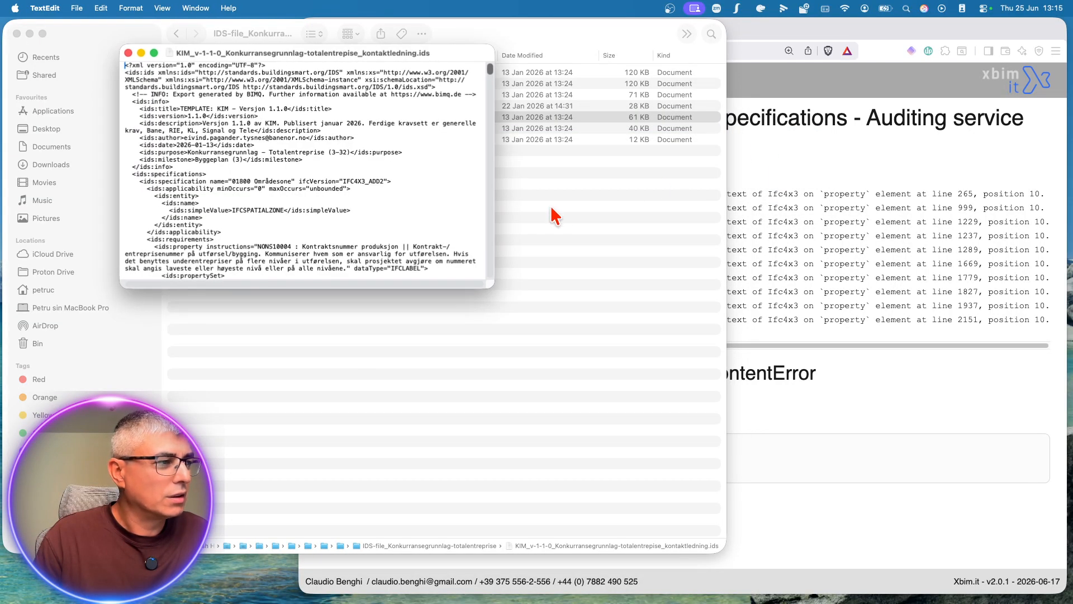
left_click_drag(488, 285, 675, 422)
left_click(128, 53)
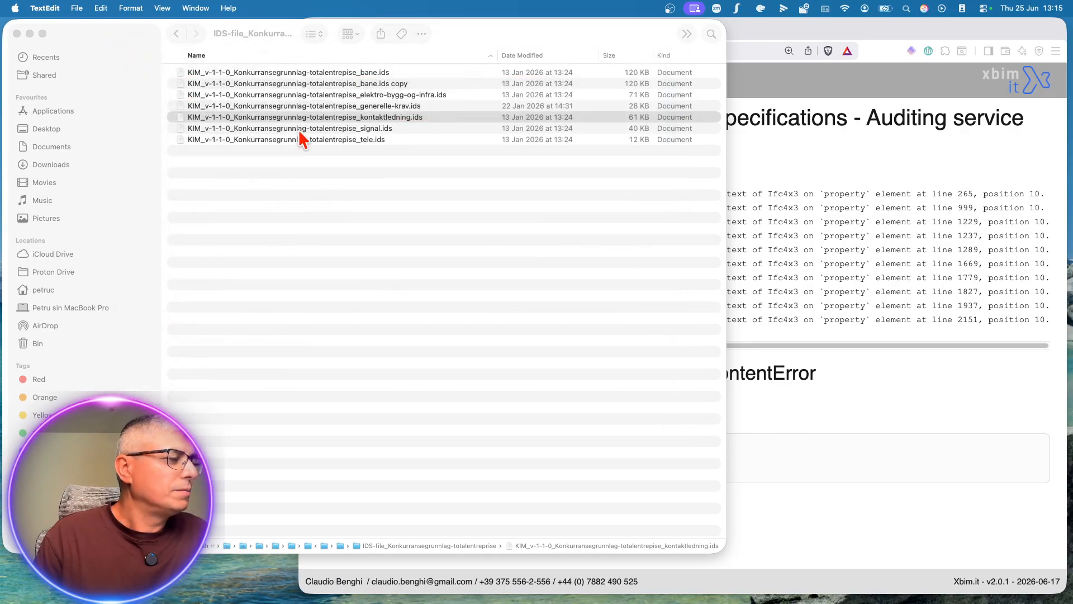
Step: Rename the bane.ids copy to KIM_v-1-1-0_Konkurransegrunnlag-totalentrepise_bane_copy.ids and authorise the change with the account password
left_click(414, 84)
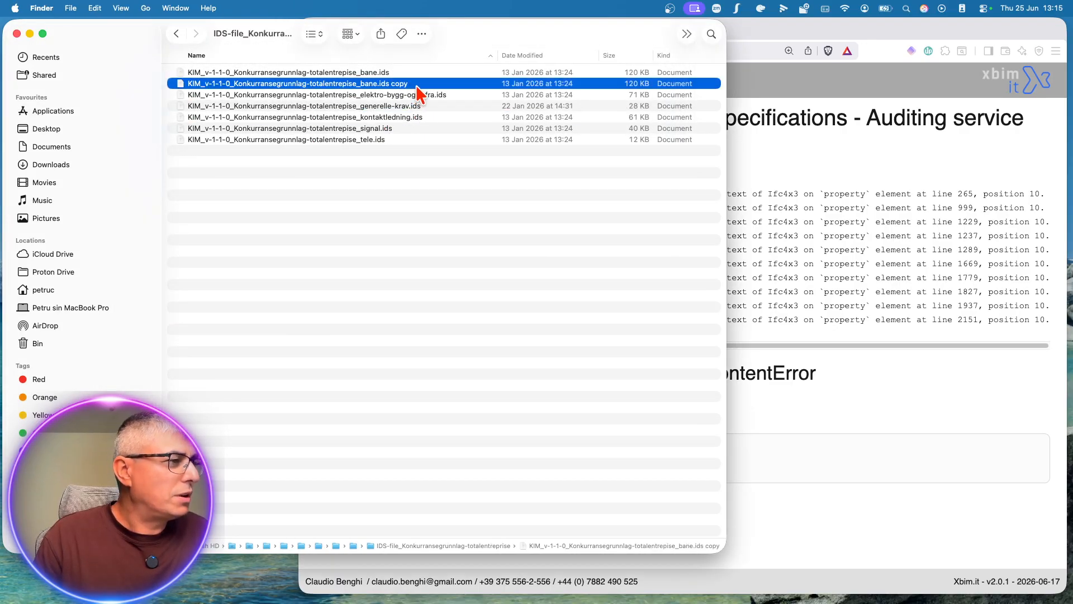
left_click(410, 84)
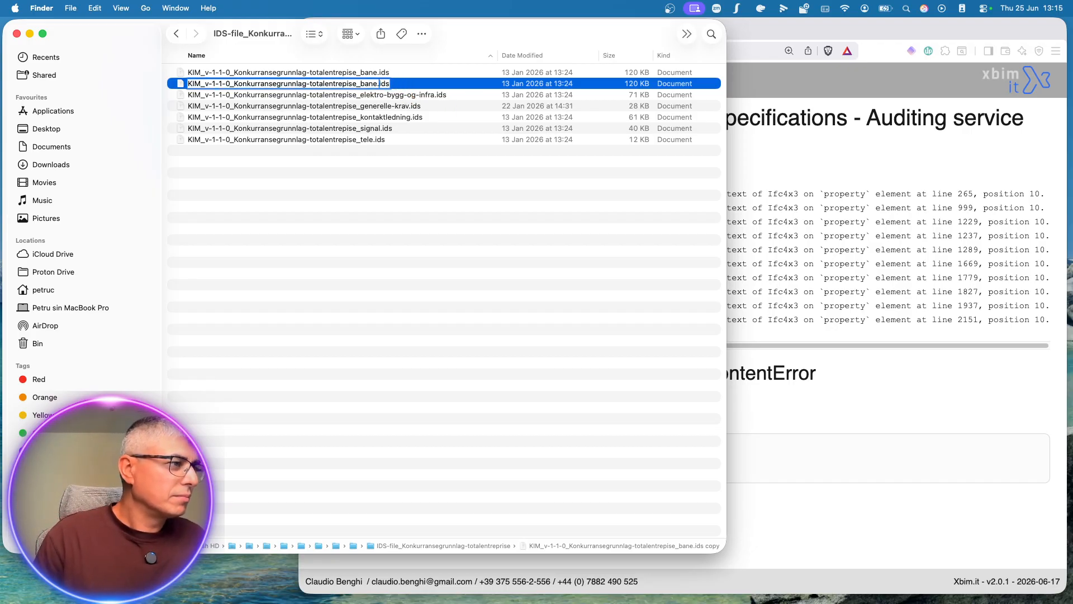
type("y")
key("Return")
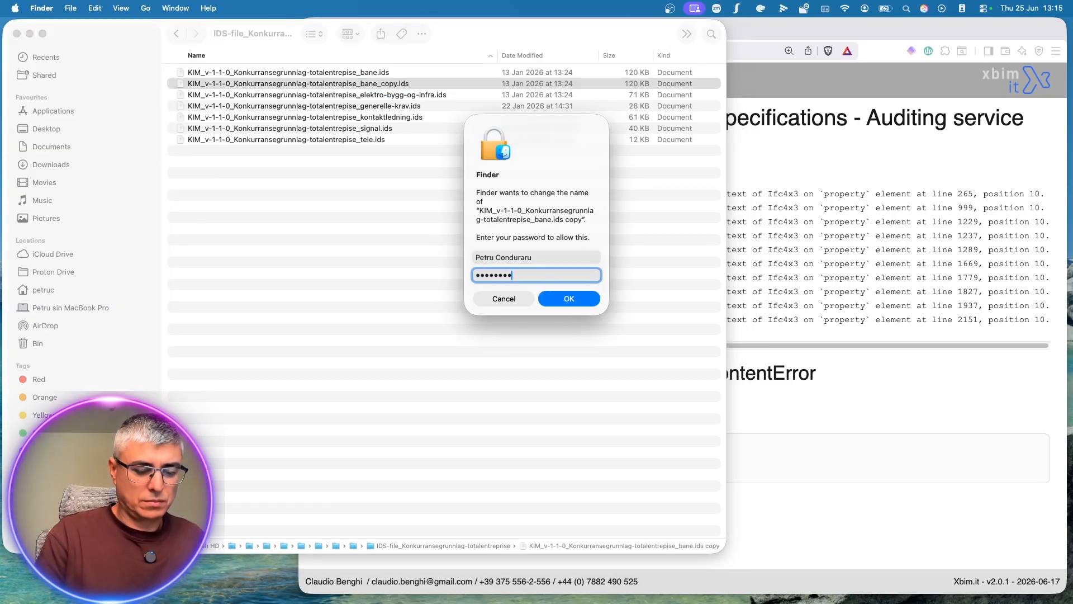
key("Return")
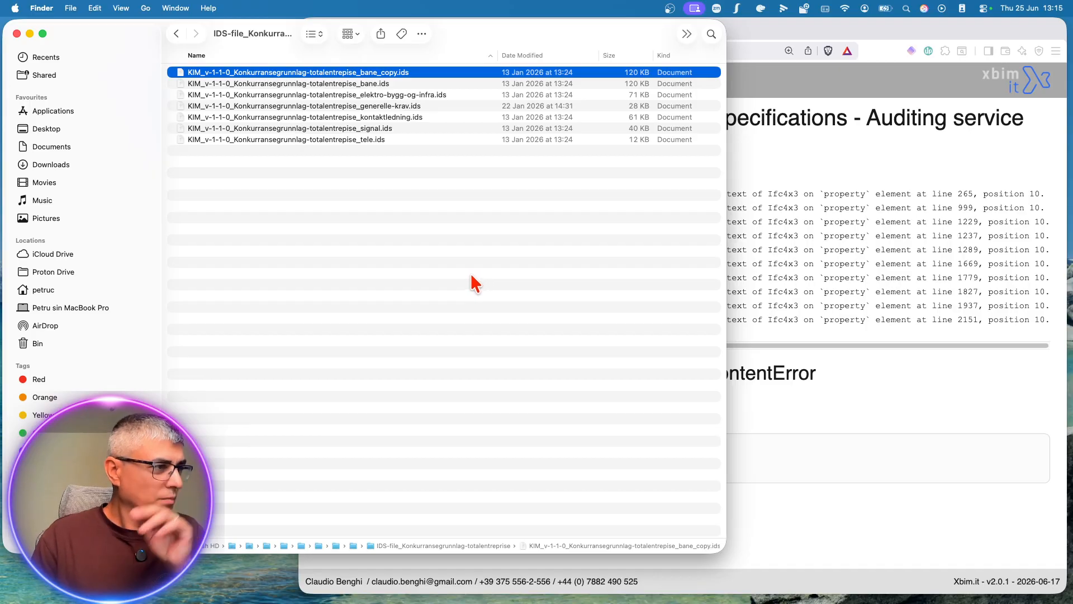
Step: Try to open KIM_v-1-1-0_Konkurransegrunnlag-totalentrepise_bane_copy.ids in Visual Studio Code
right_click(423, 75)
mouse_move(685, 91)
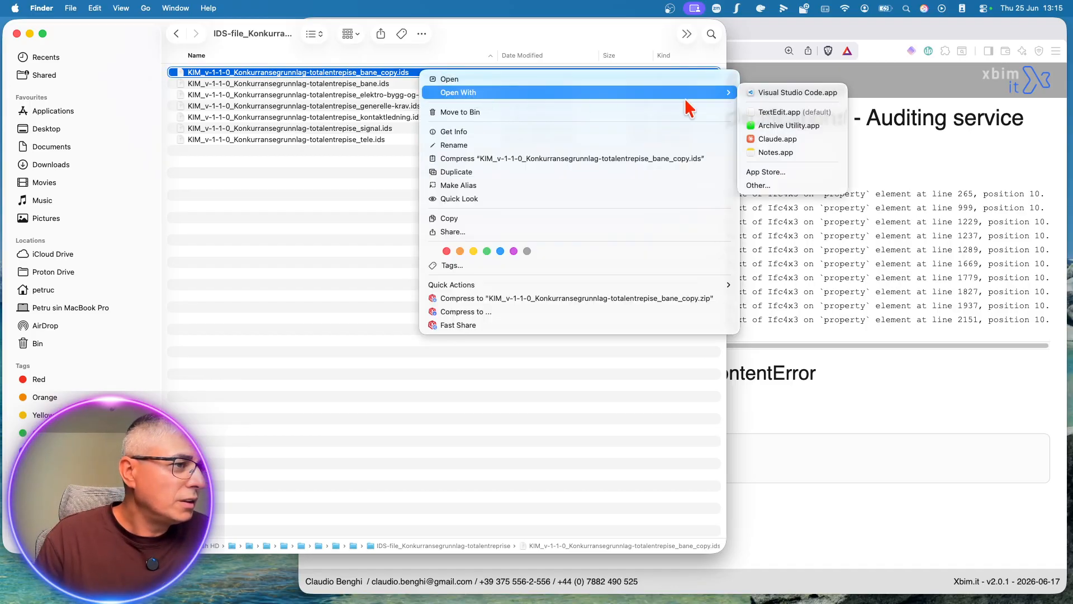
left_click(751, 90)
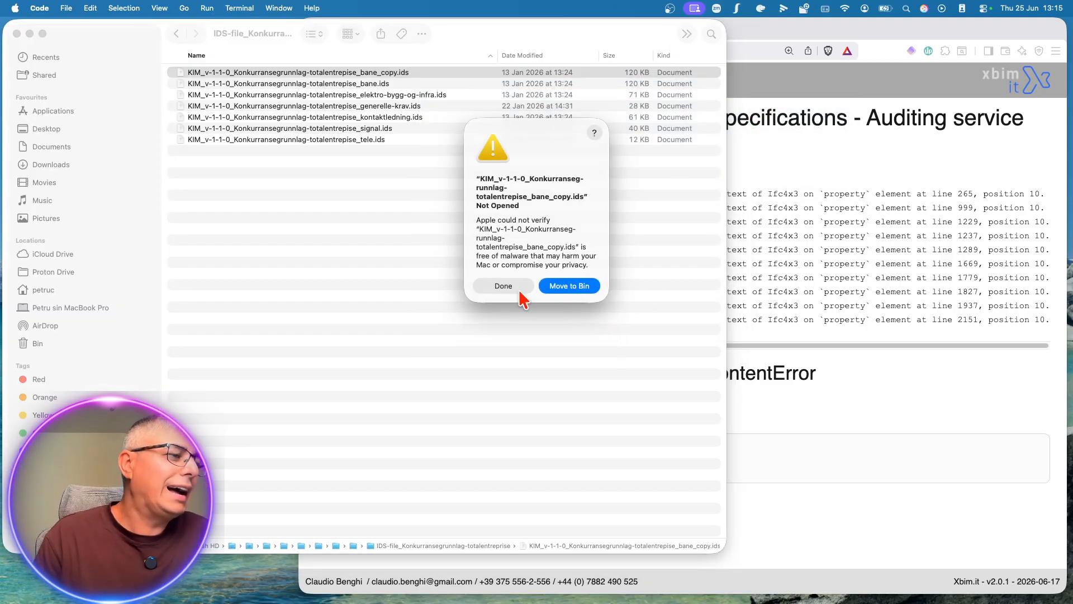
left_click(519, 290)
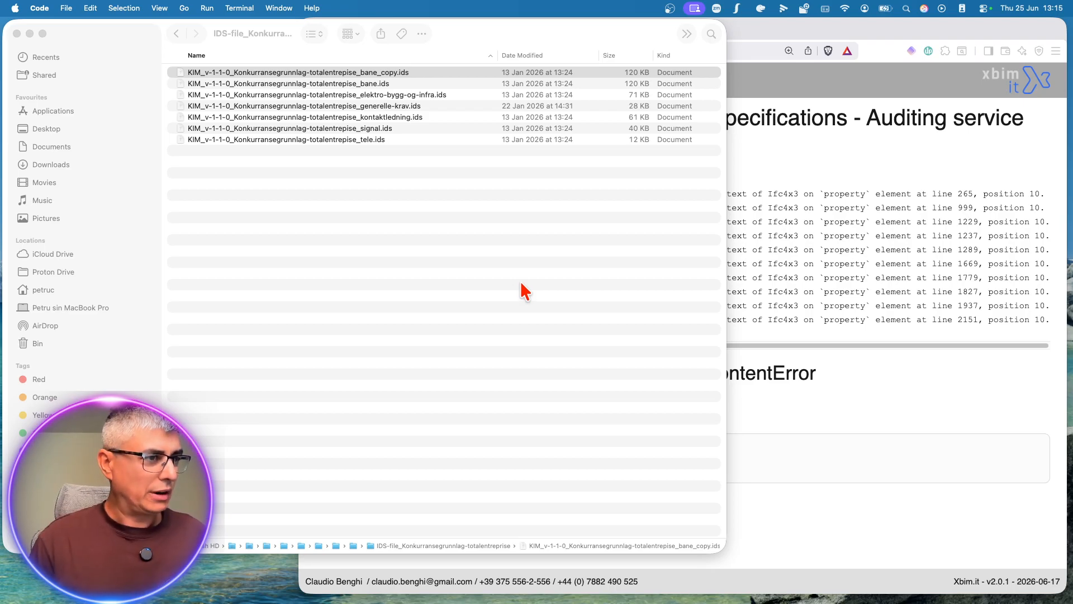
Step: In Visual Studio Code, allow Claude's FIXED-file command with sandbox disabled and its directory writability check, permitting touch and rm for this project
key("ctrl+Right")
left_click(556, 476)
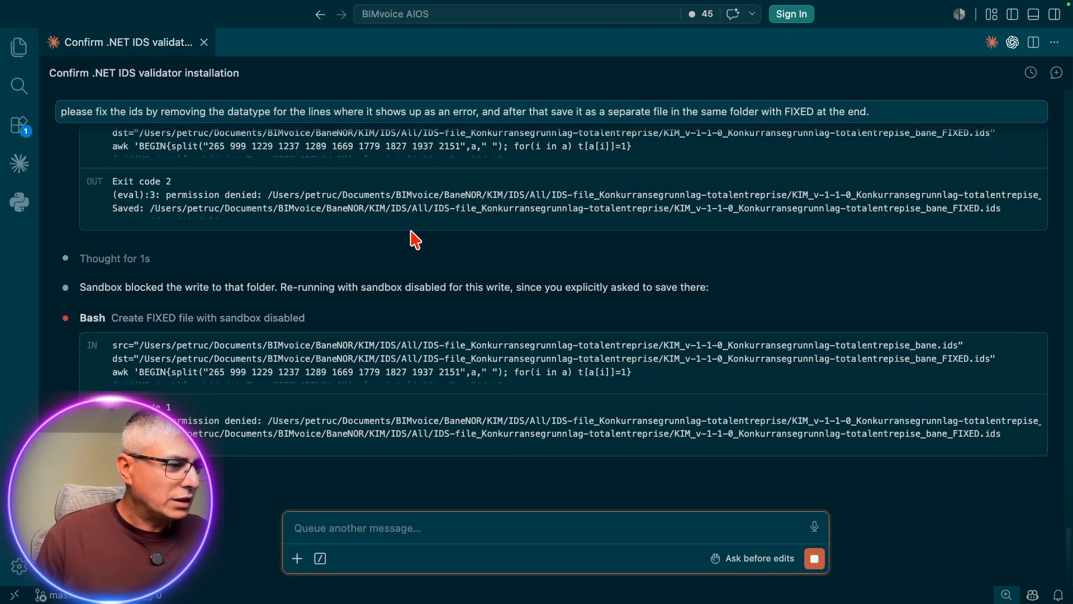
scroll(415, 239, "down", 1)
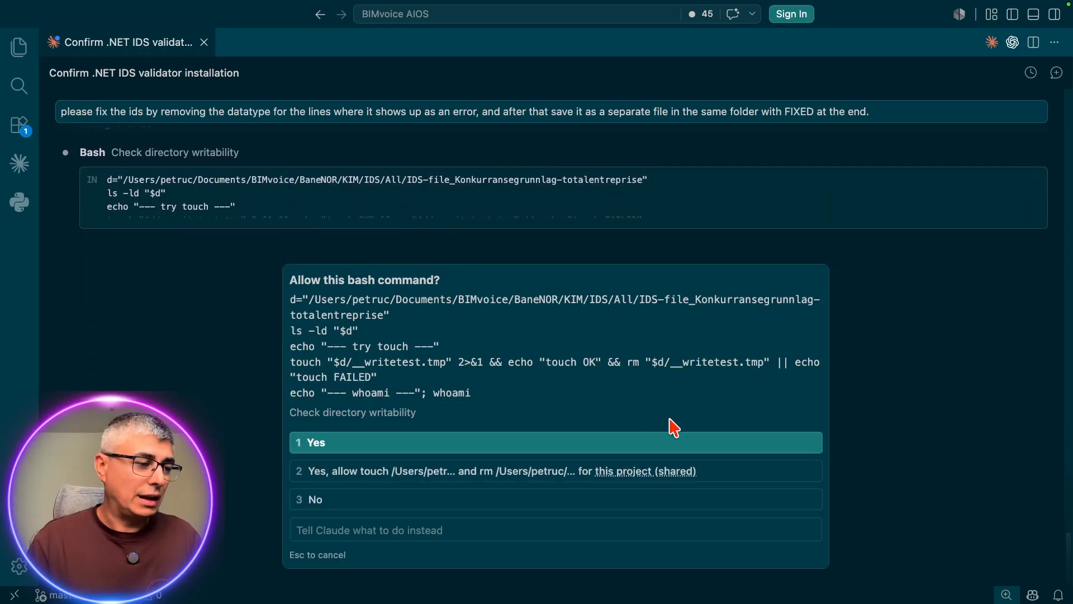
left_click(719, 472)
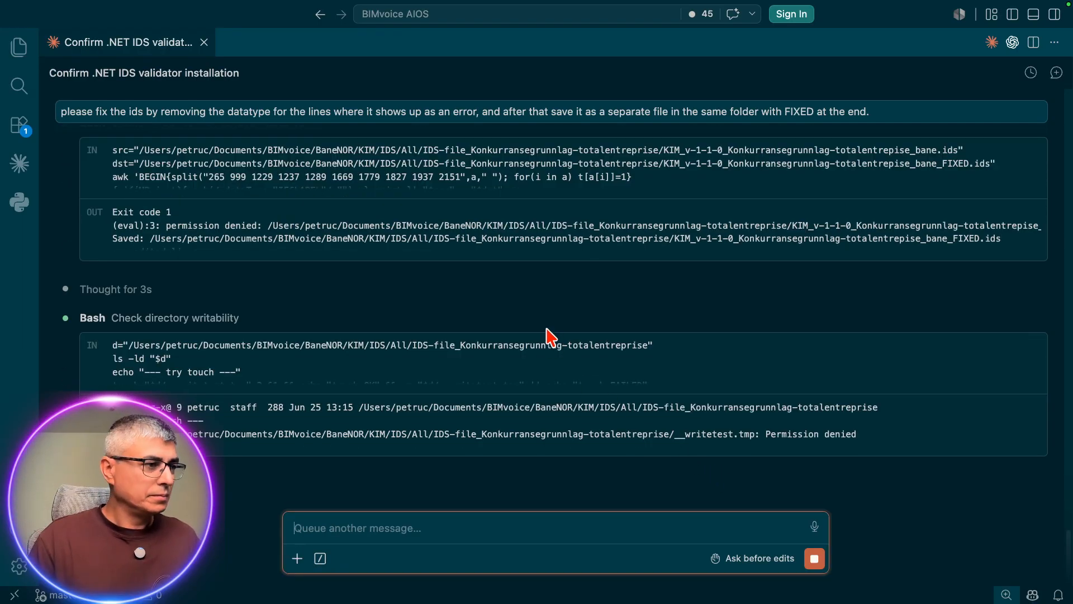
Step: Switch back to Finder, try to open bane_copy.ids in TextEdit and send it to the Bin from the security alert
key("ctrl+Up")
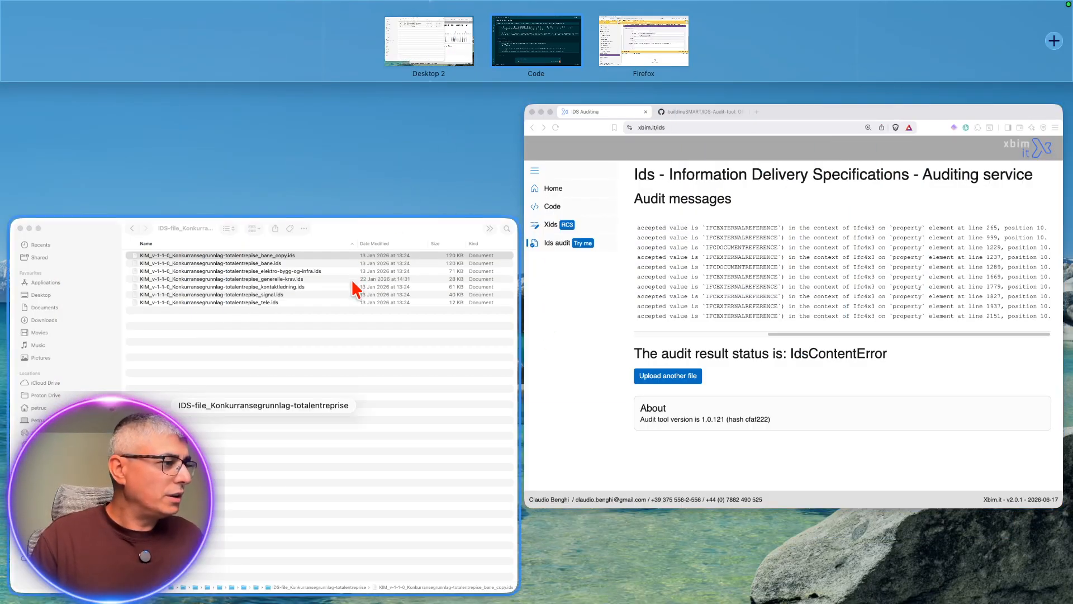
left_click(352, 281)
right_click(408, 74)
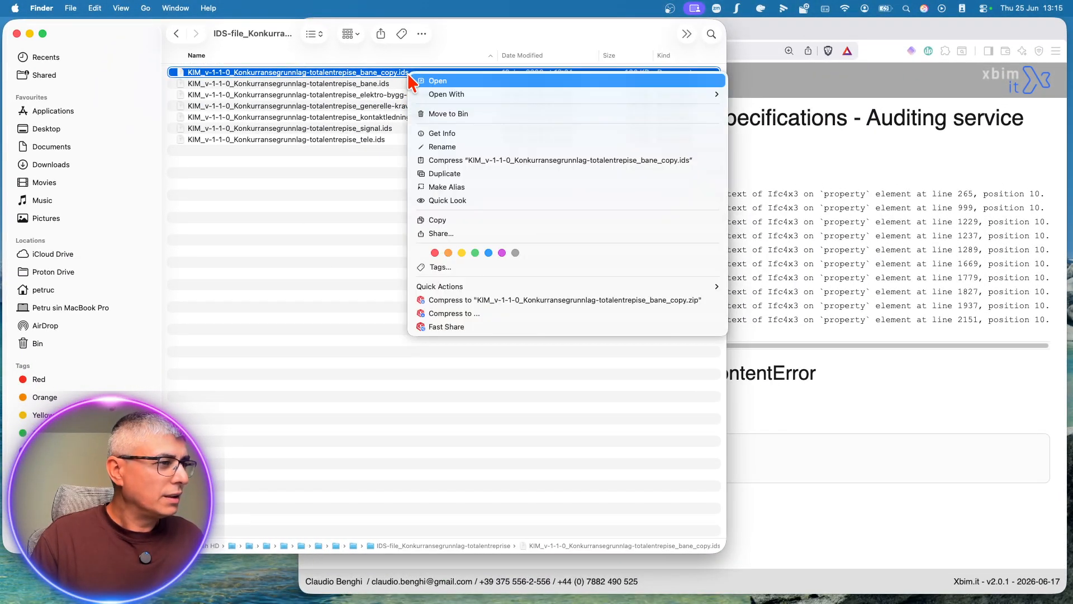
mouse_move(465, 96)
left_click(749, 113)
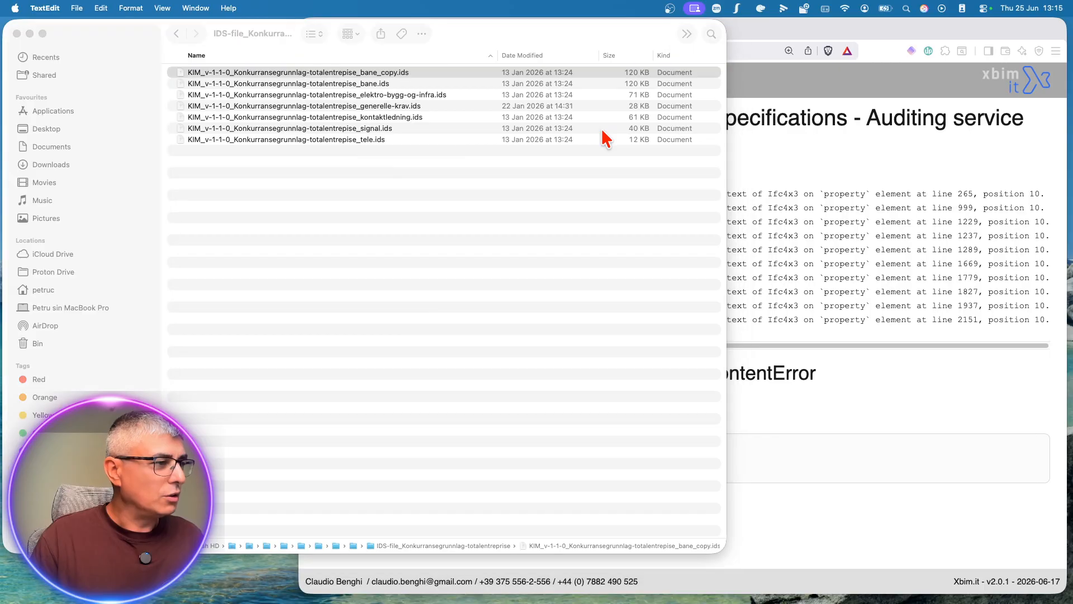
left_click(580, 285)
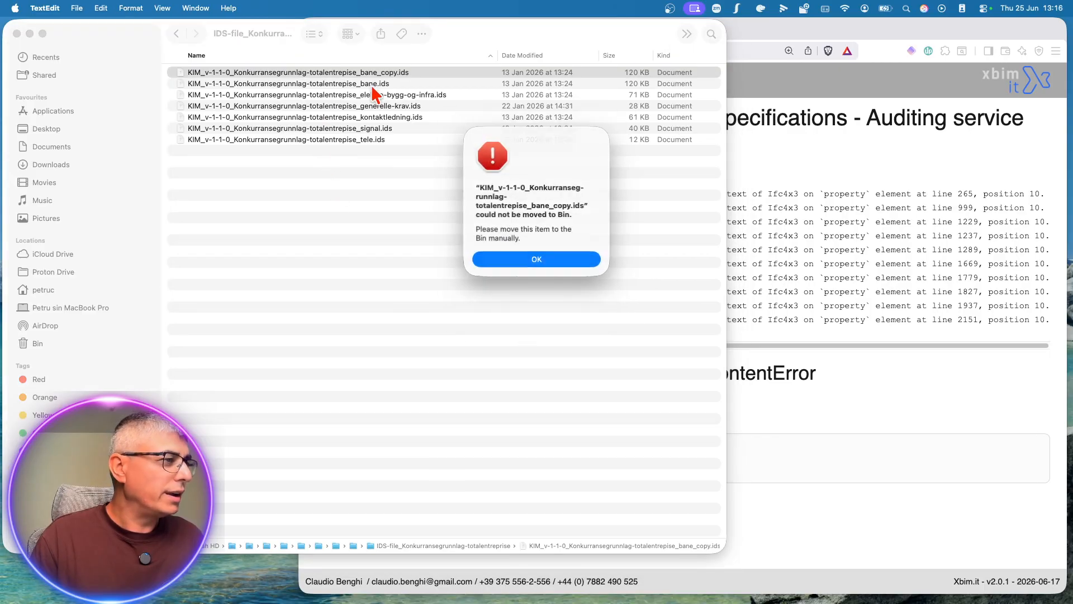
key("Return")
left_click(413, 73)
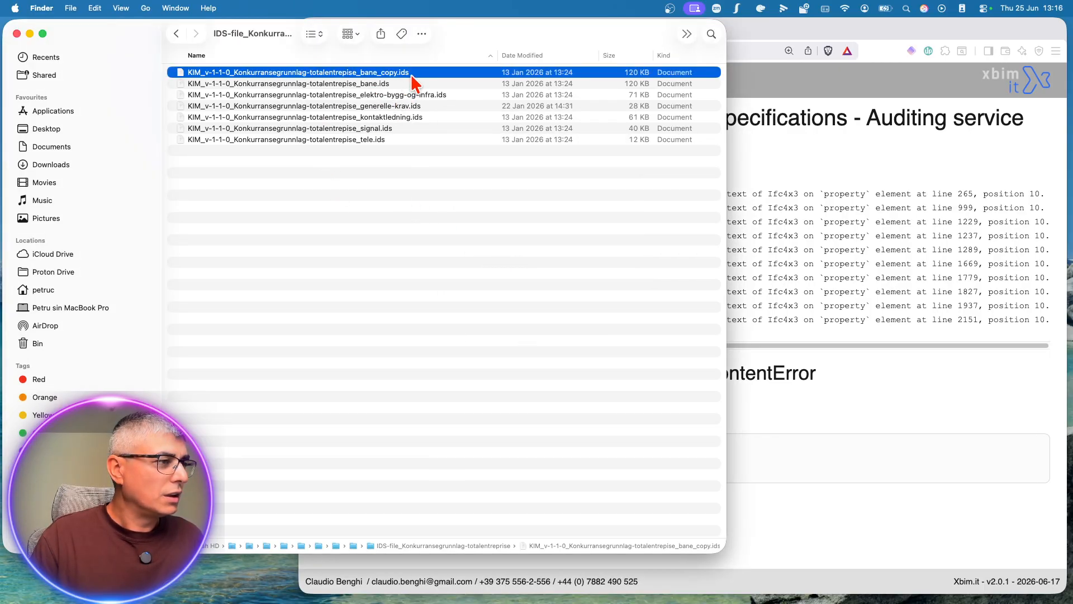
Step: Move KIM_v-1-1-0_Konkurransegrunnlag-totalentrepise_bane_copy.ids to the Bin and authorise the removal with the account password
right_click(414, 72)
left_click(510, 112)
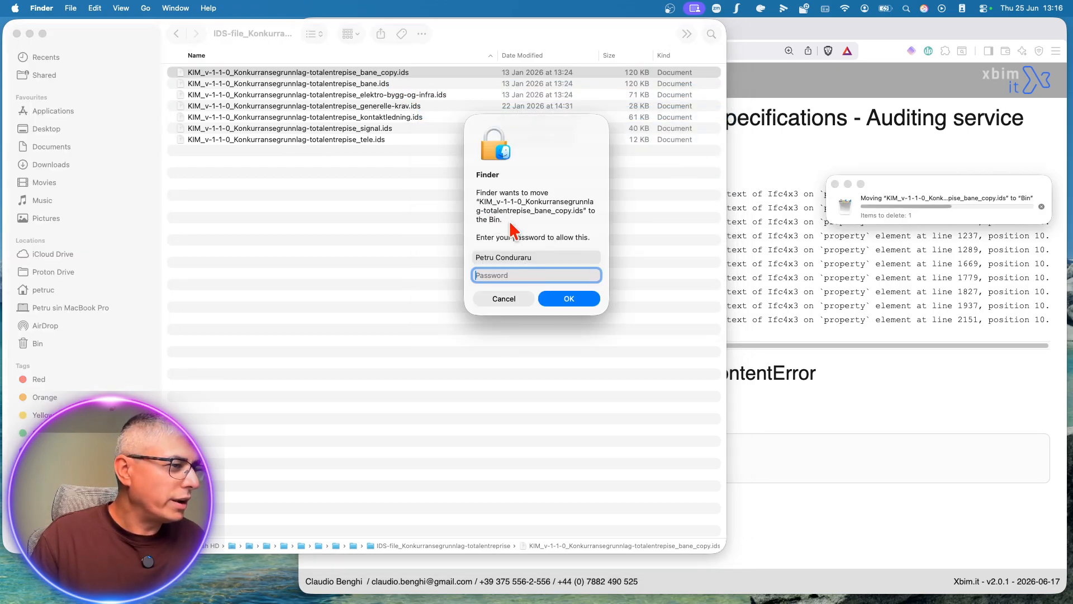
type("•••••••••")
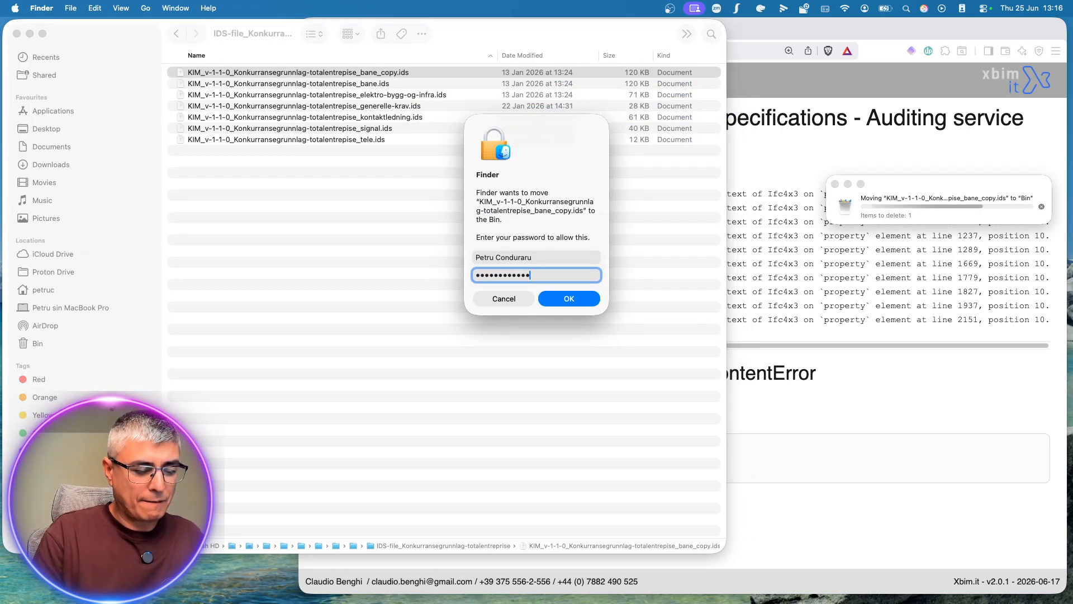
key("Return")
Step: Try to open KIM_v-1-1-0_Konkurransegrunnlag-totalentrepise_bane.ids in TextEdit and dismiss the security alert
right_click(391, 72)
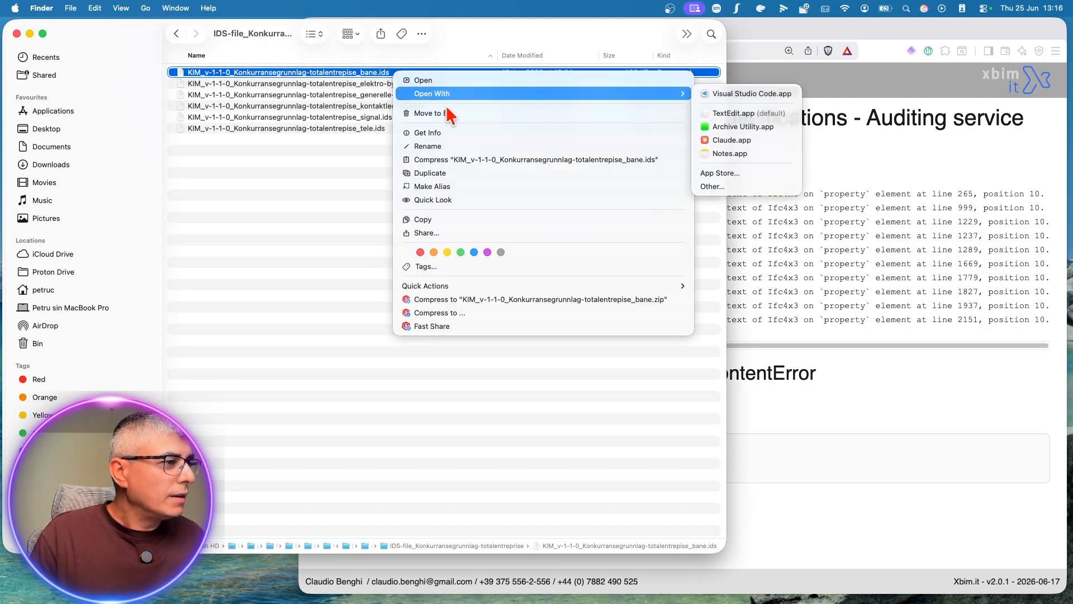
mouse_move(671, 94)
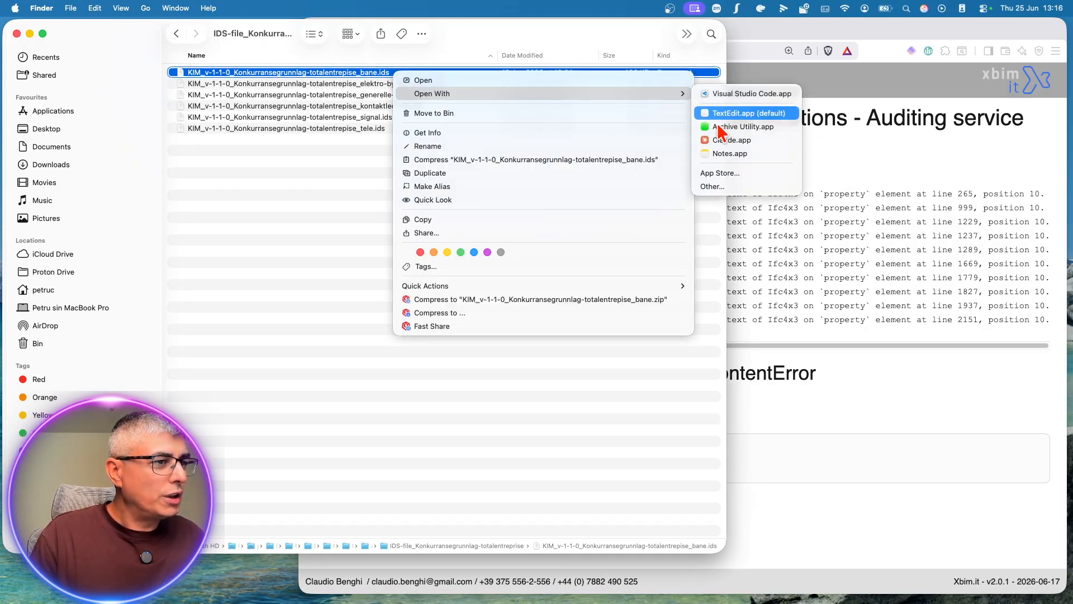
left_click(729, 113)
left_click(505, 280)
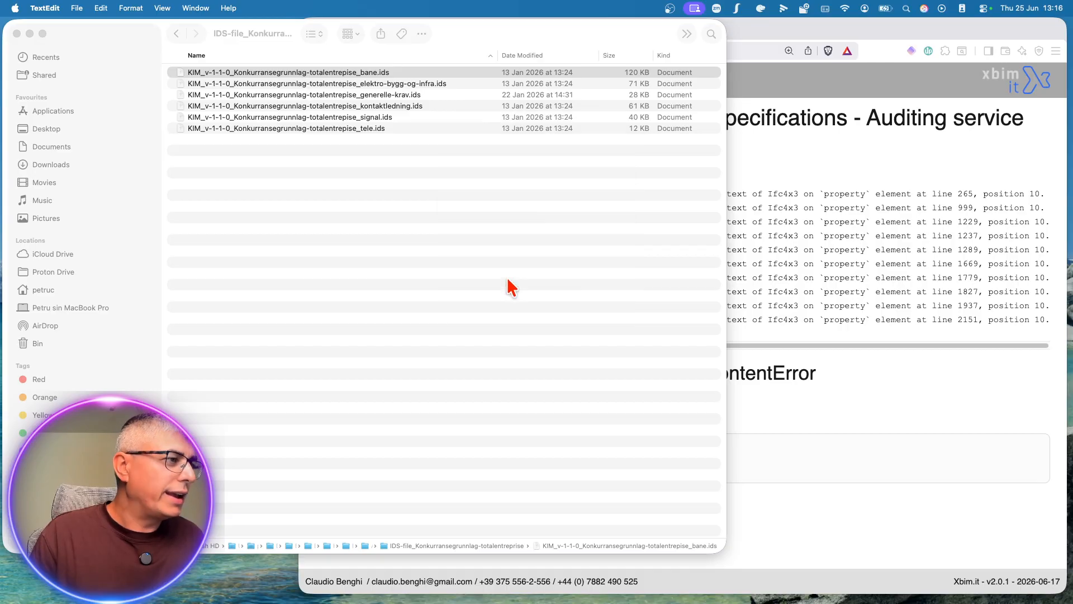
Step: Open KIM_v-1-1-0_Konkurransegrunnlag-totalentrepise_kontaktledning.ids in TextEdit and examine the property requirements of its specifications
left_click(438, 96)
left_click(434, 105)
right_click(434, 105)
mouse_move(488, 124)
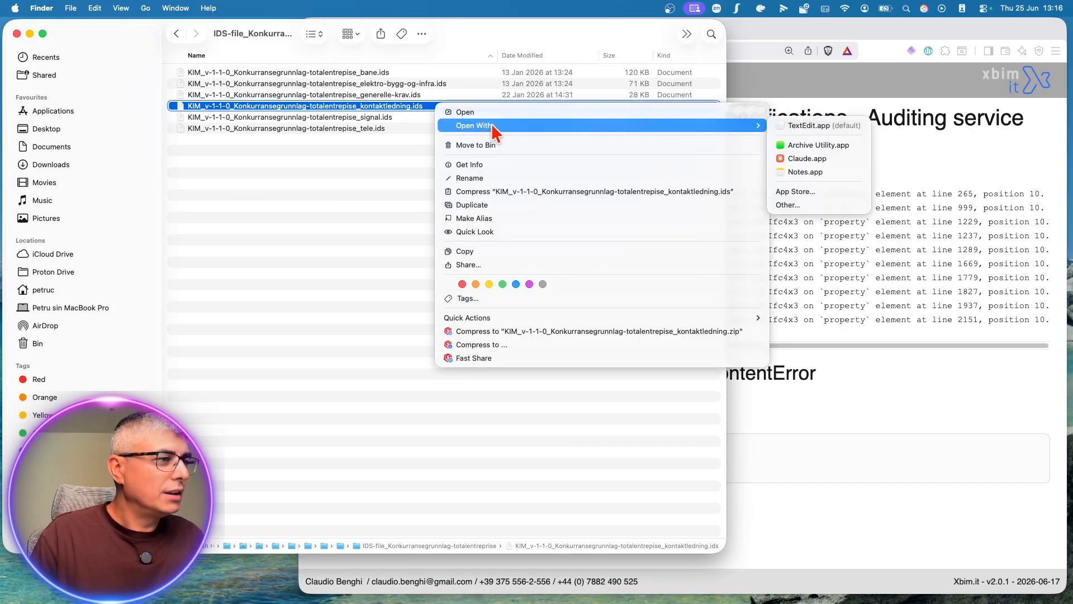
left_click(804, 125)
left_click_drag(501, 296, 749, 496)
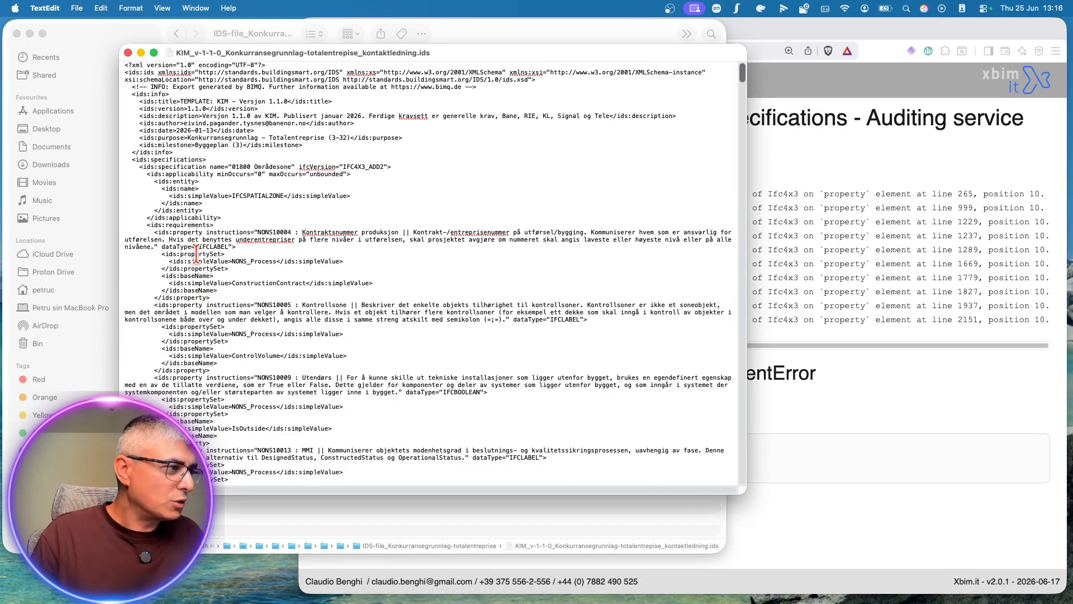
left_click_drag(450, 56, 427, 56)
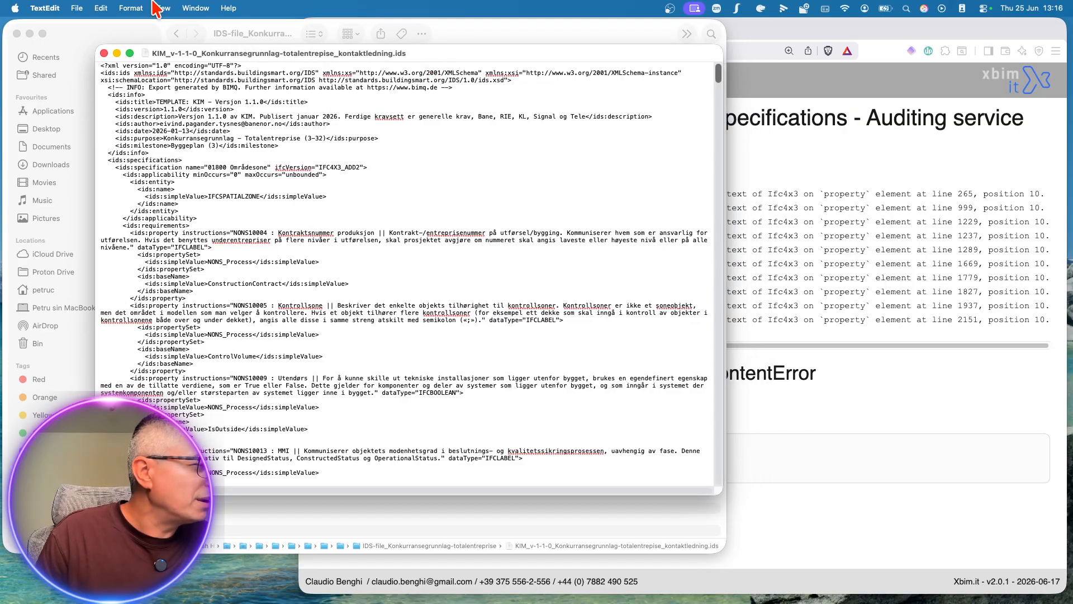
left_click(78, 9)
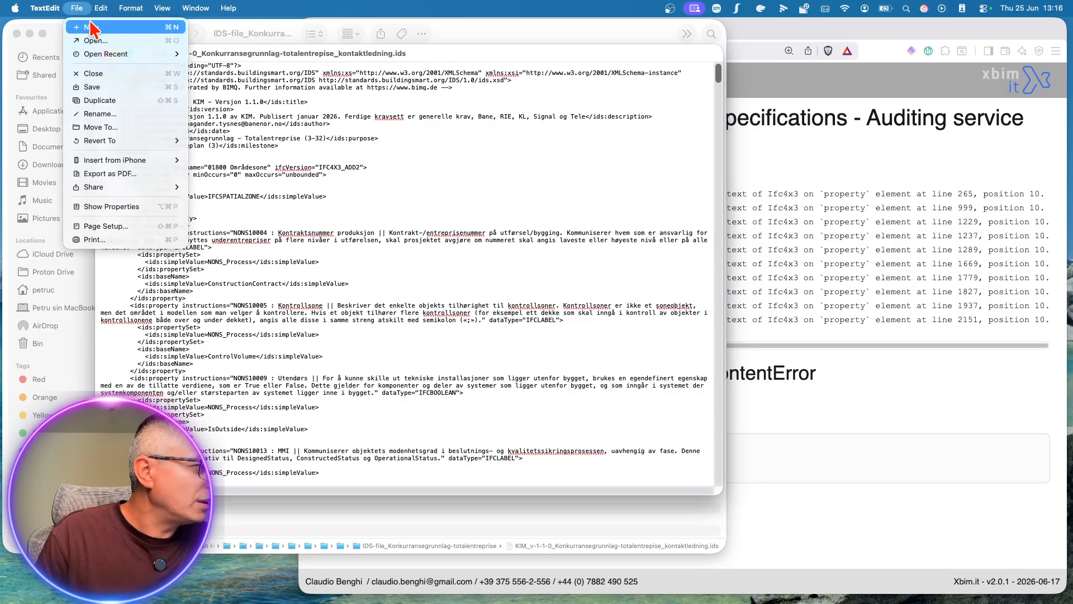
left_click(291, 121)
left_click_drag(720, 81, 720, 335)
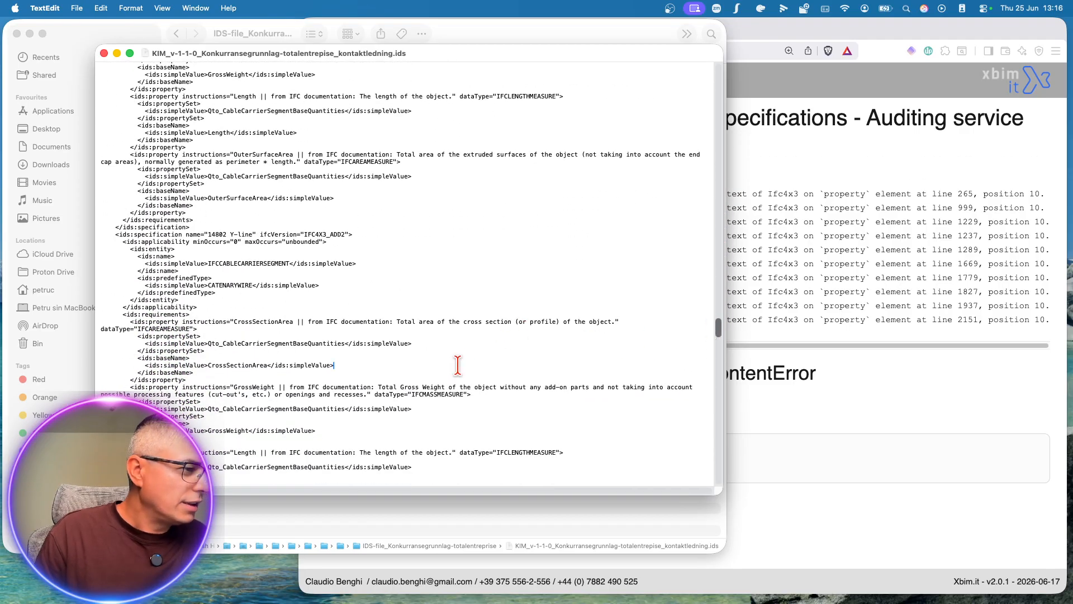
Step: Try to delete dataType="IFCMASSMEASURE" from the GrossWeight property of specification 14802 Y-line, and close the file without changes
mouse_move(374, 394)
left_mouse_down()
mouse_move(475, 391)
mouse_move(371, 393)
left_mouse_up()
left_click(475, 393)
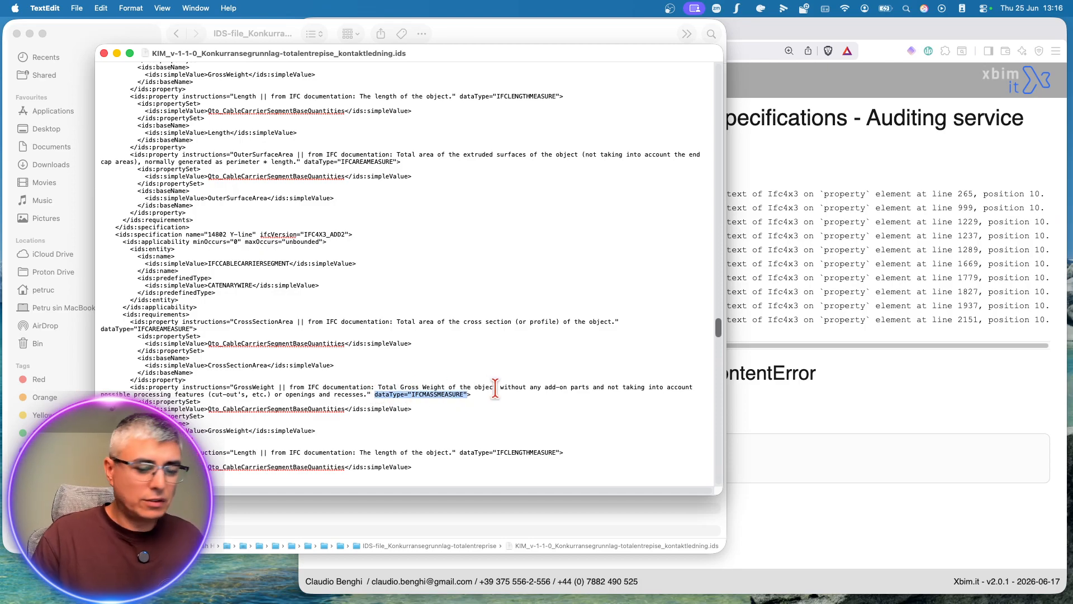
key("BackSpace")
left_click(377, 342)
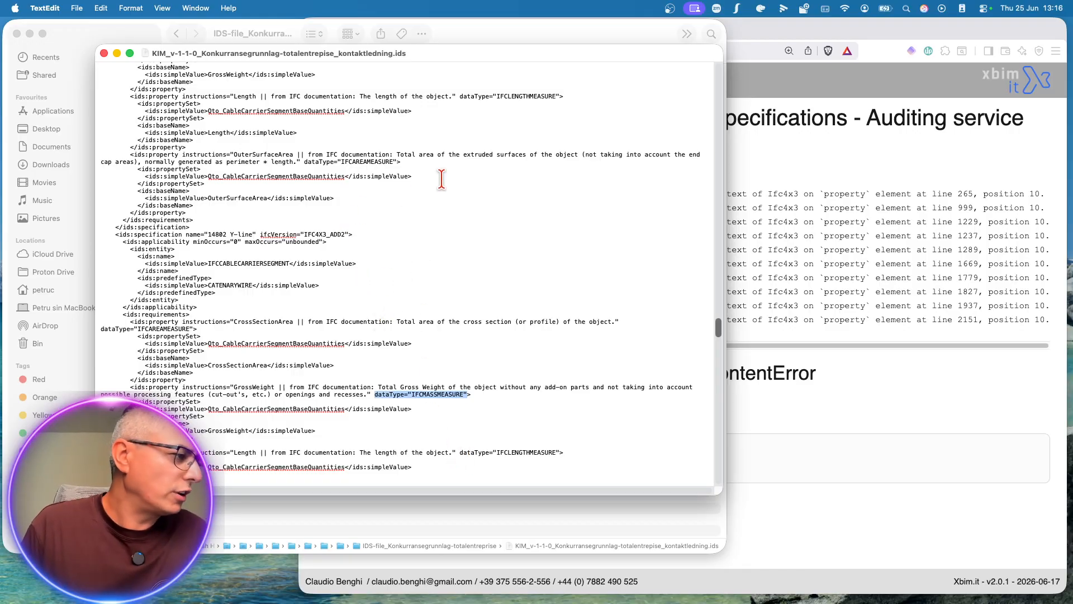
left_click(105, 54)
left_click(311, 225)
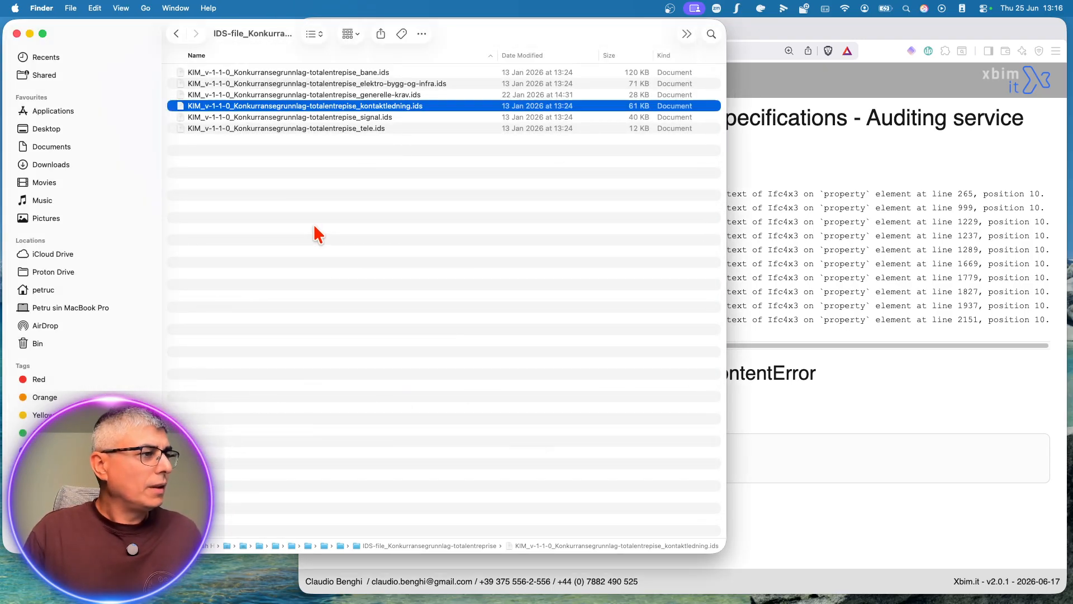
Step: Copy KIM_v-1-1-0_Konkurransegrunnlag-totalentrepise_bane.ids to the desktop, replacing the existing file of the same name, and return to the IDS folder
left_click(381, 199)
left_click(358, 74)
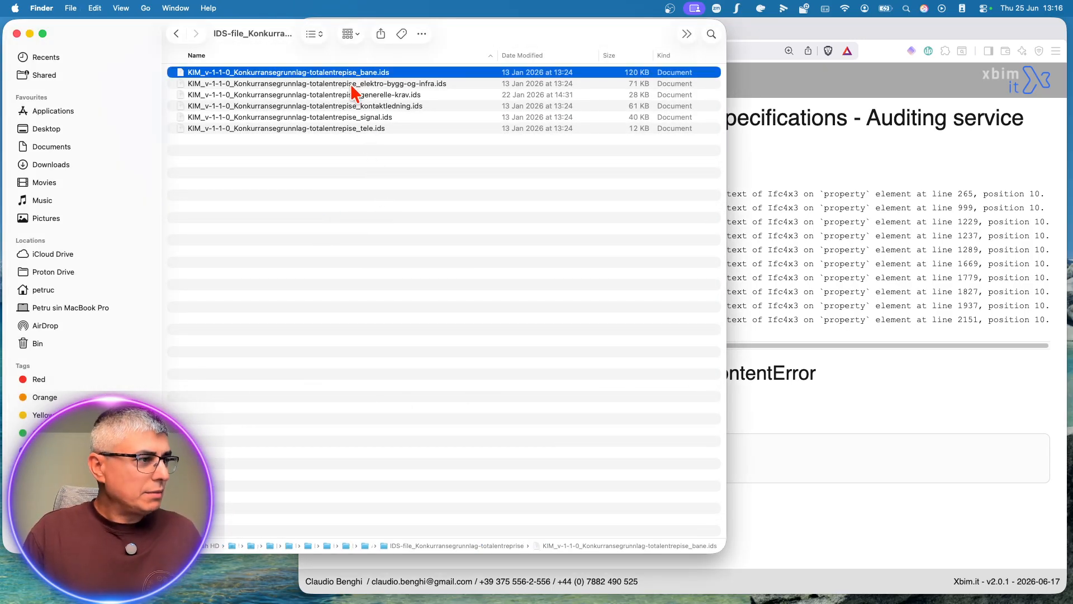
left_click(245, 587)
left_click(604, 479)
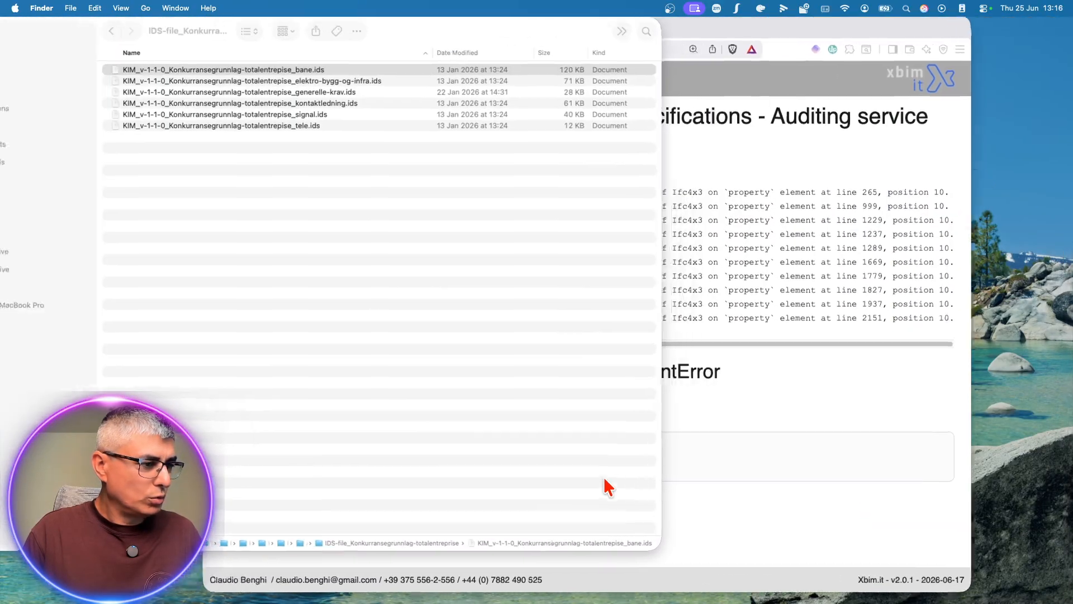
left_click(311, 581)
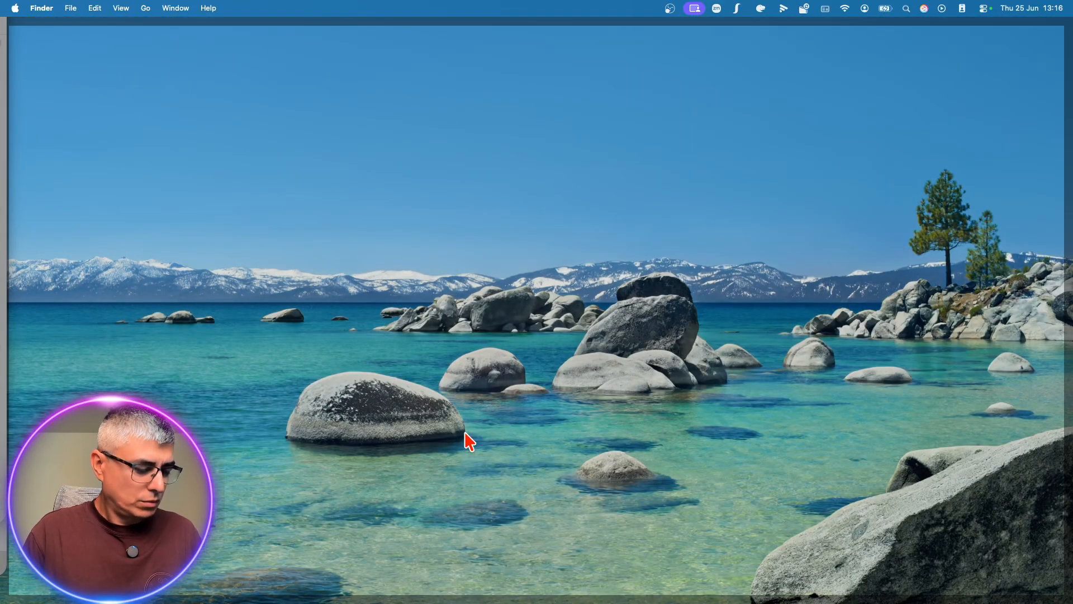
right_click(492, 345)
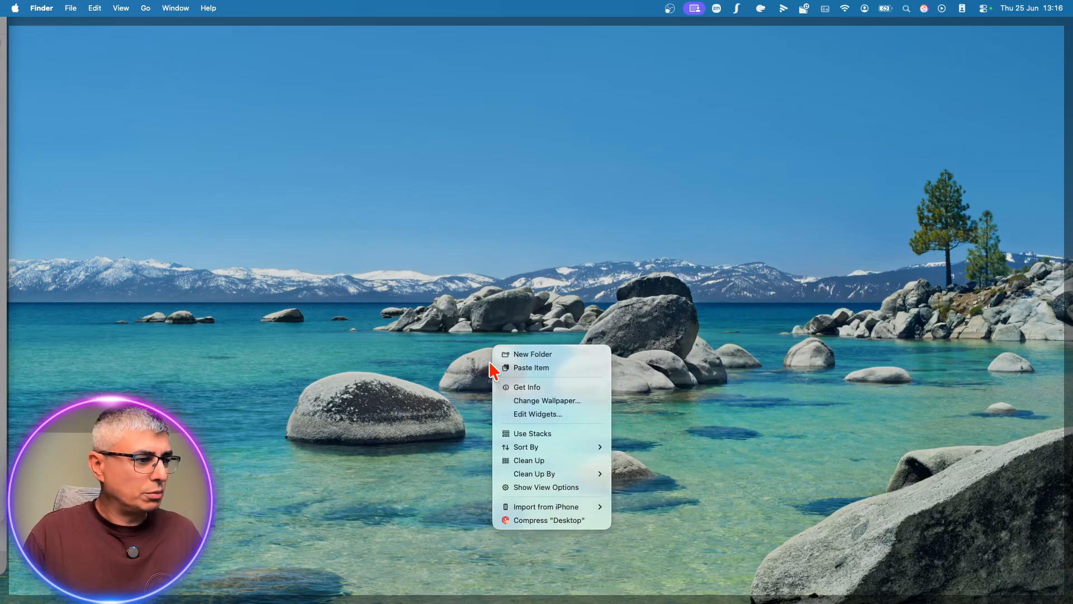
left_click(400, 356)
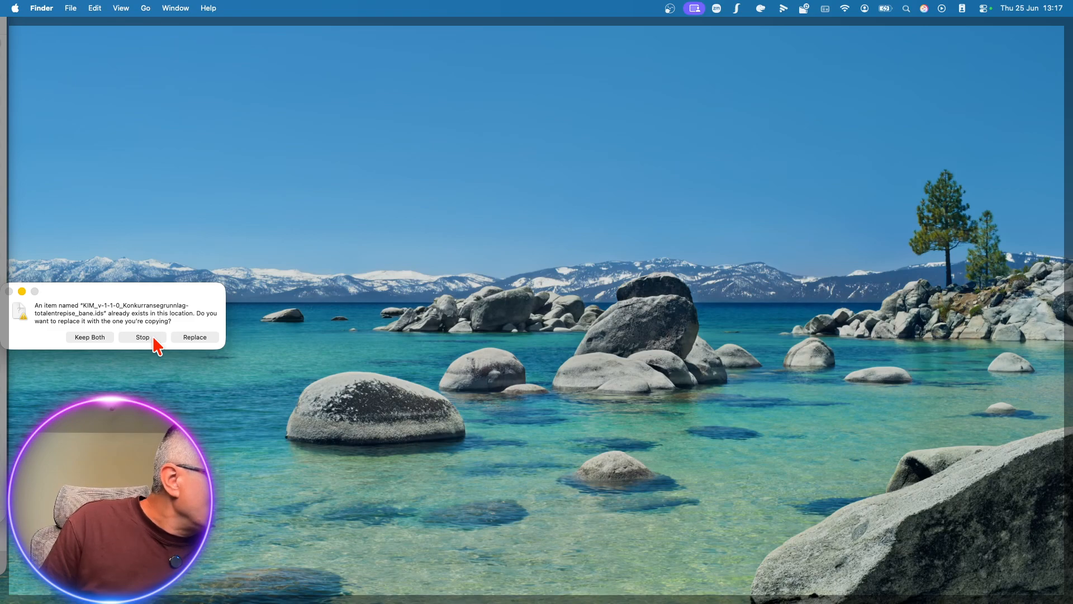
left_click(205, 338)
left_click(687, 382)
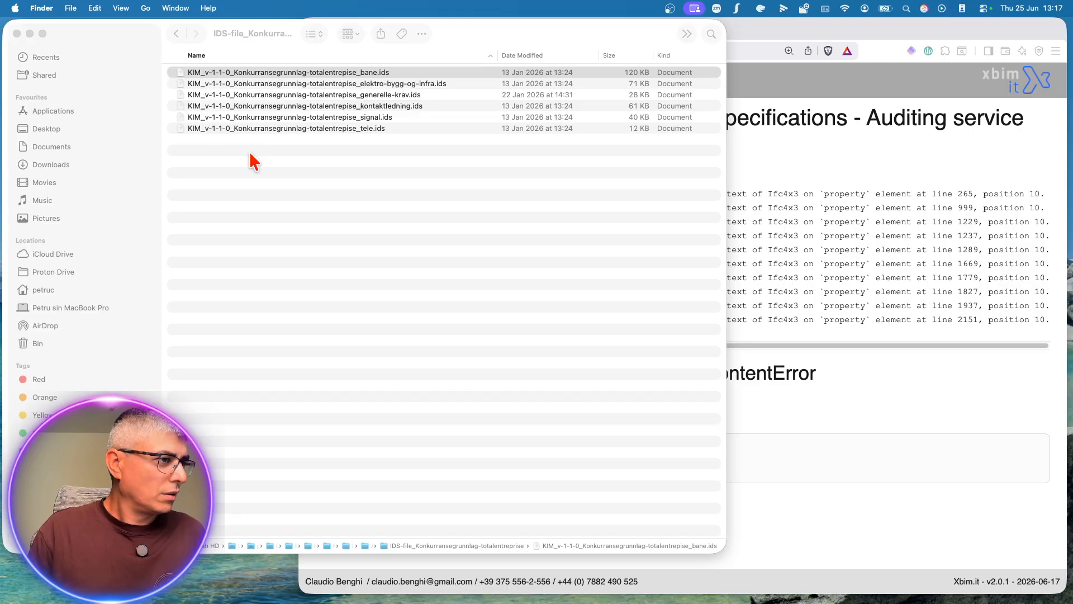
left_click(393, 274)
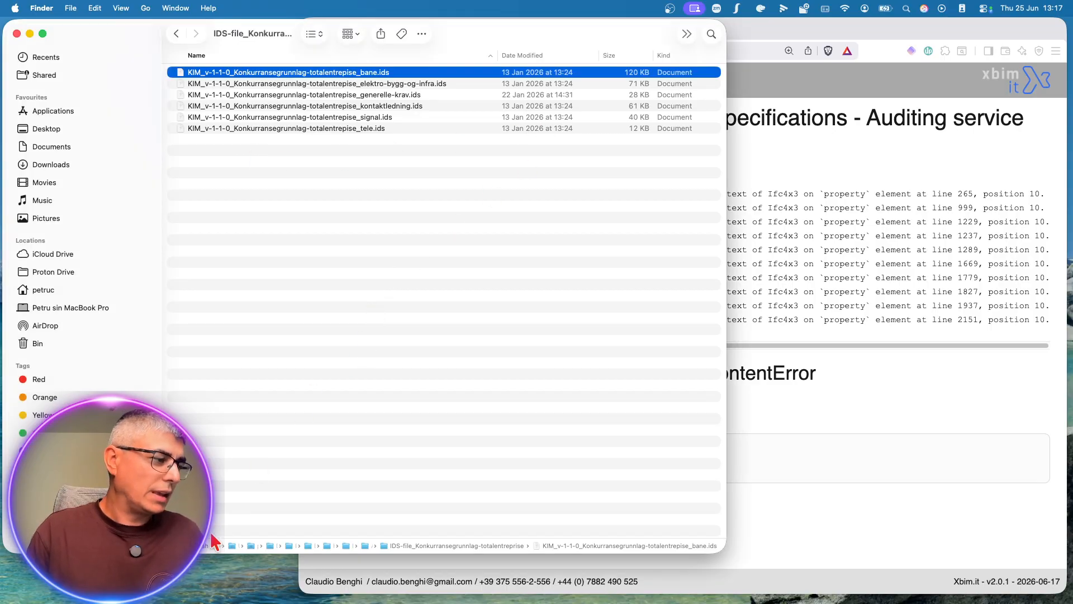
Step: Switch to Visual Studio Code and allow Claude's command that adds write permission and creates the FIXED file, plus its audit of that file
key("ctrl+Right")
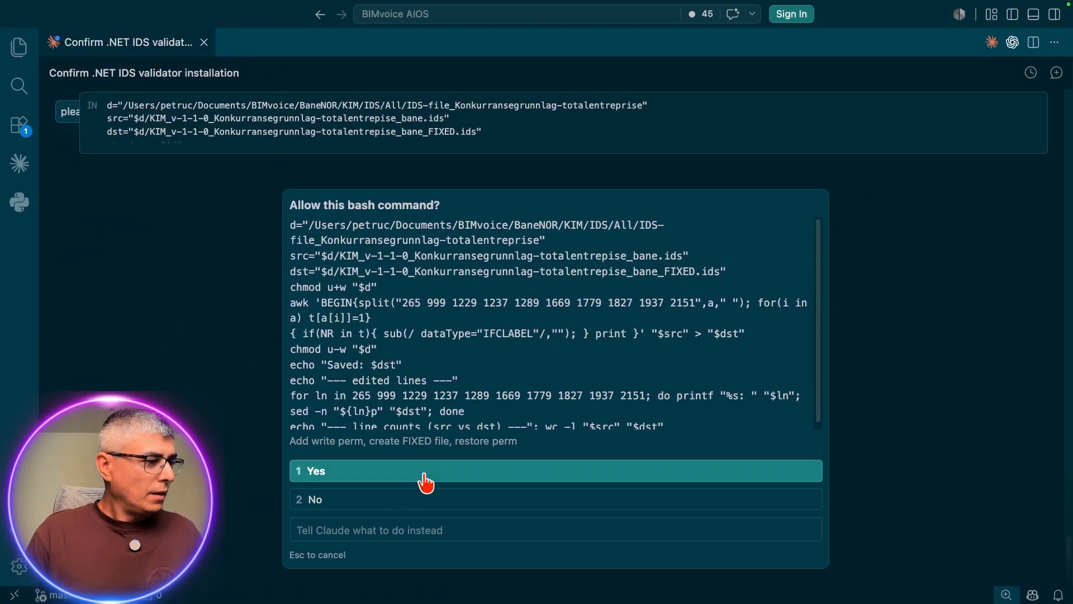
left_click(422, 473)
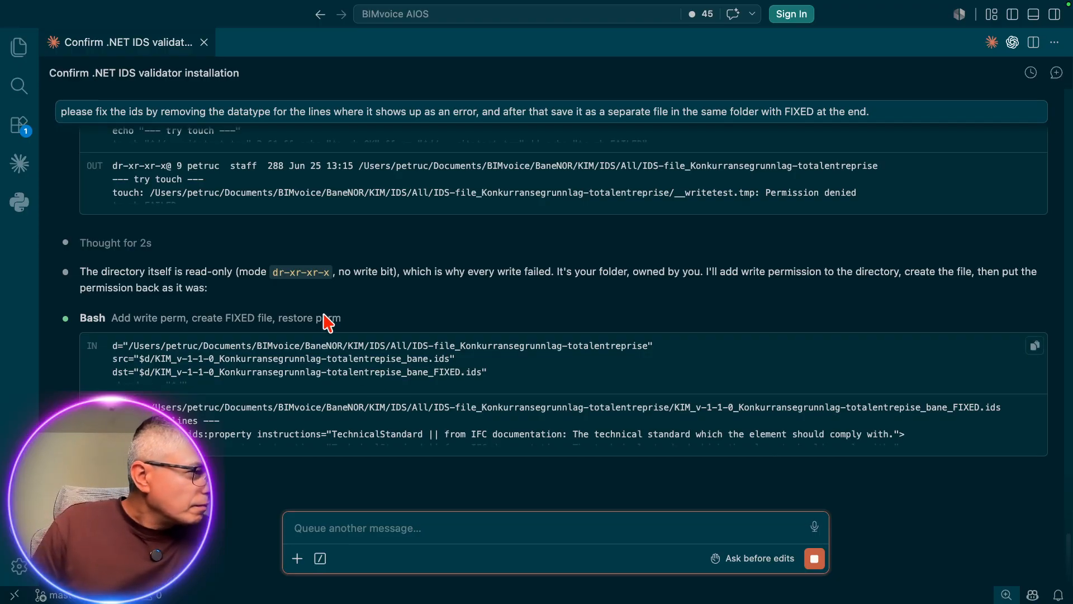
scroll(354, 366, "up", 5)
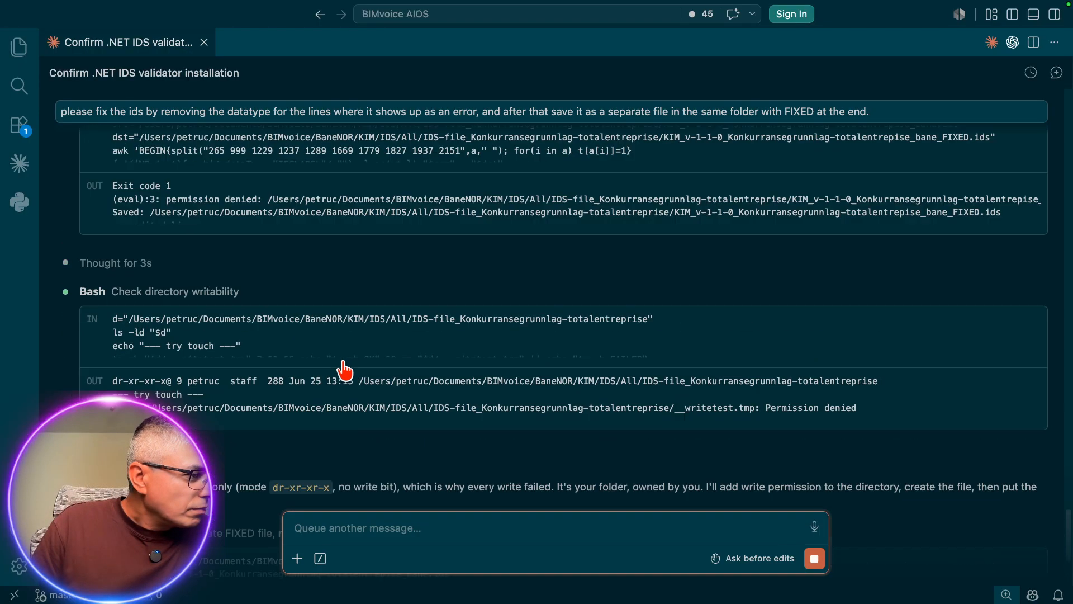
scroll(410, 383, "up", 2)
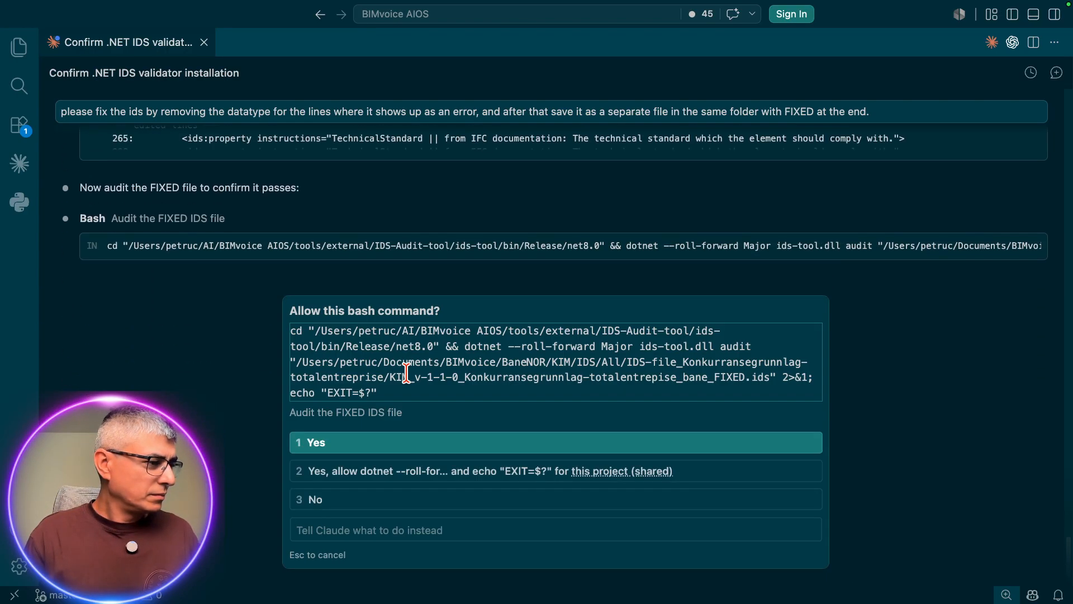
left_click(690, 447)
Step: Switch to the xbim IDS audit page in Brave and upload KIM_v-1-1-0_Konkurransegrunnlag-totalentrepise_bane_FIXED.ids from Finder for a new audit
key("ctrl+Up")
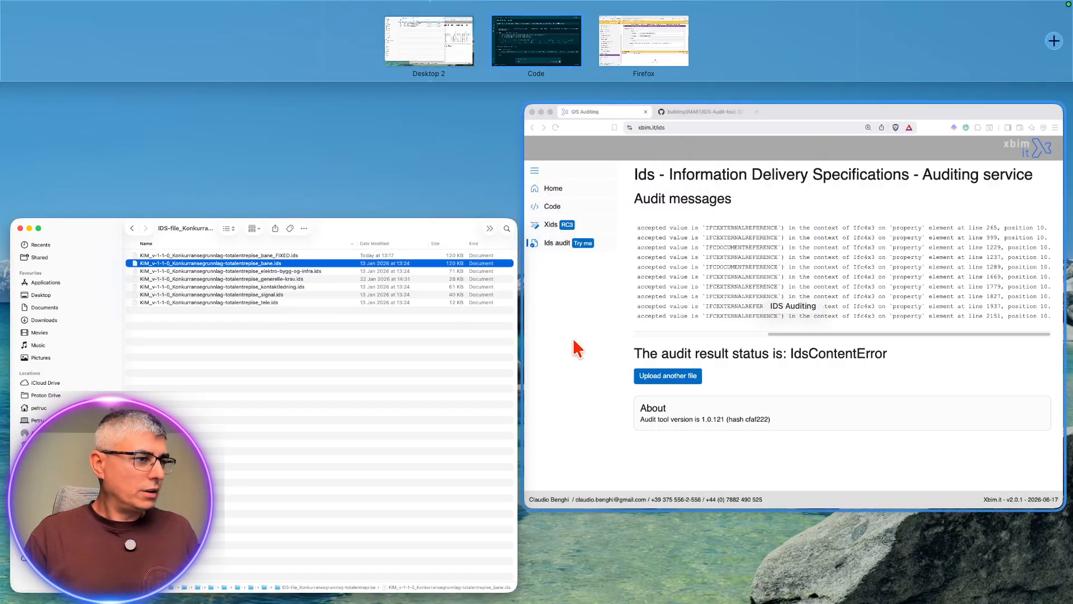
left_click(374, 377)
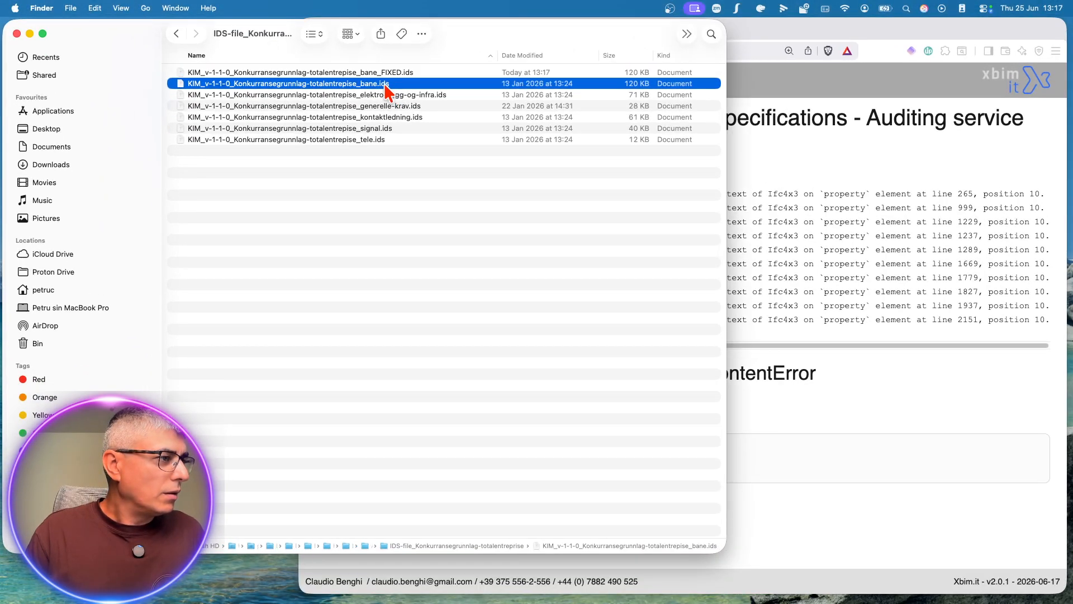
left_click(415, 72)
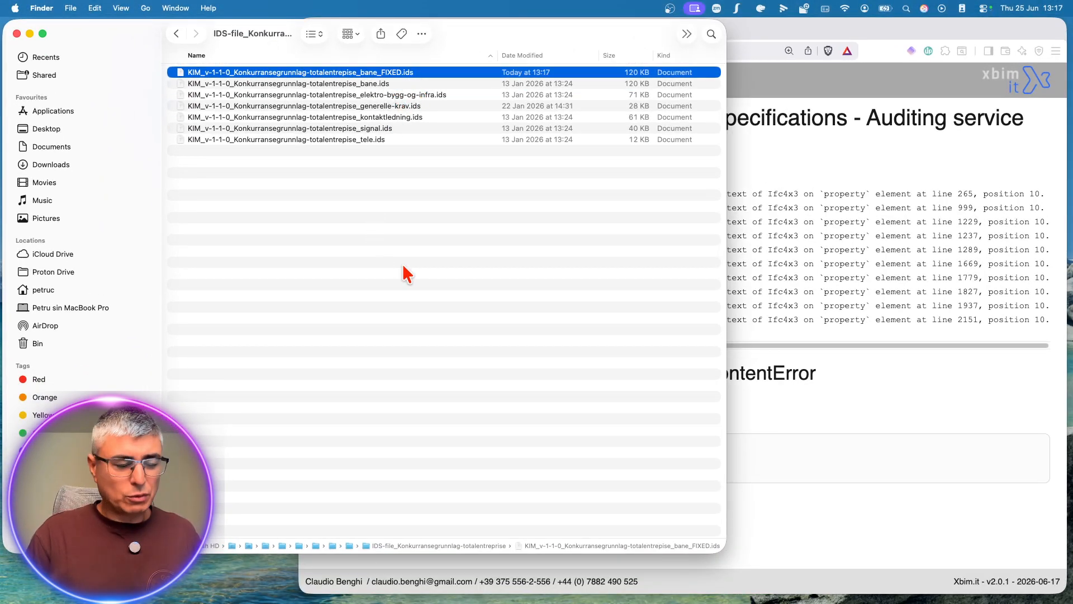
key("ctrl+Up")
left_click(687, 280)
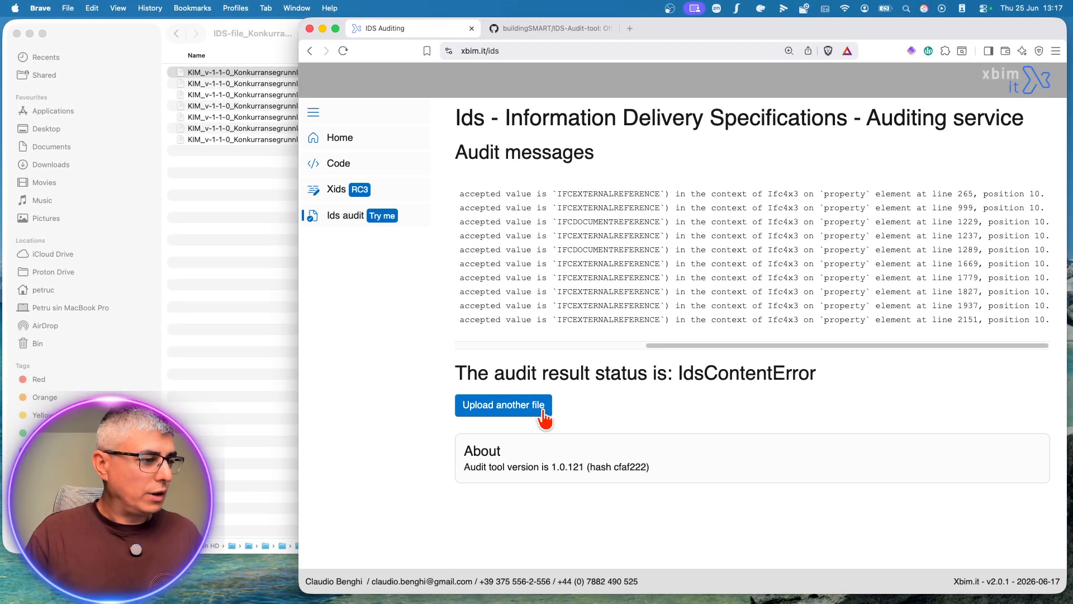
left_click(503, 405)
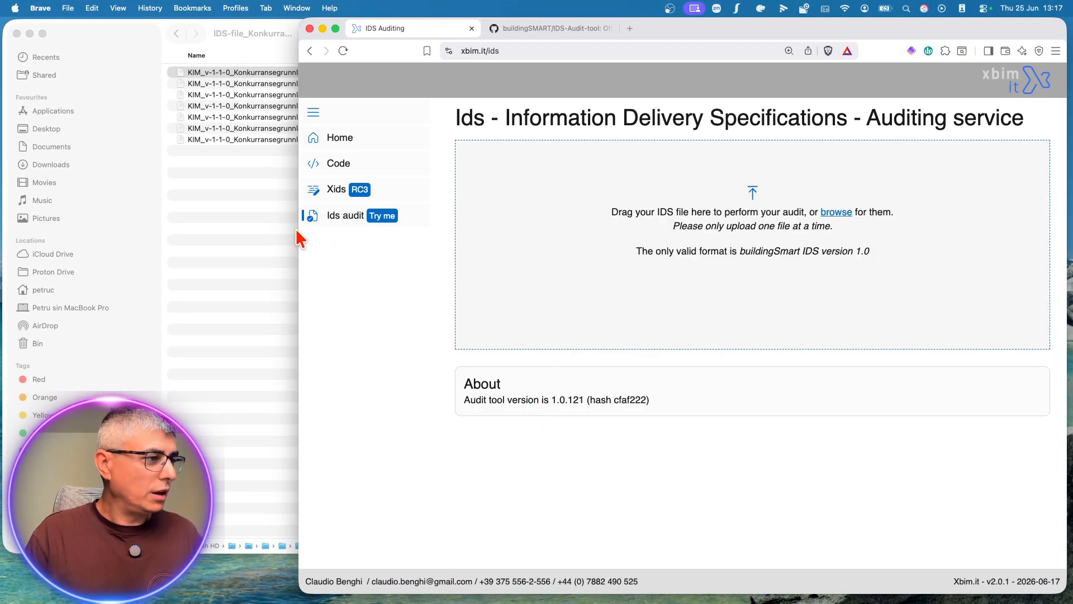
left_click_drag(297, 230, 416, 224)
left_click(380, 228)
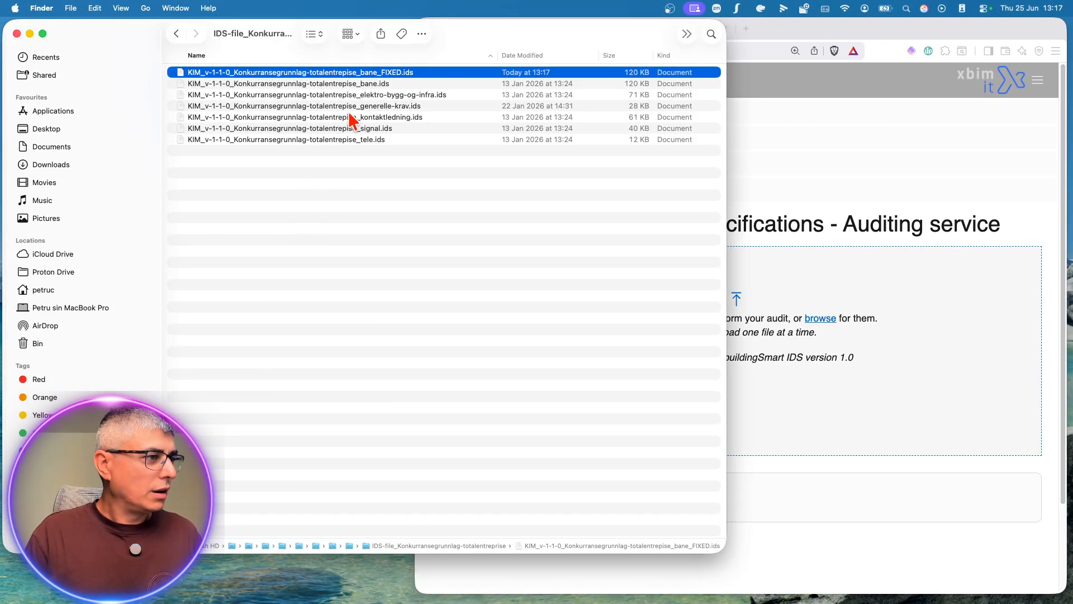
left_click_drag(400, 80, 814, 376)
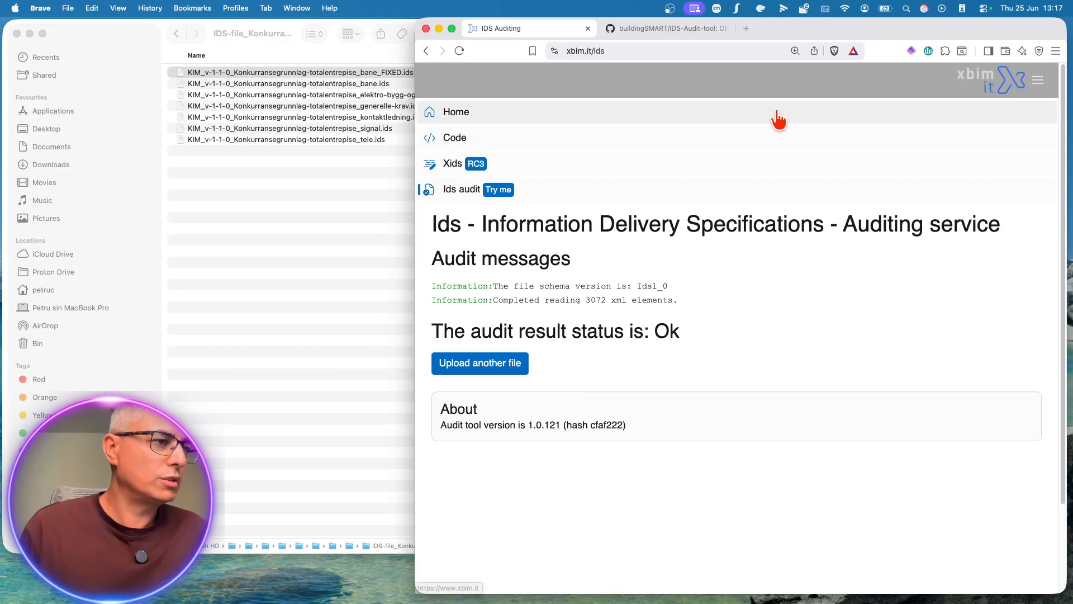
Step: Open idsedit.com in a new browser tab and try to load KIM_v-1-1-0_Konkurransegrunnlag-totalentrepise_bane_FIXED.ids into it from Finder
left_click(746, 28)
type("ids")
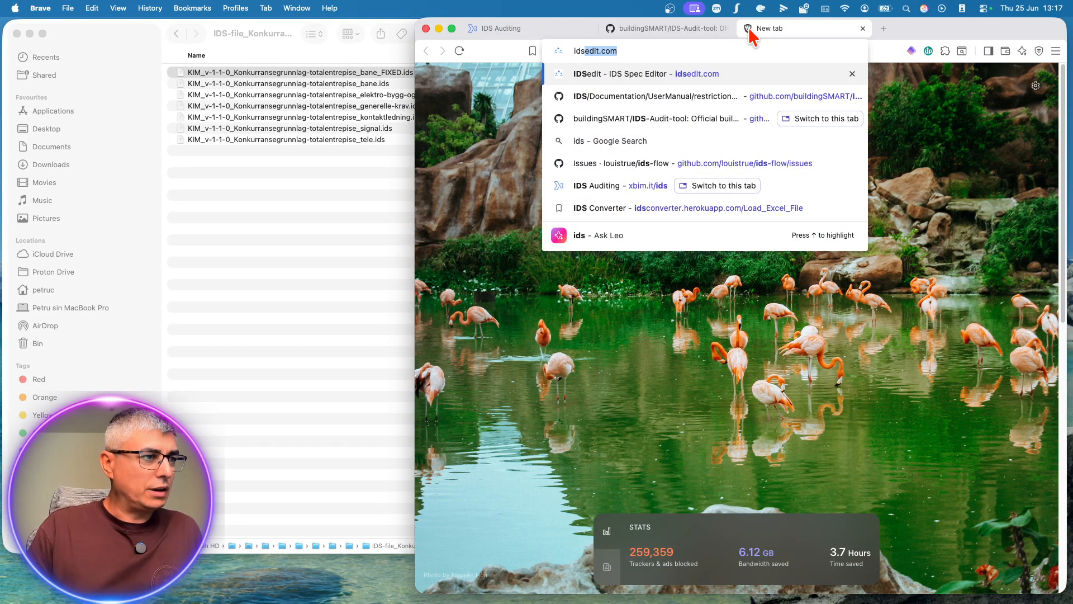
key("Return")
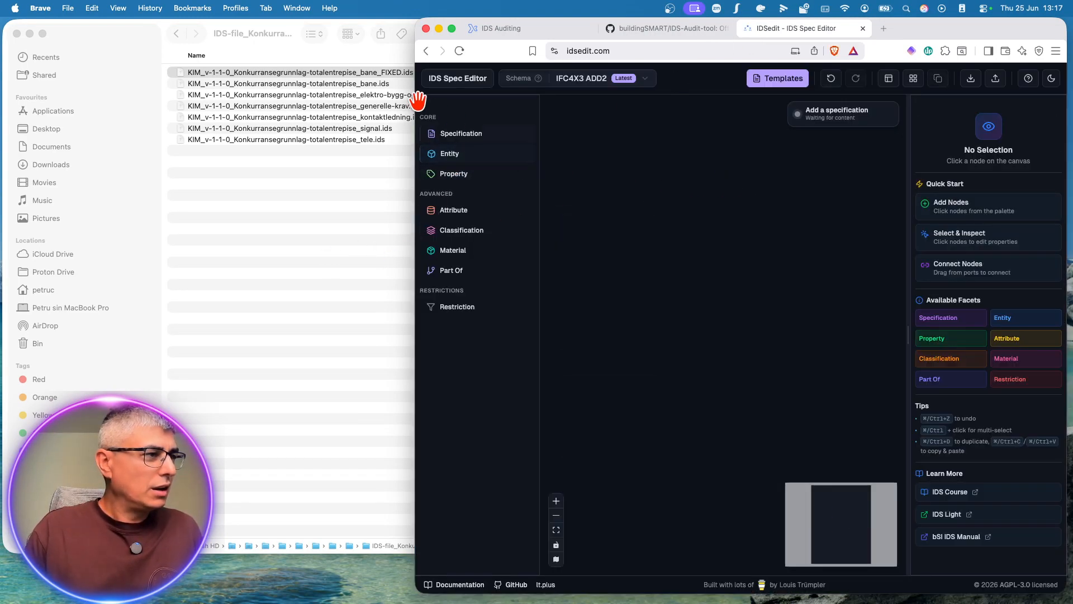
left_click_drag(383, 75, 638, 238)
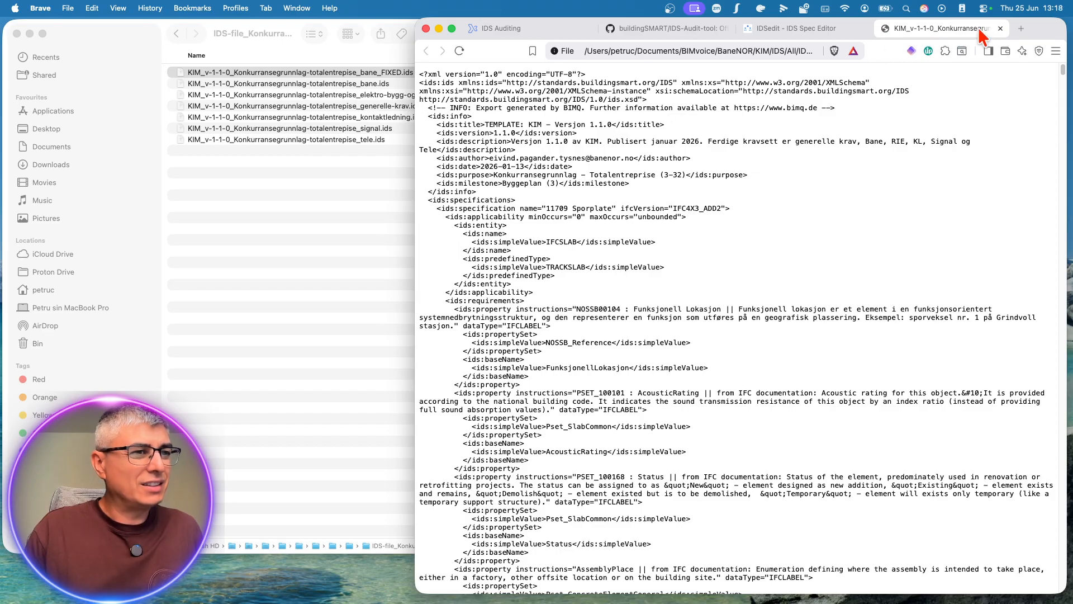
scroll(831, 179, "down", 10)
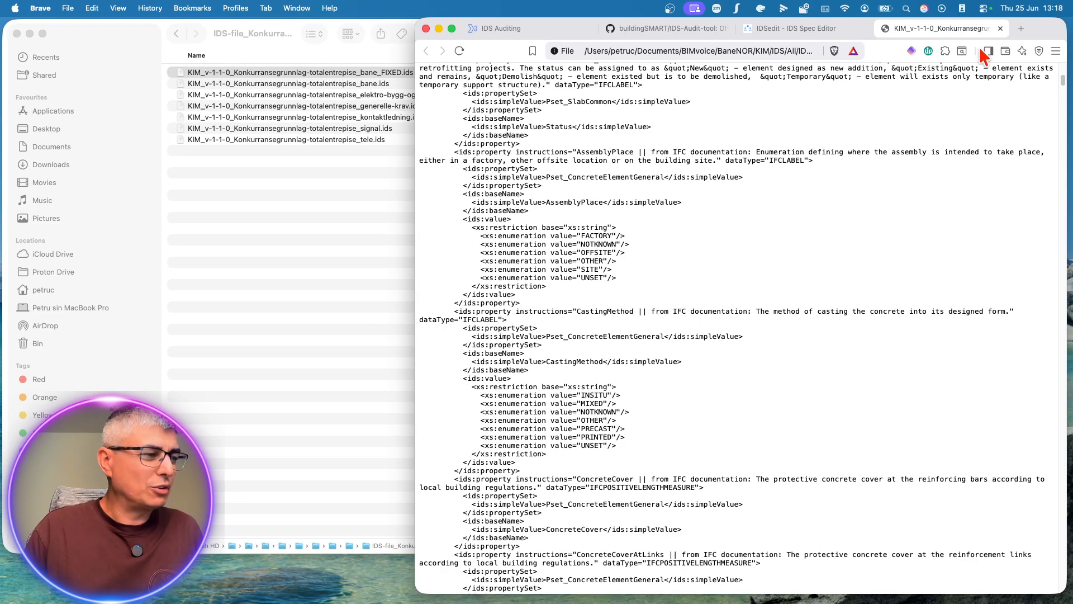
Step: Close the raw XML, IDSedit and IDS-Audit-tool GitHub tabs, keeping only the xbim IDS audit page
left_click(1000, 28)
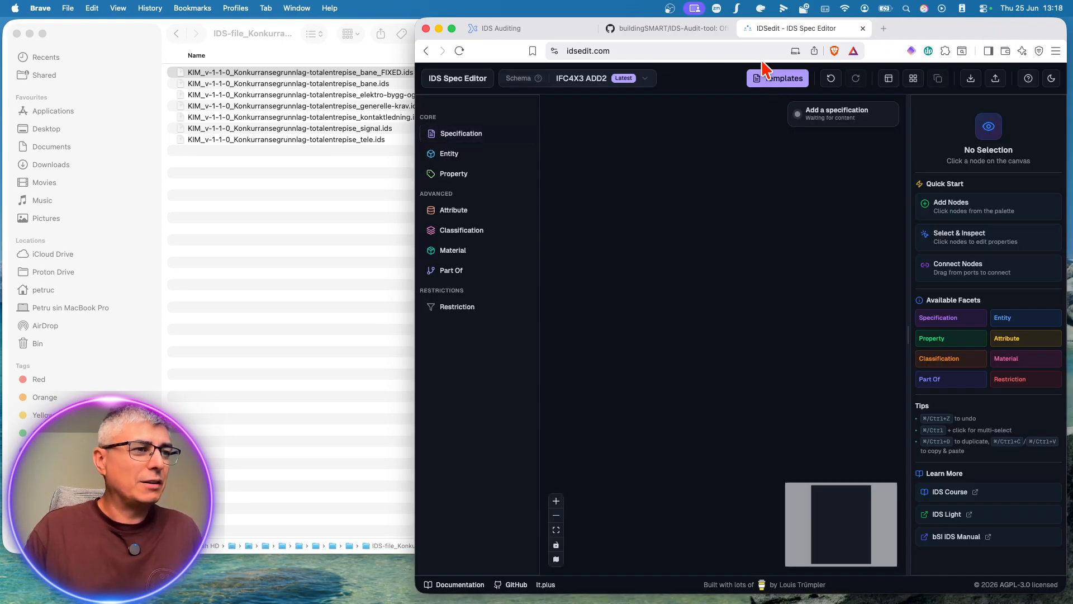
left_click(862, 28)
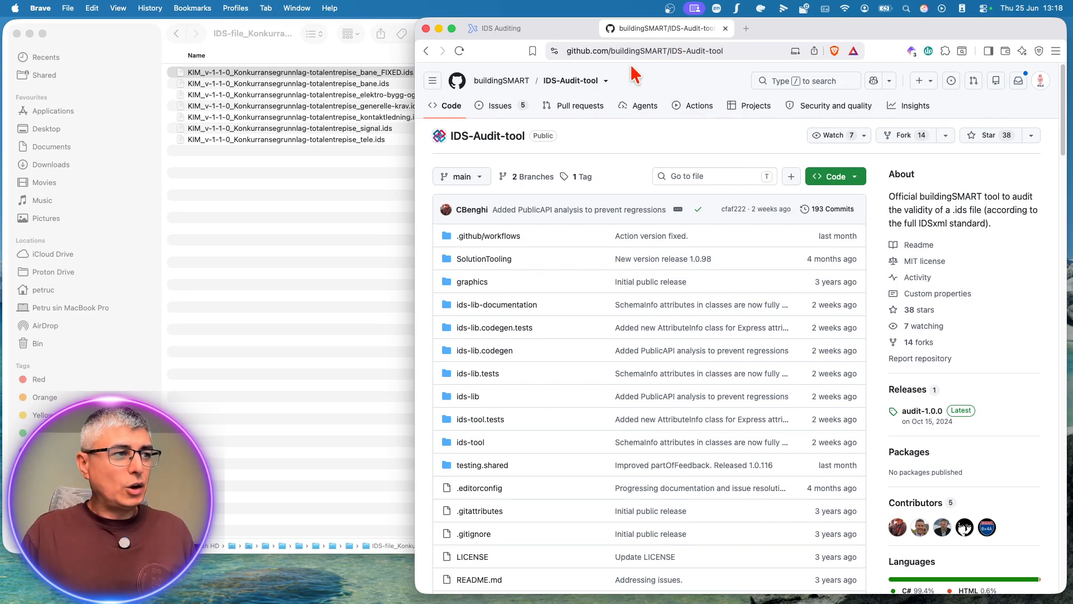
left_click(725, 28)
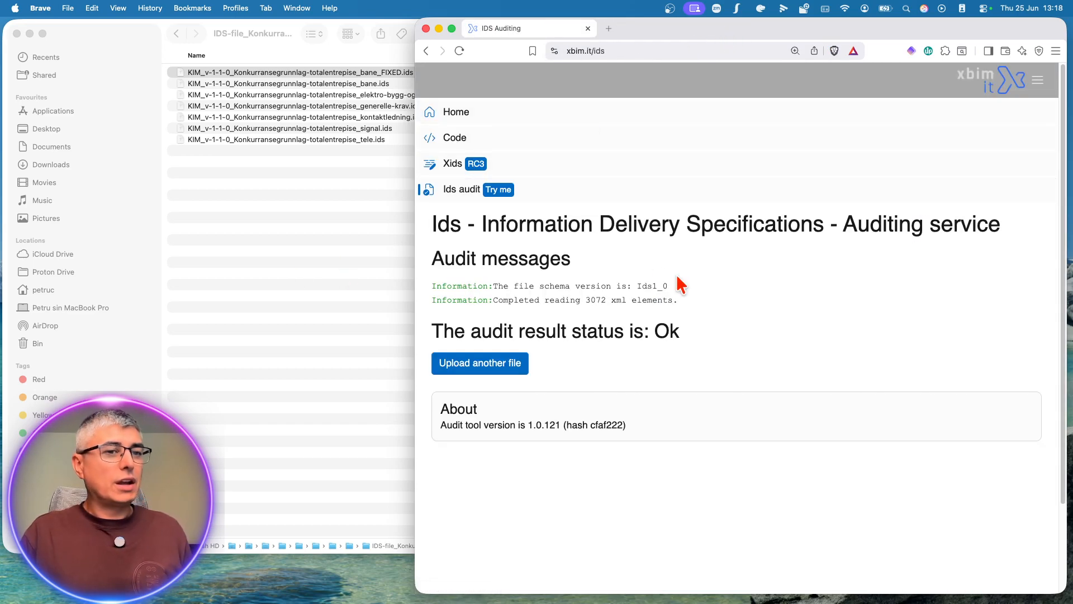
Step: Switch to Visual Studio Code and ask Claude to "check again if it is a valid ids"
key("ctrl+Up")
left_click(538, 53)
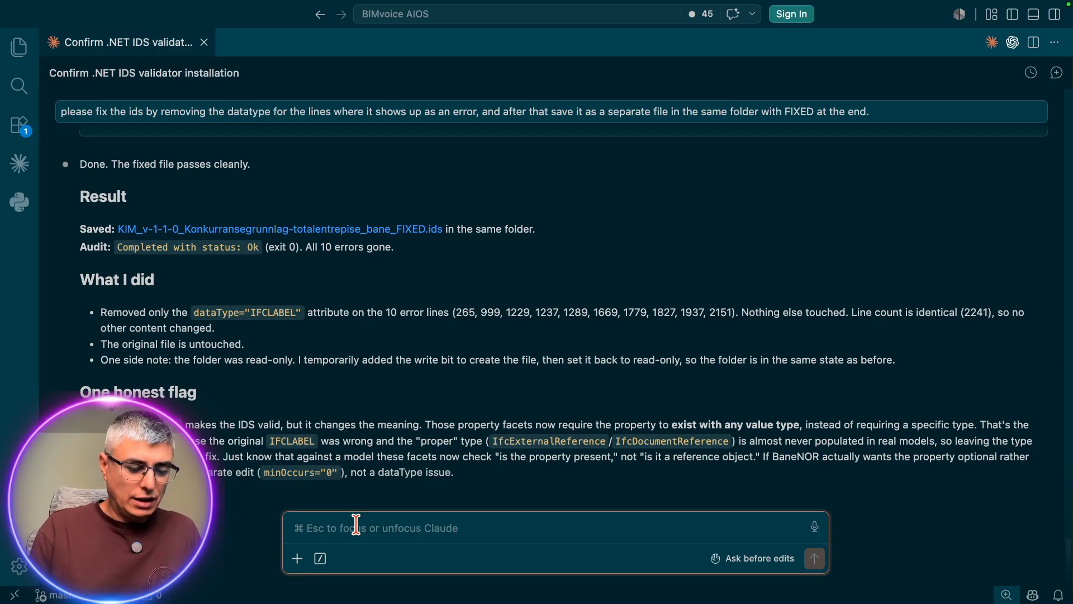
type("c")
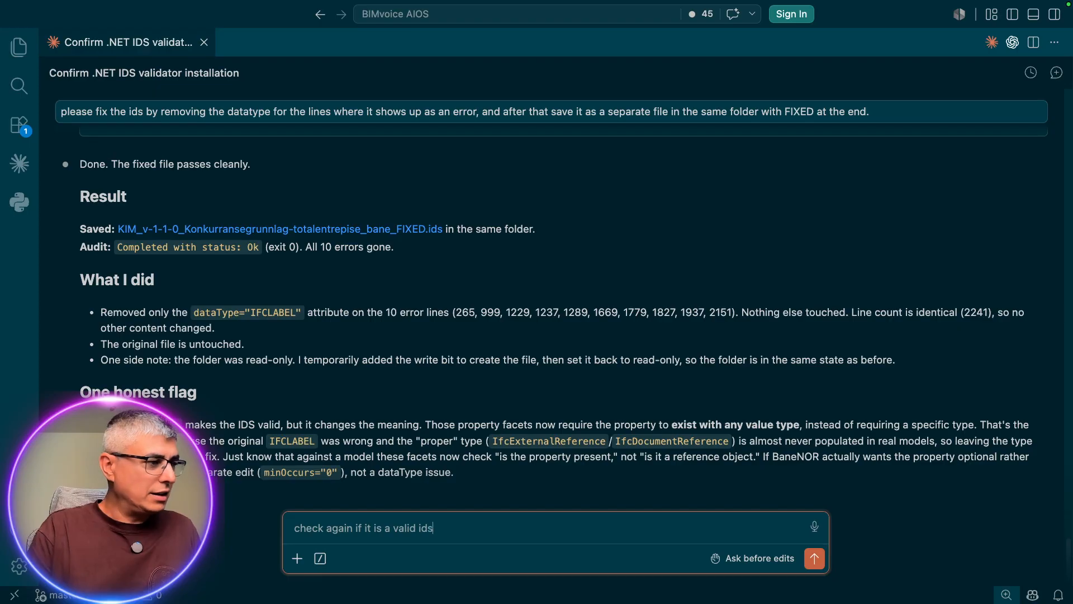
key("Return")
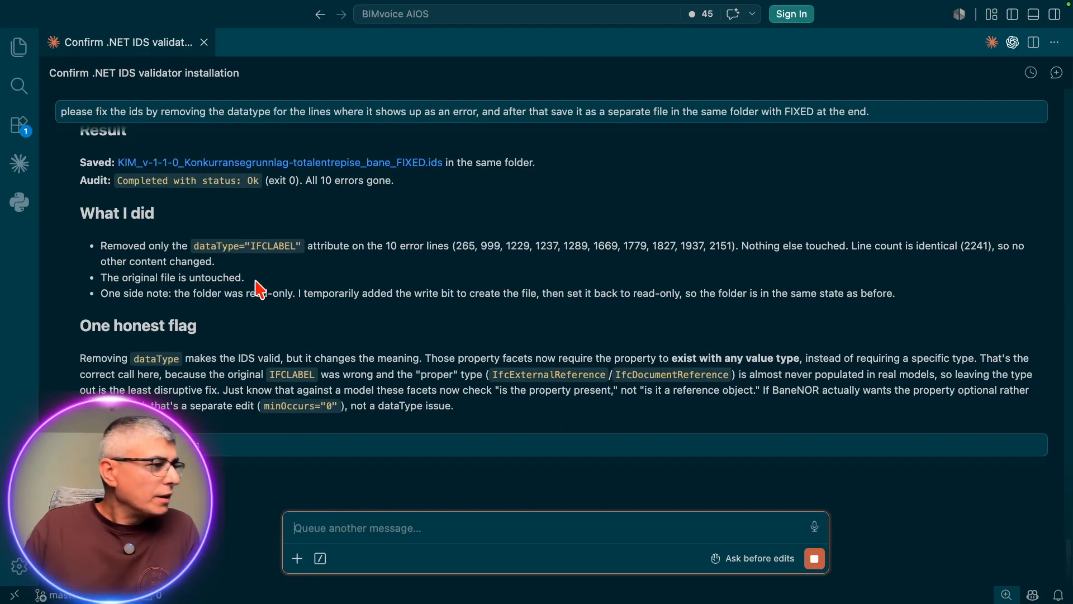
Step: Review Claude's fix summary, its note on the consequences of removing dataType, and the outcome of the repeated audit
scroll(260, 313, "up", 2)
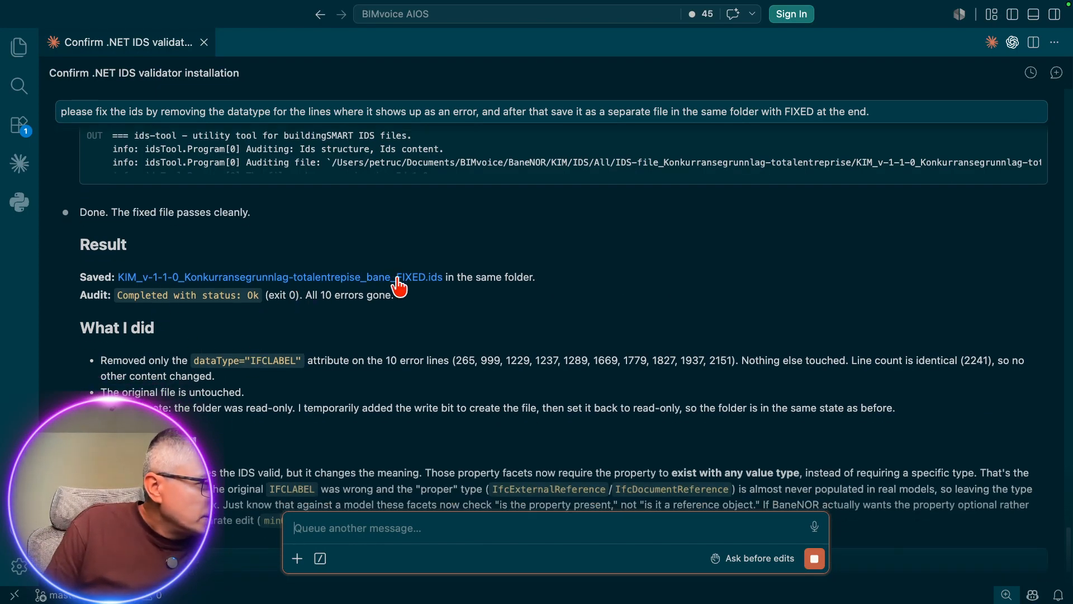
scroll(362, 313, "down", 2)
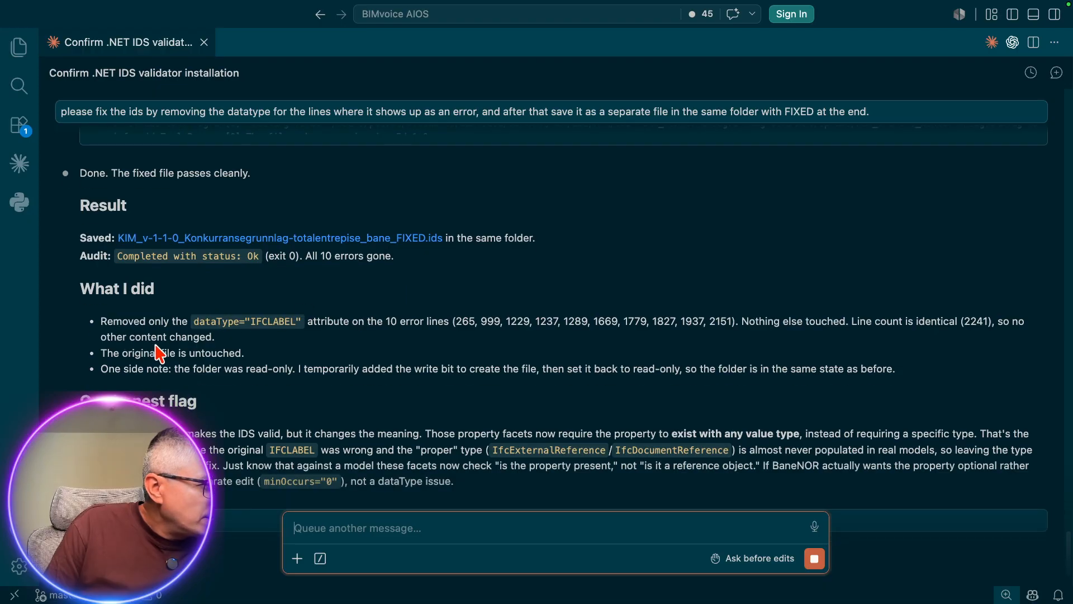
left_click_drag(127, 256, 334, 258)
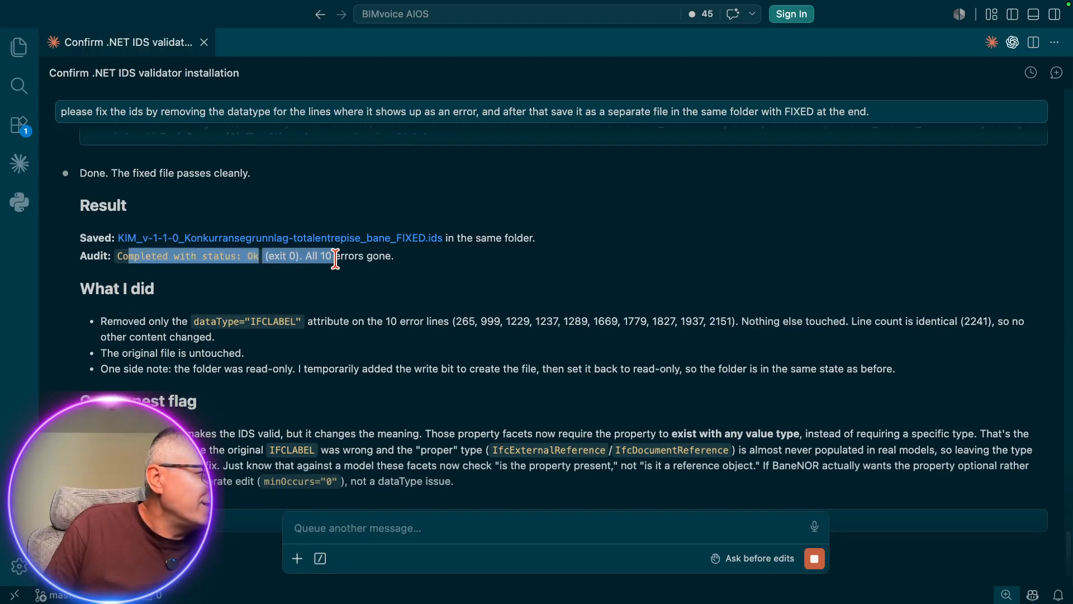
left_click(335, 259)
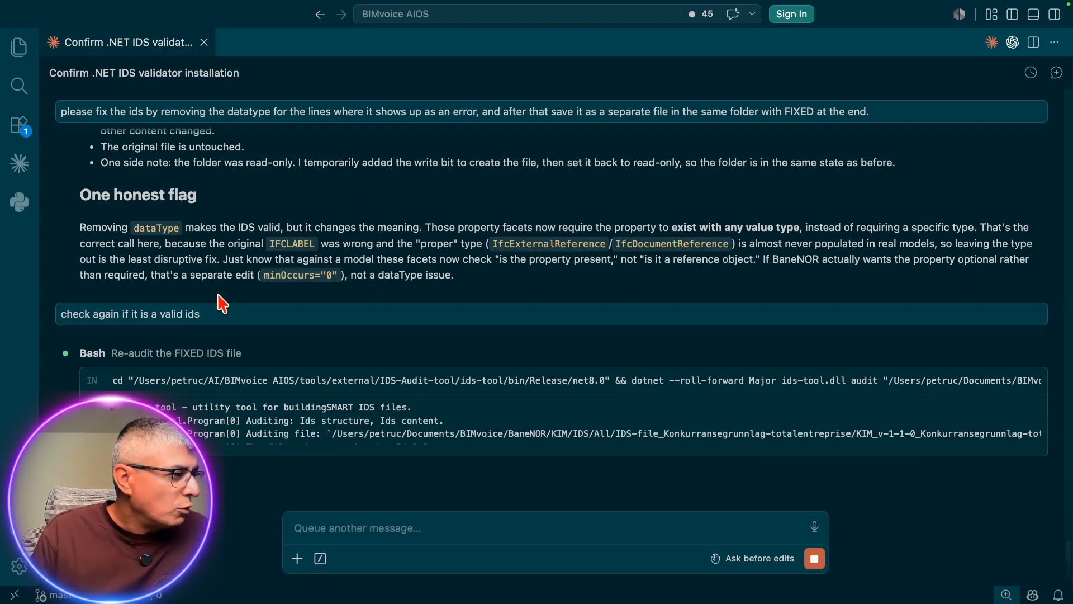
left_click_drag(429, 241, 400, 226)
left_click(391, 234)
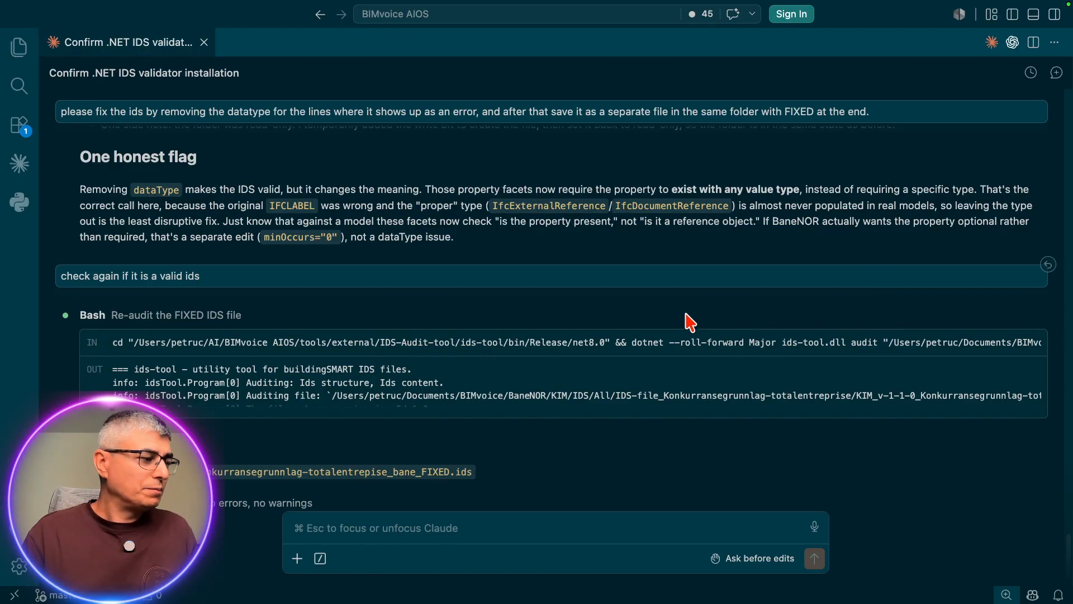
scroll(738, 327, "down", 2)
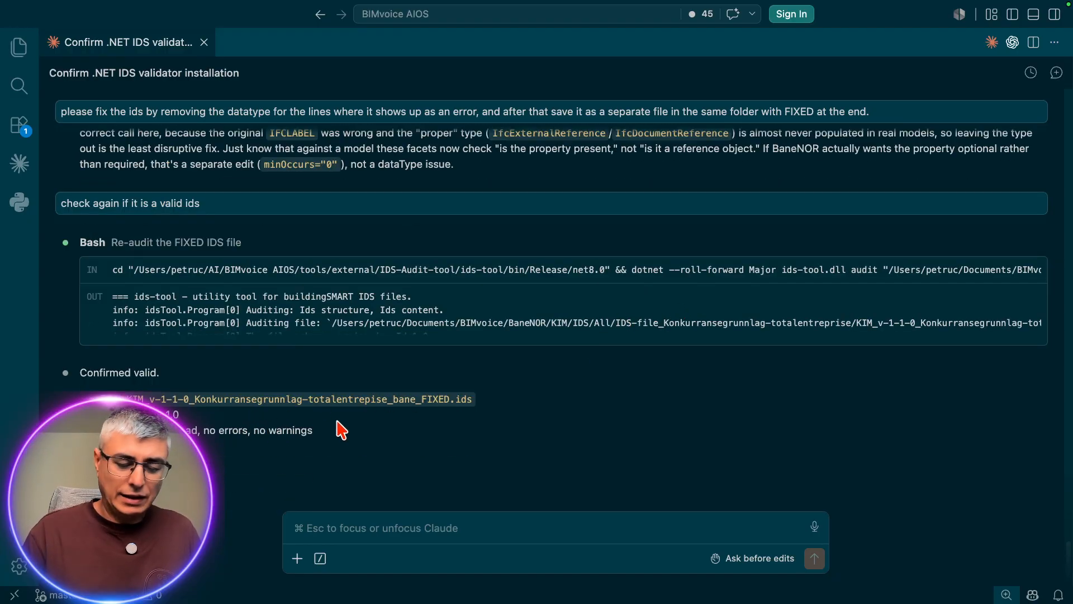
Step: Switch to Finder and open the IDS-file_Konkurransegrunnlag-totalentreprise folder inside the Fixed folder
key("ctrl+Up")
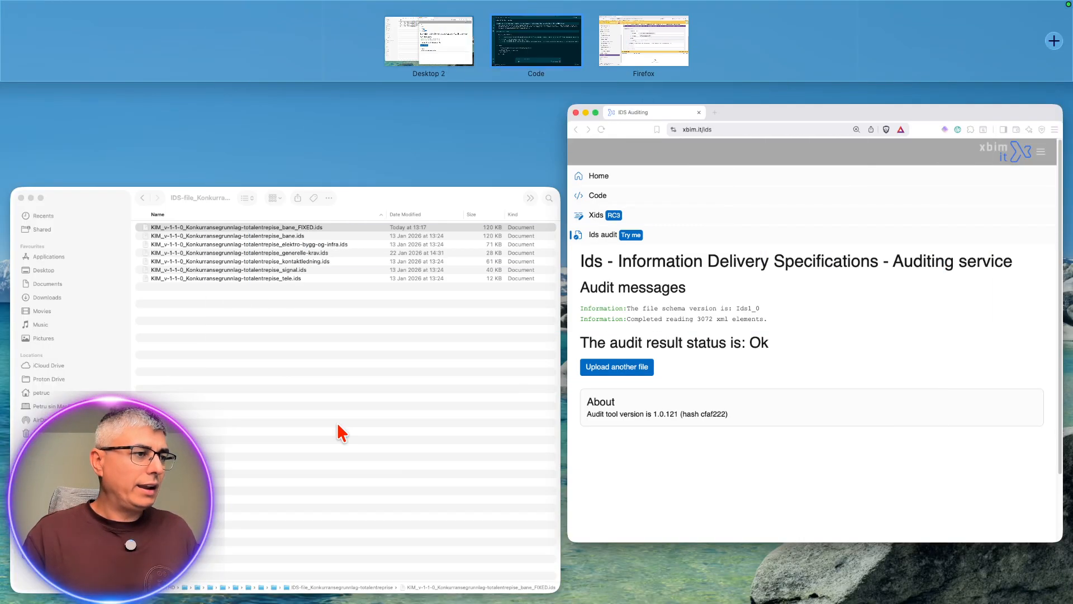
left_click(457, 54)
left_click(319, 240)
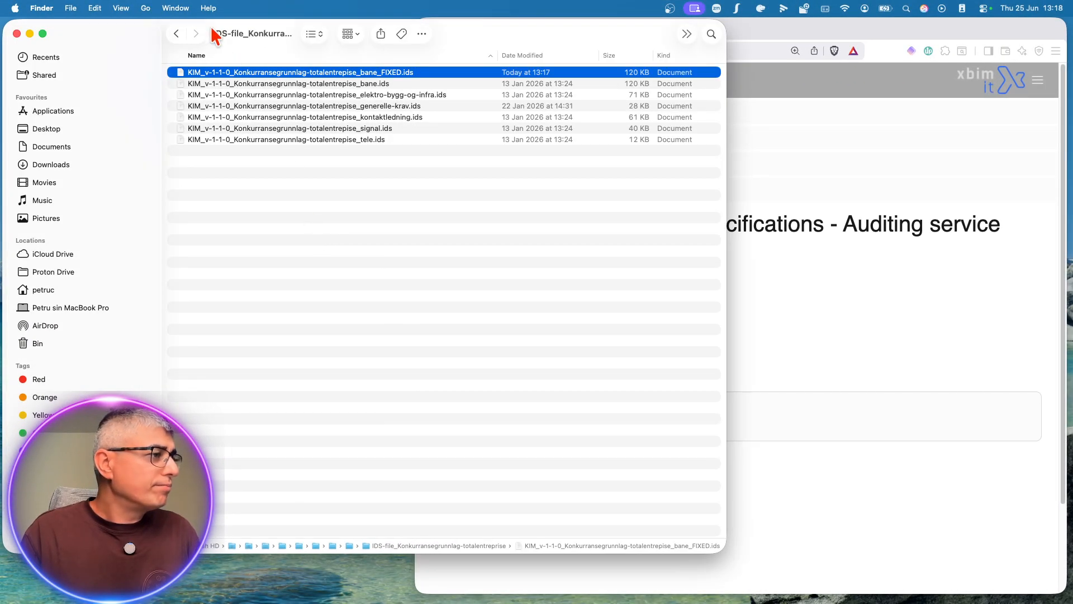
left_click(177, 34)
double_click(233, 84)
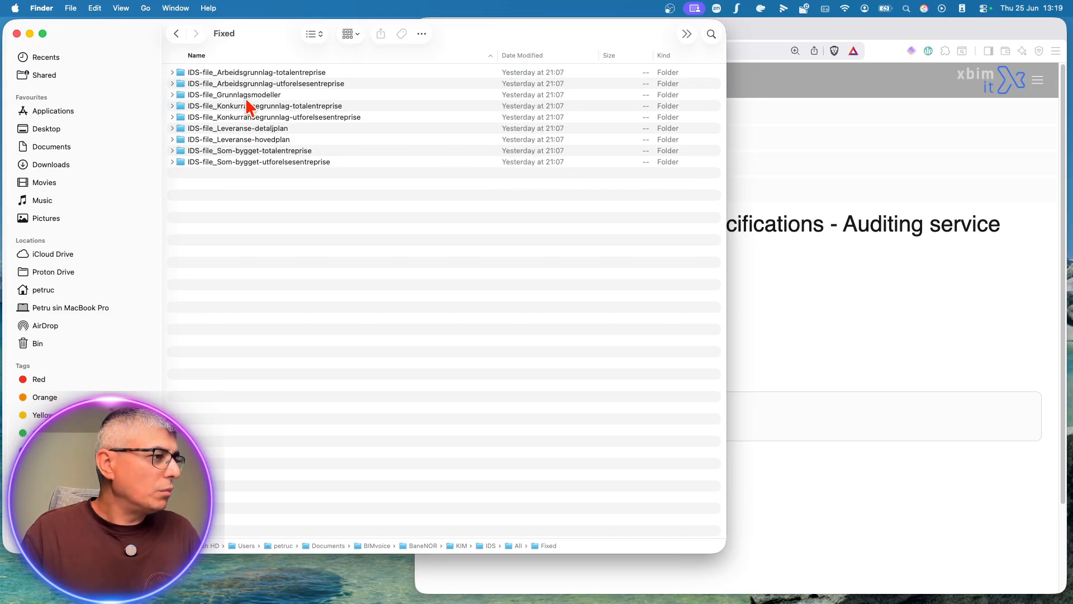
left_click(300, 99)
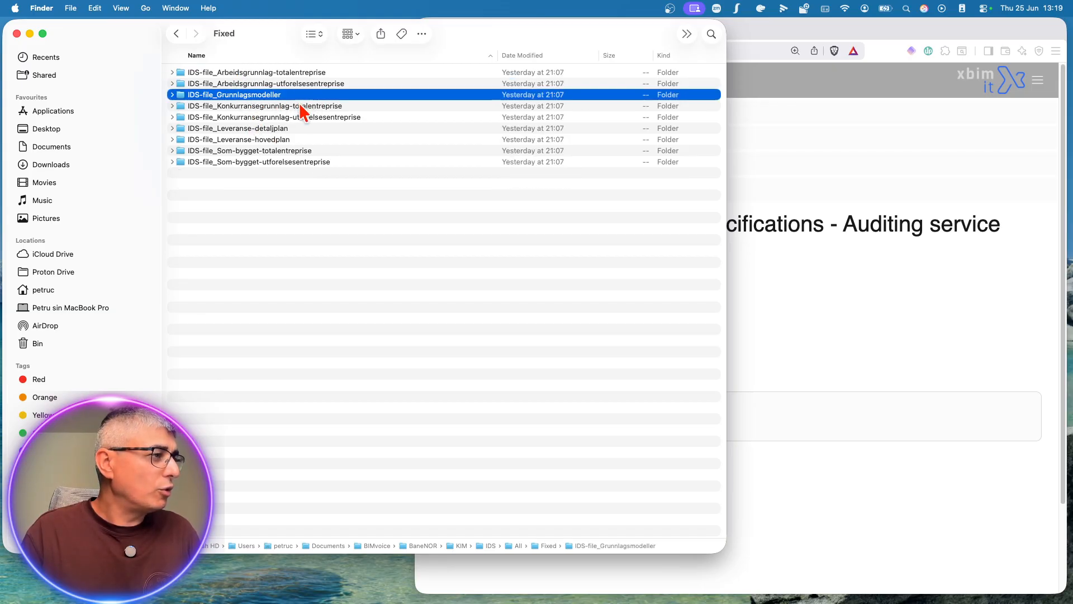
double_click(297, 106)
Step: Open KIM_v-1-1-0_Konkurransegrunnlag-totalentrepise_bane_FIXED.ids in Visual Studio Code, choosing to always open it with that application
left_click(258, 97)
left_click(272, 84)
left_click(270, 73)
right_click(271, 73)
mouse_move(445, 89)
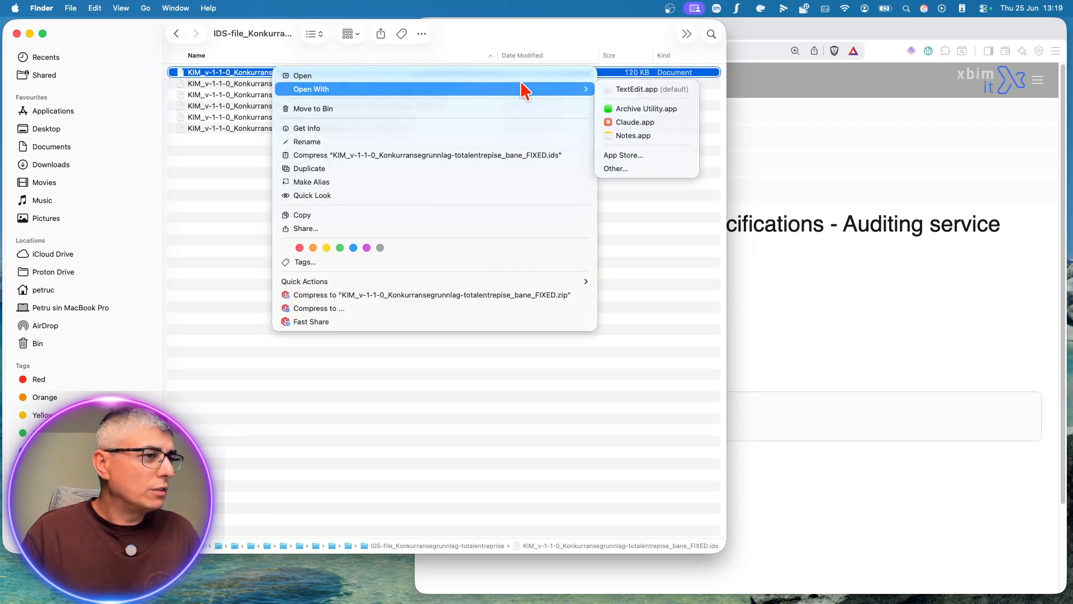
left_click(636, 169)
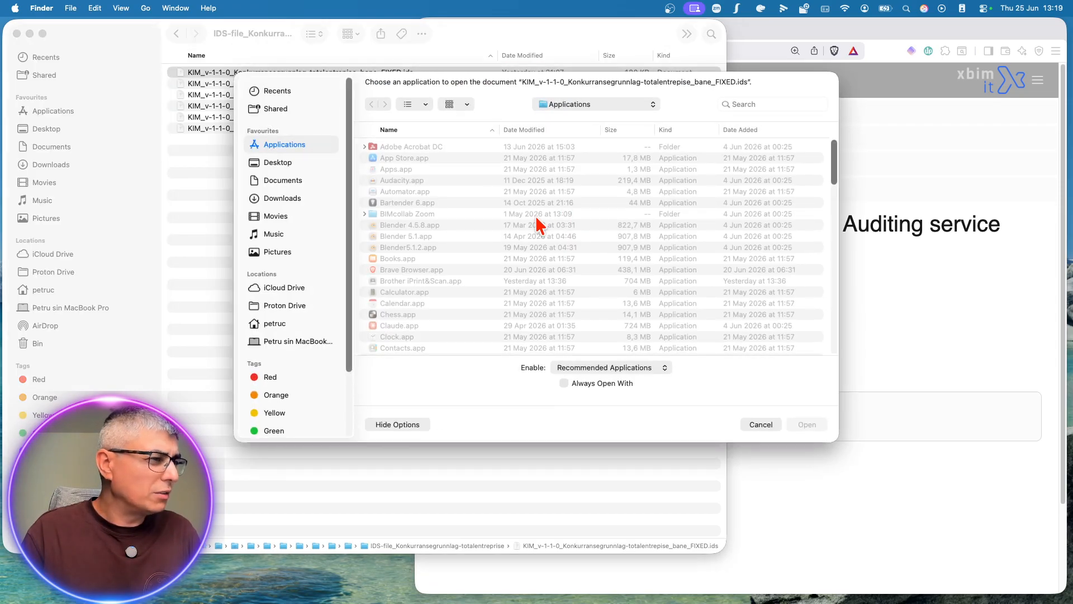
scroll(436, 257, "down", 15)
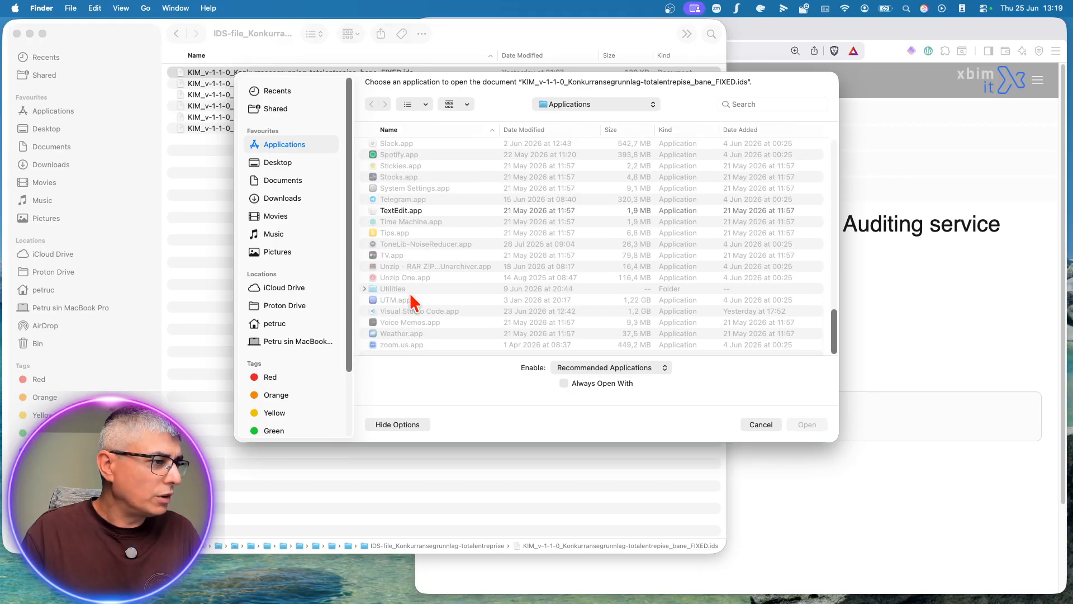
left_click(413, 312)
left_click(596, 385)
left_click(807, 424)
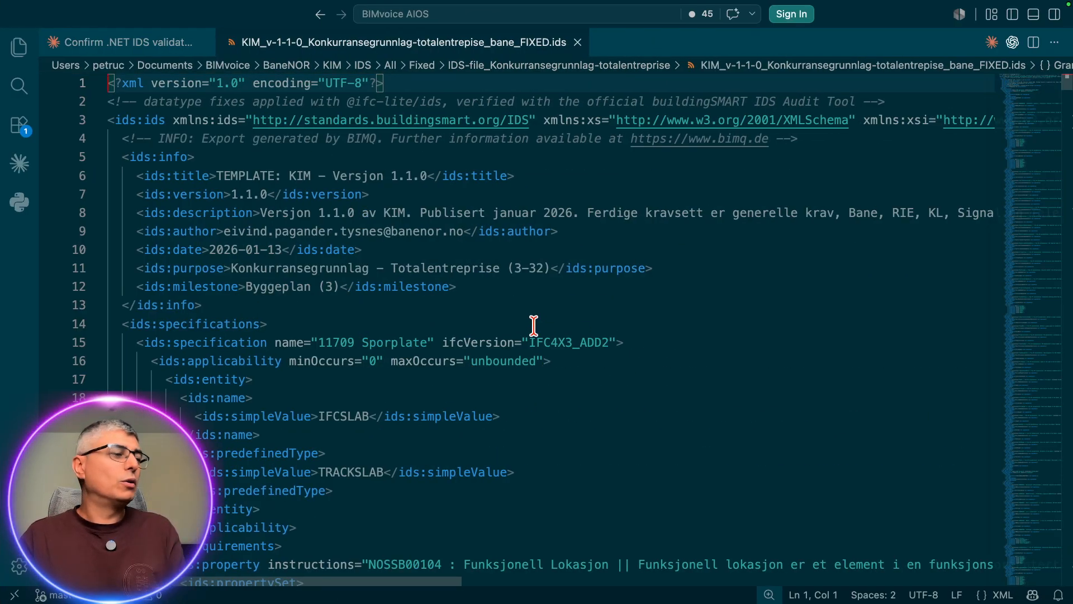
Step: Locate the TechnicalStandard property on line 1000, within specification 17506 Skinnebefestigelse
scroll(642, 367, "down", 2)
scroll(654, 377, "up", 2)
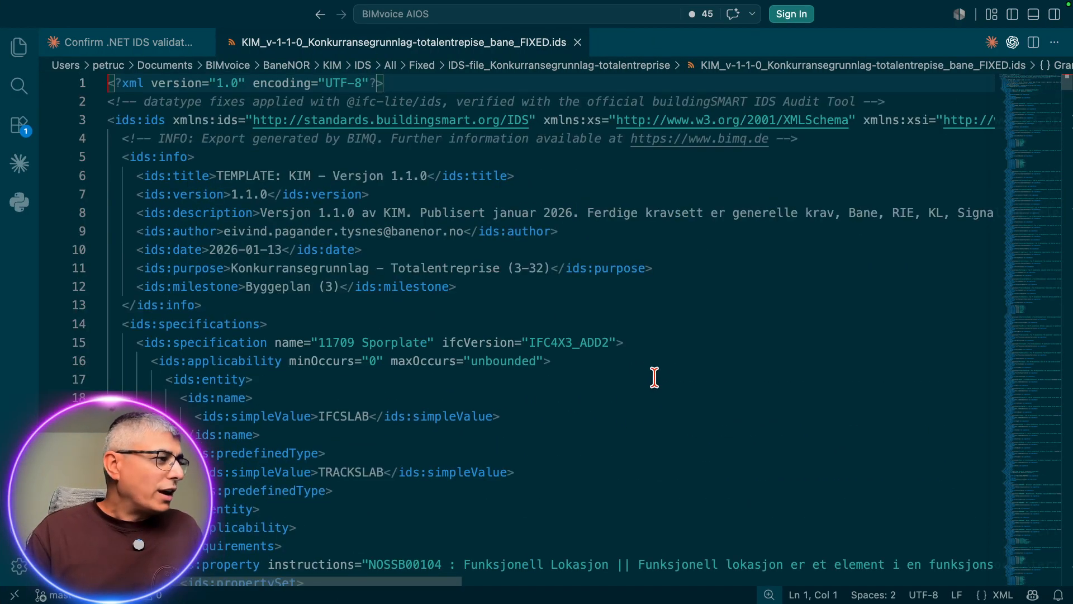
scroll(98, 337, "down", 10)
left_click_drag(1052, 92, 1059, 309)
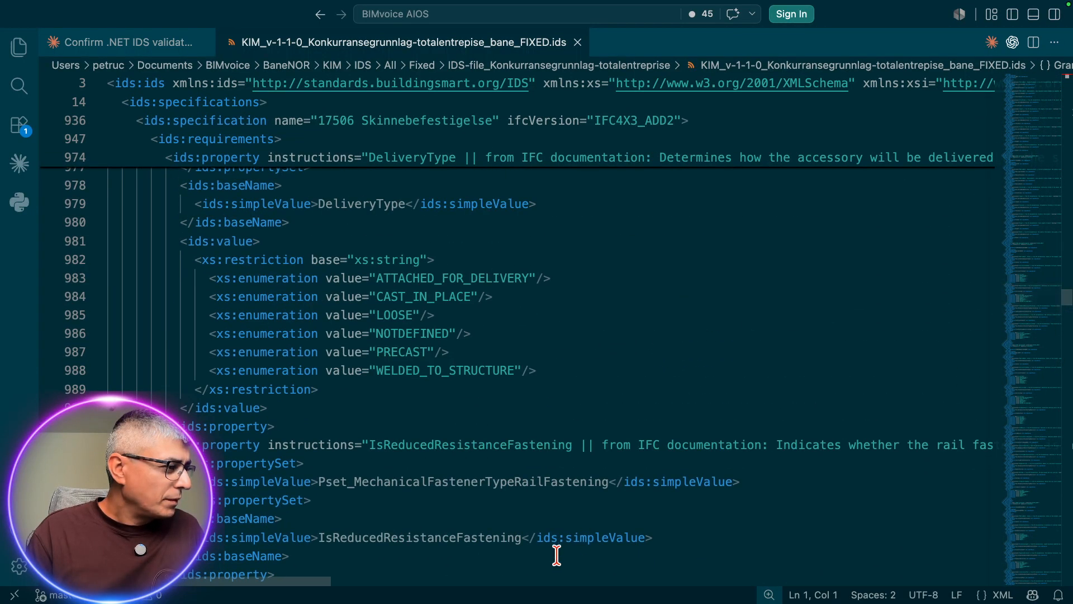
scroll(556, 555, "down", 2)
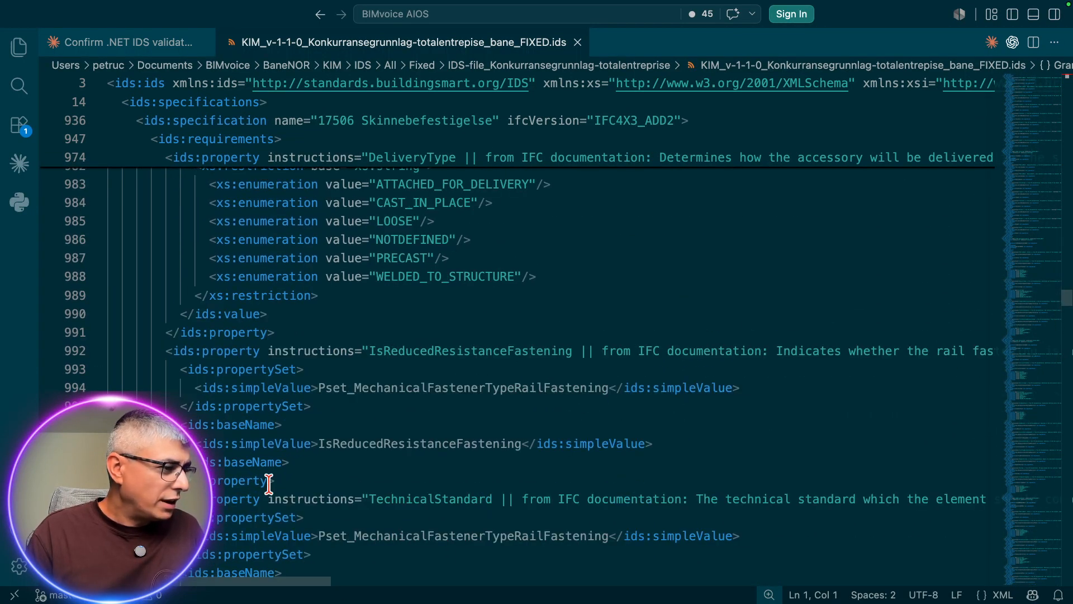
left_click(479, 499)
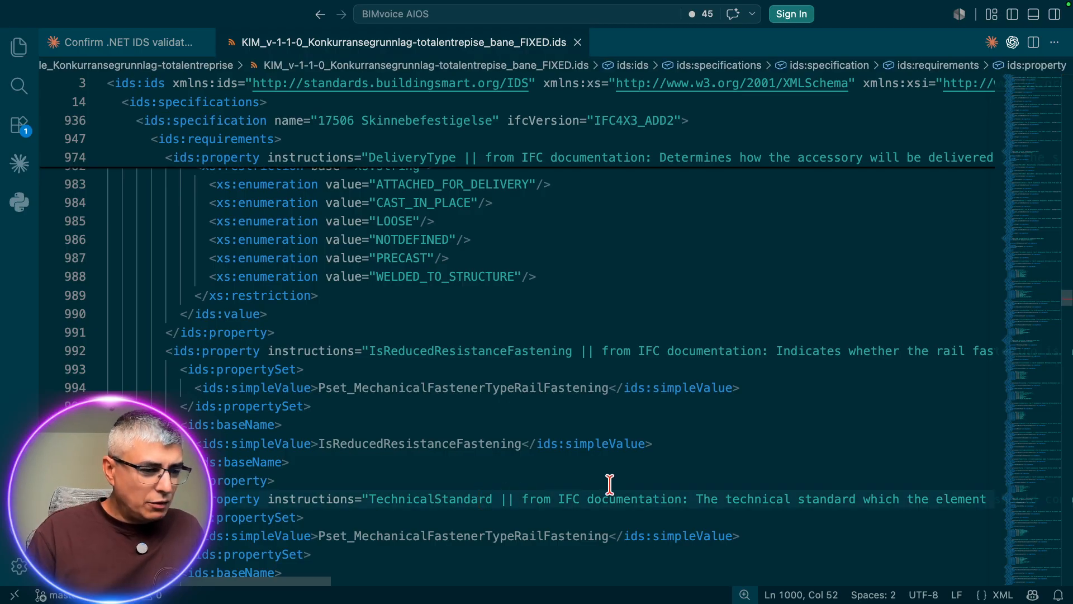
Step: Delete dataType="IFCEXTERNALREFERENCE" from the TechnicalStandard property on line 1000, including its leftover quotation mark
scroll(609, 483, "right", 10)
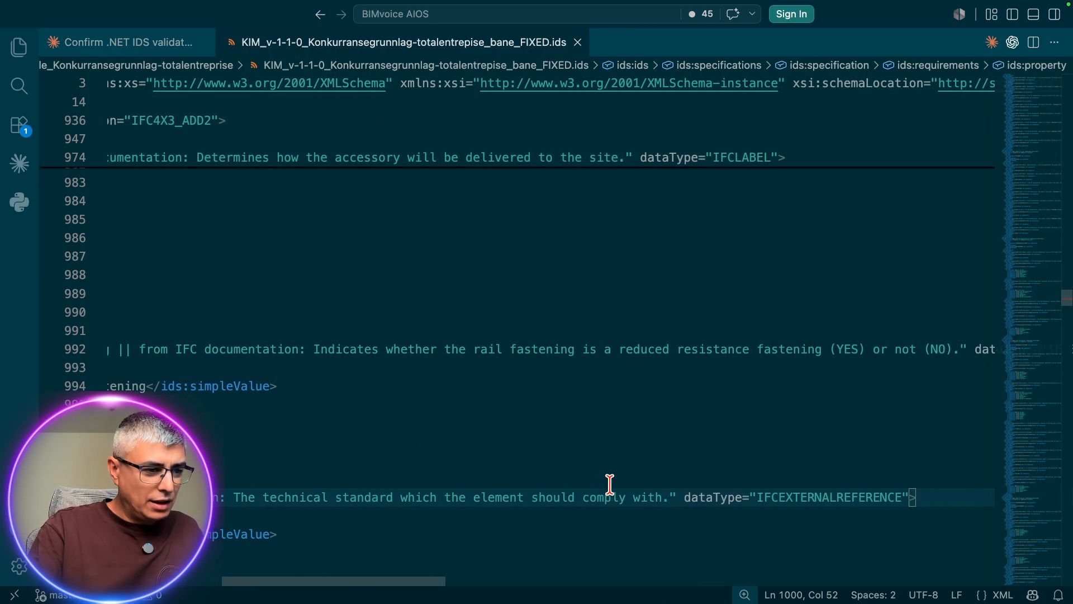
scroll(610, 484, "left", 1)
left_click(800, 496)
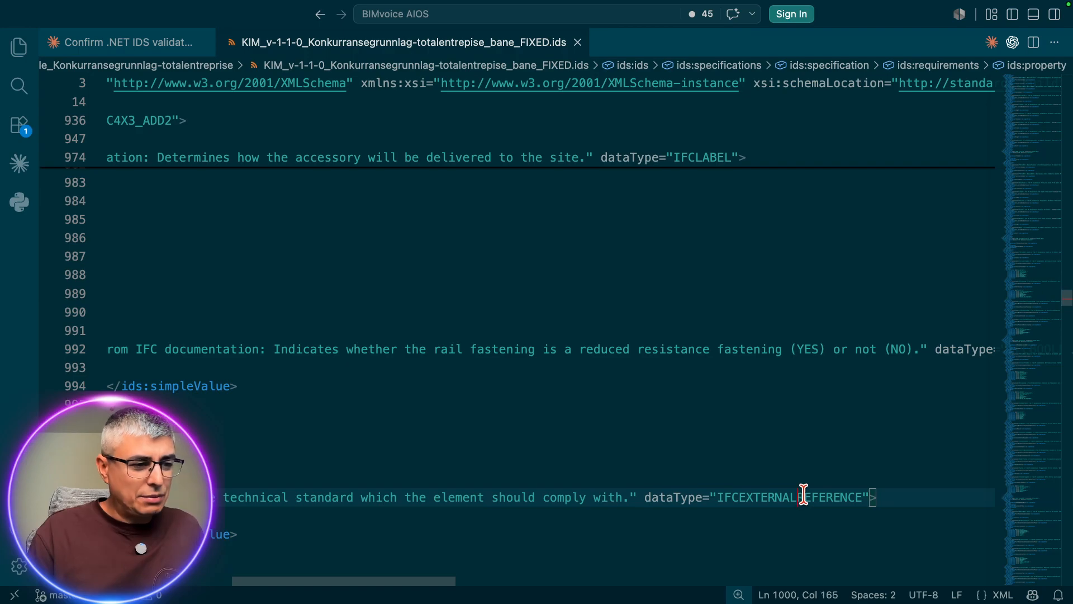
key("Left")
key("Left")
key("Left")
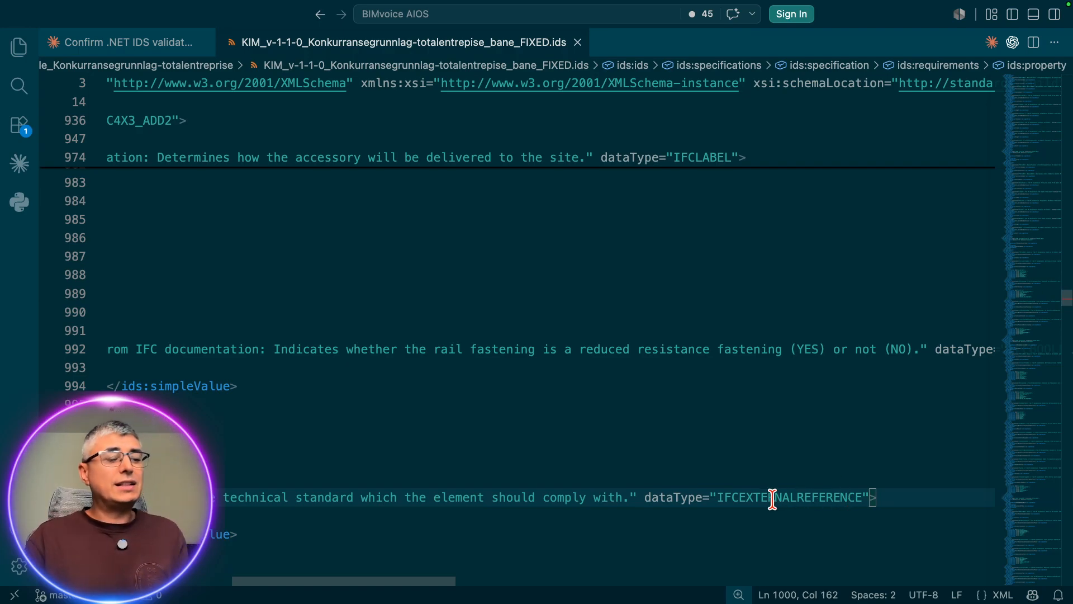
left_click(819, 497)
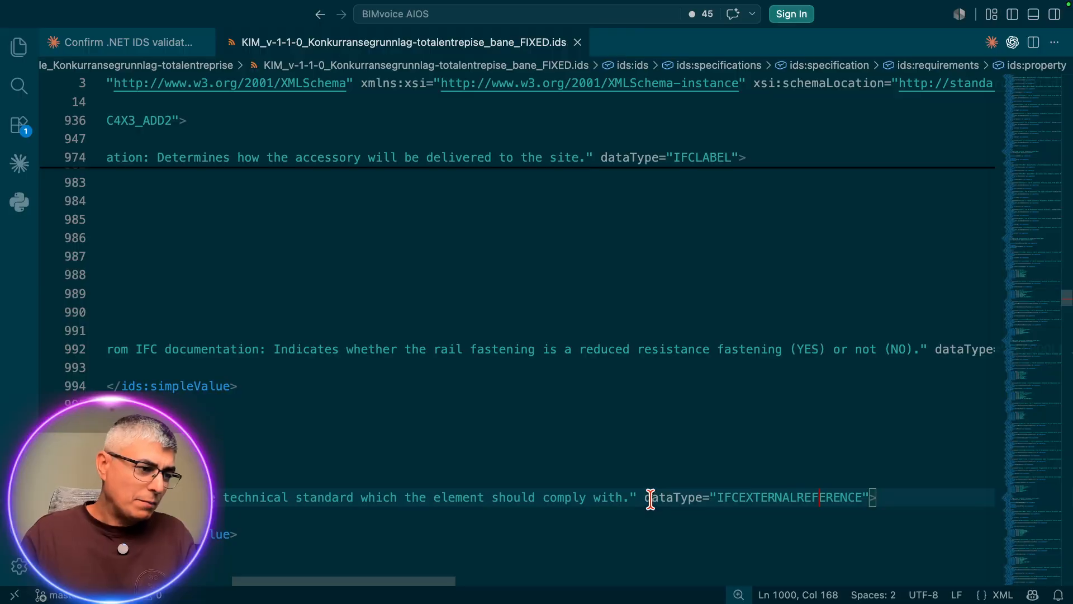
left_click_drag(644, 497, 864, 496)
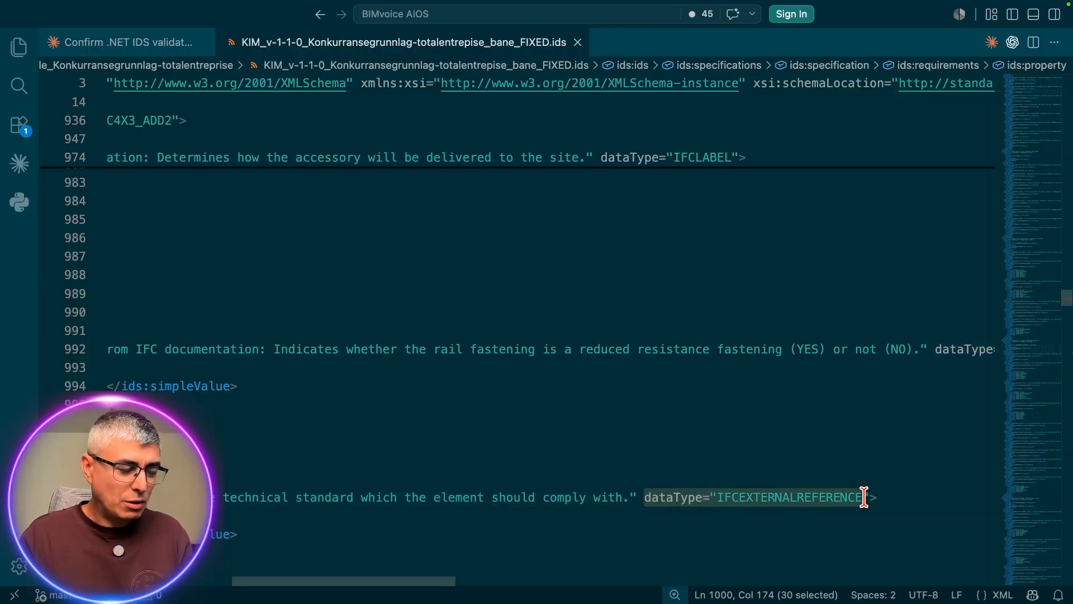
key("BackSpace")
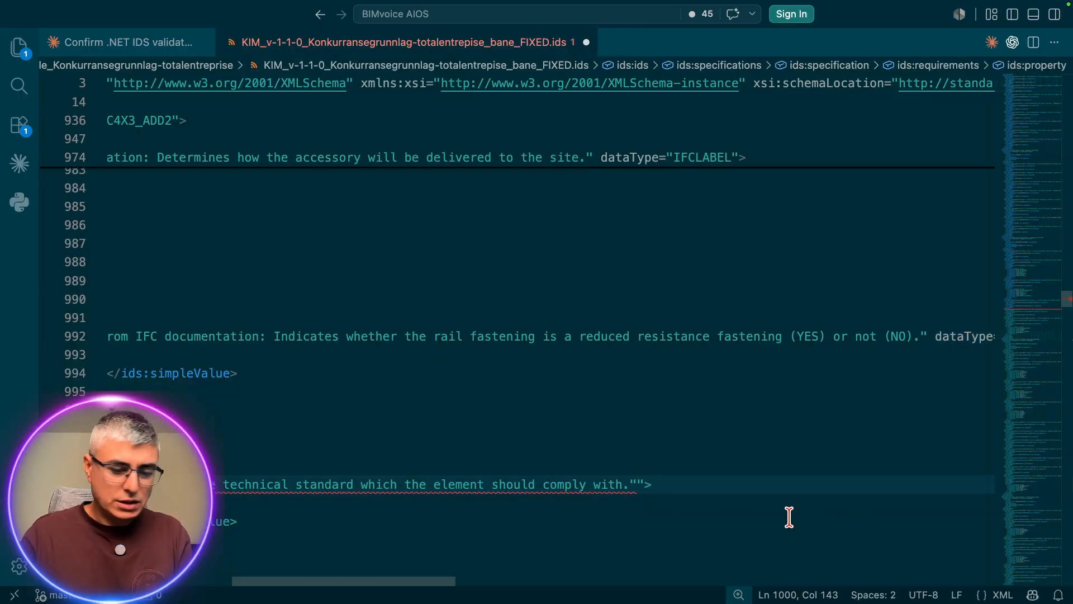
key("Right")
key("BackSpace")
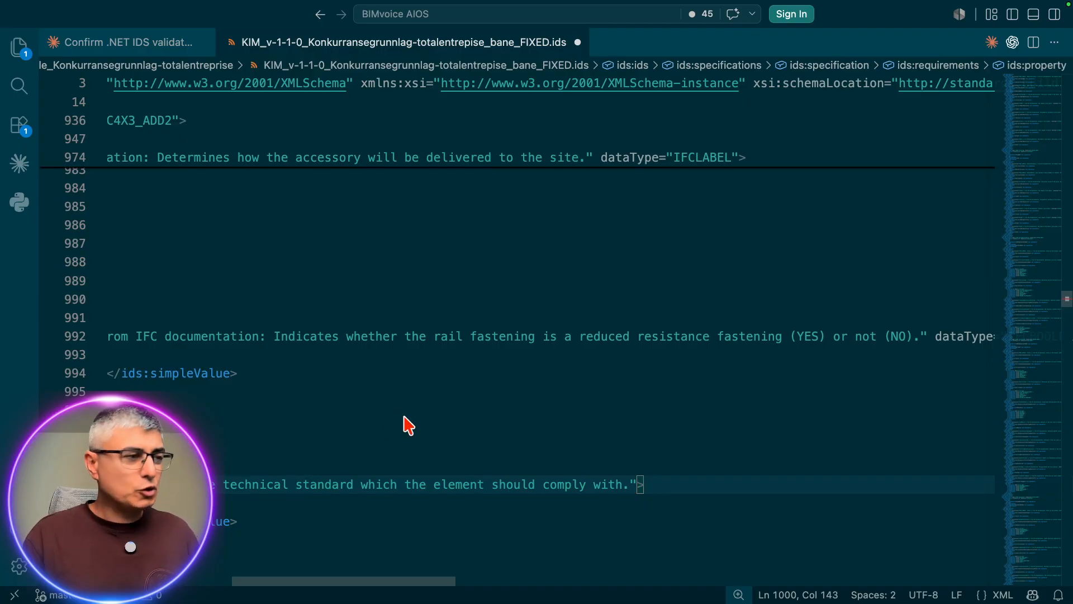
Step: Switch back to the xbim IDS audit page in Brave
key("ctrl+Up")
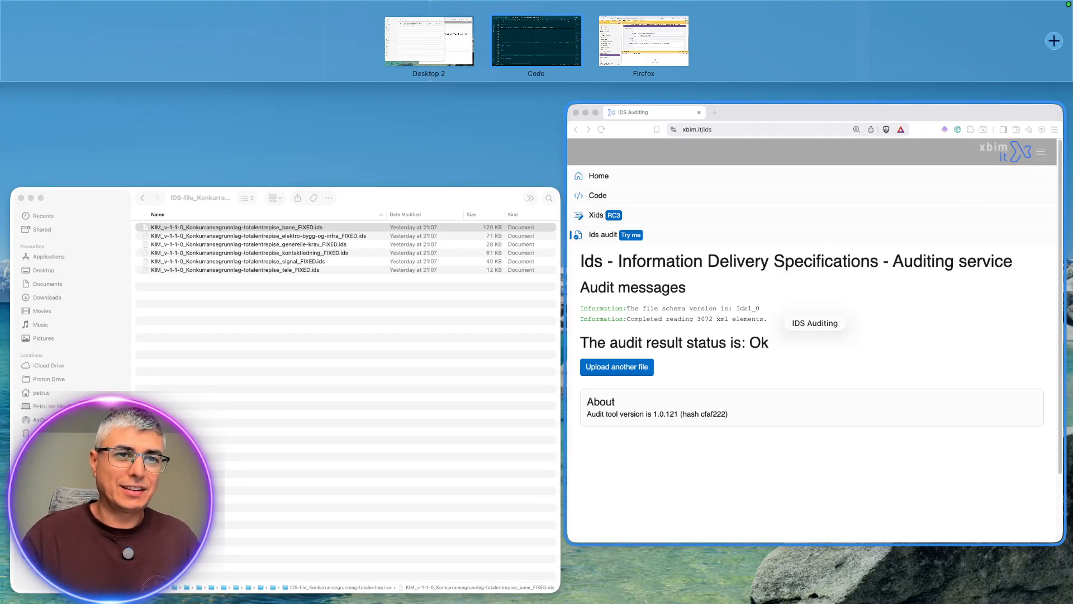
left_click(815, 323)
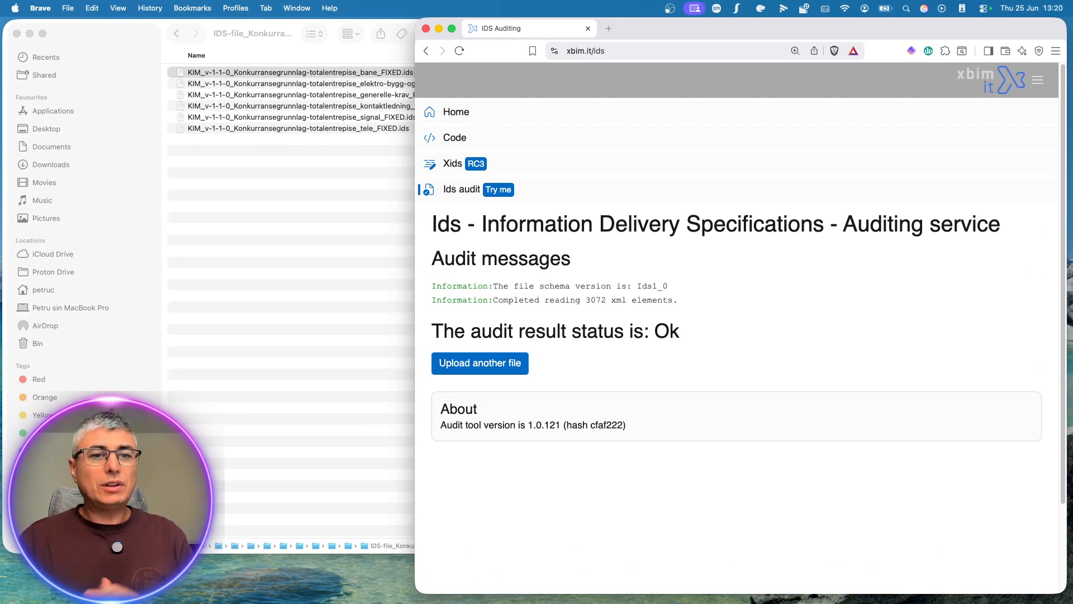